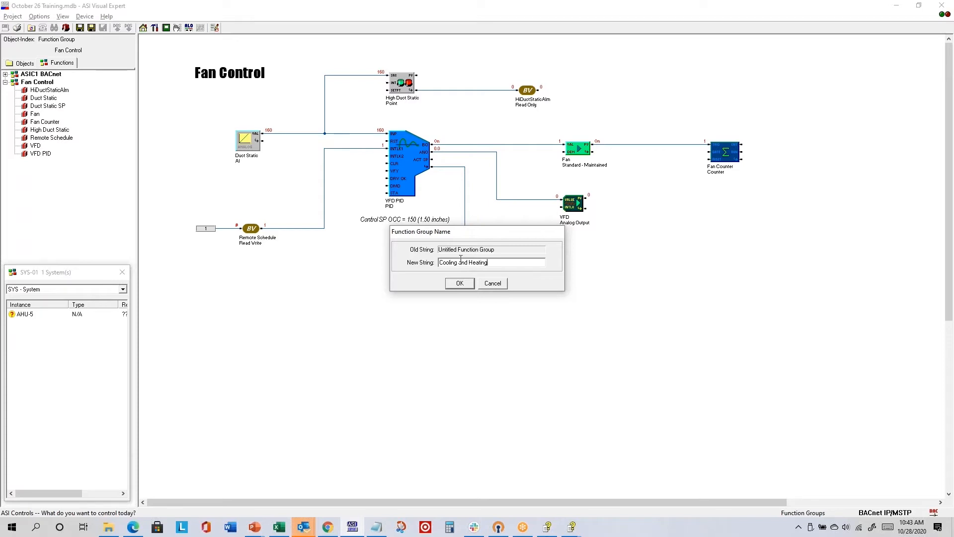
Name the new function group Cooling and Heating and add the Return Air Temp input to its diagram.
left_click(459, 283)
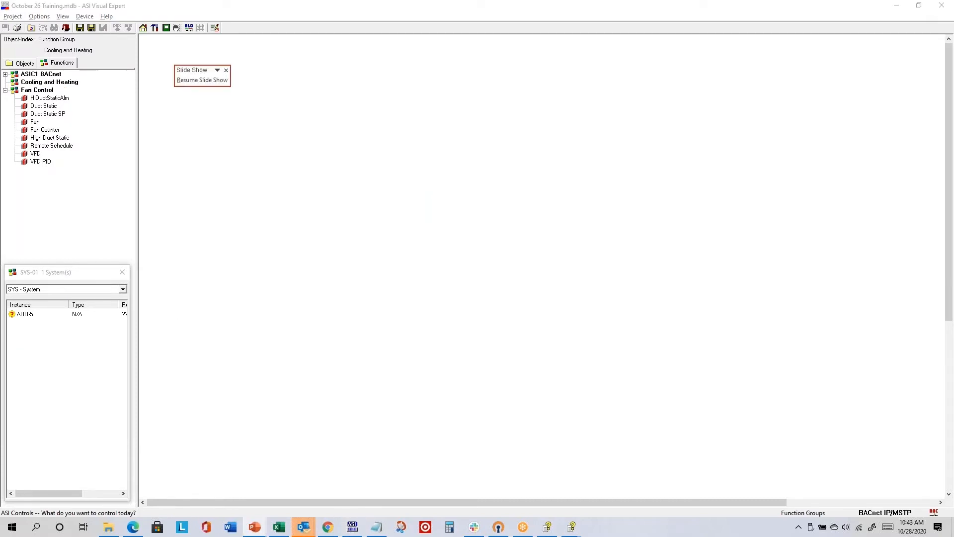
left_click(122, 289)
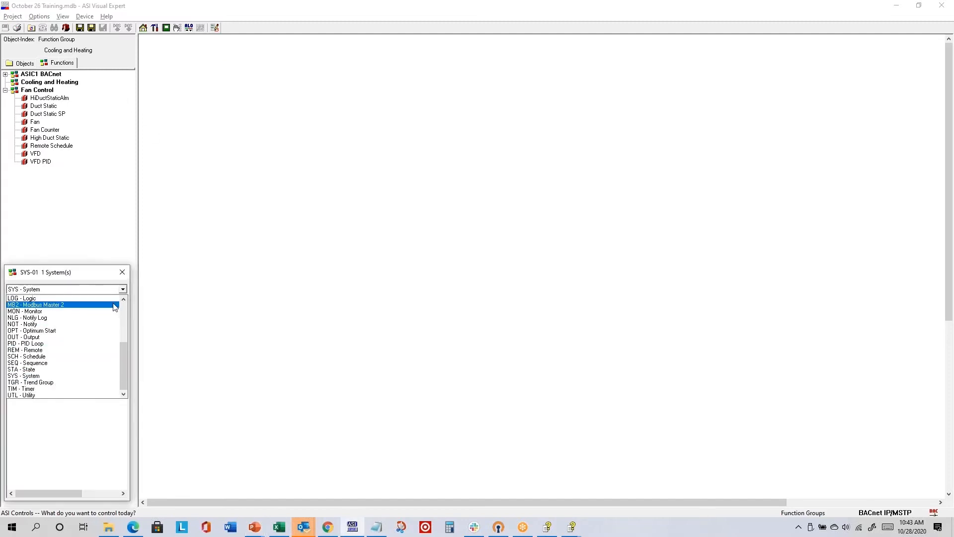
scroll(60, 348, "up", 4)
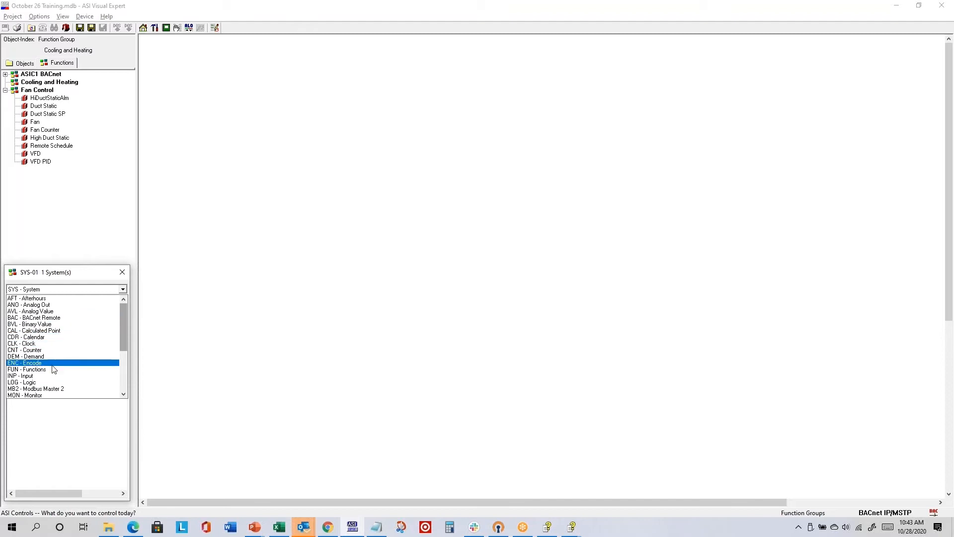
left_click(54, 376)
left_click(26, 350)
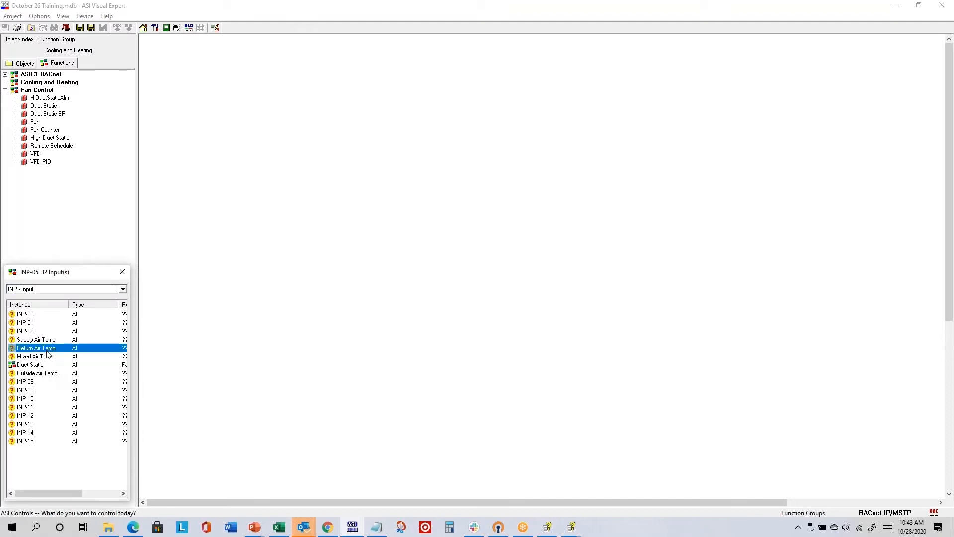
left_click_drag(47, 352, 248, 143)
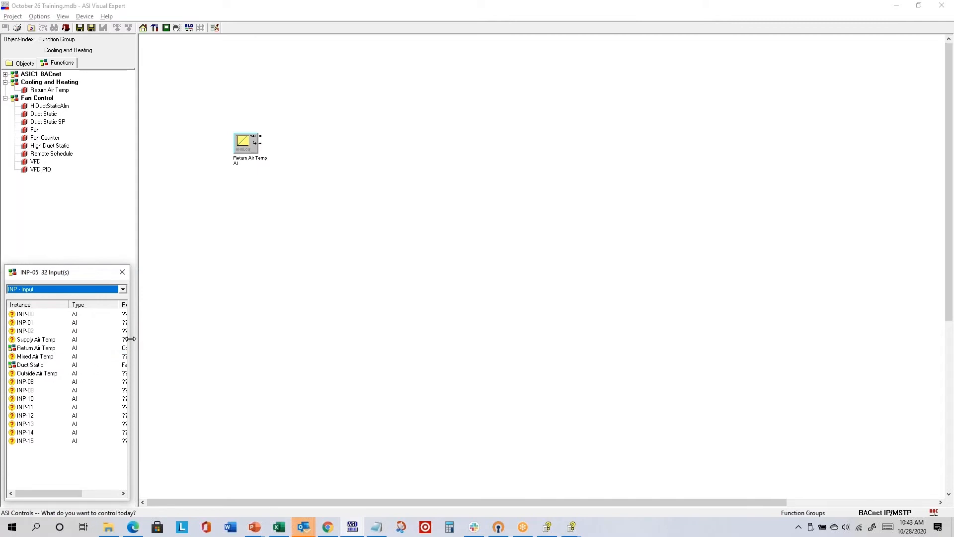
left_click_drag(131, 338, 203, 340)
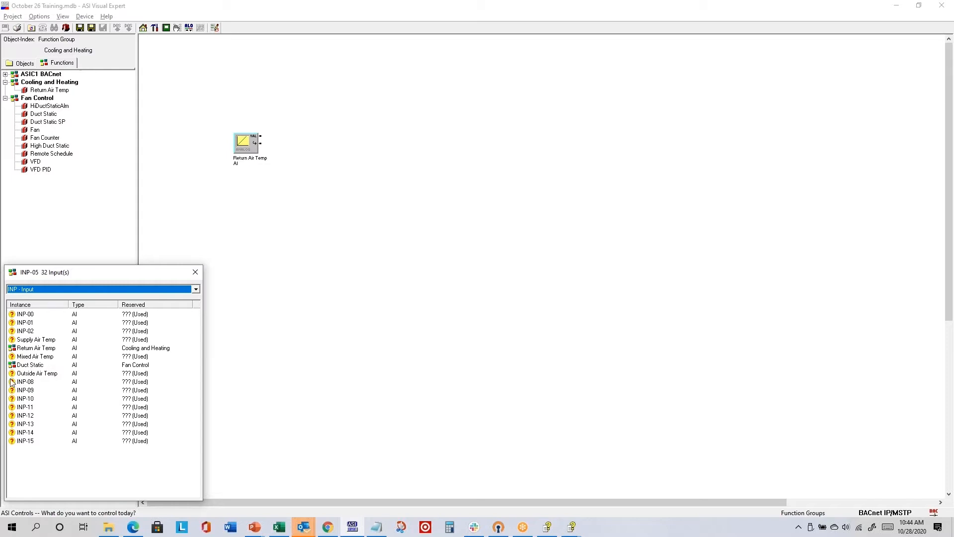
left_click(195, 289)
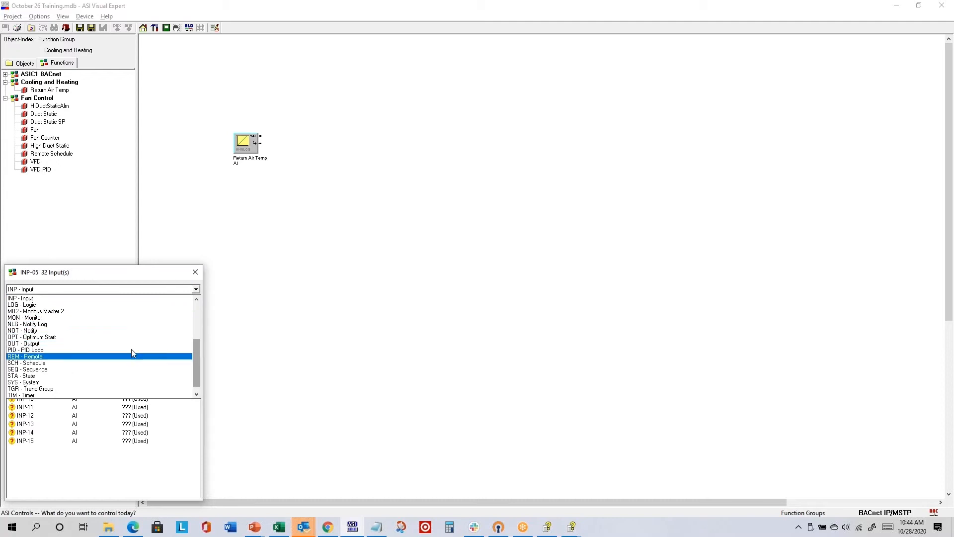
left_click(126, 308)
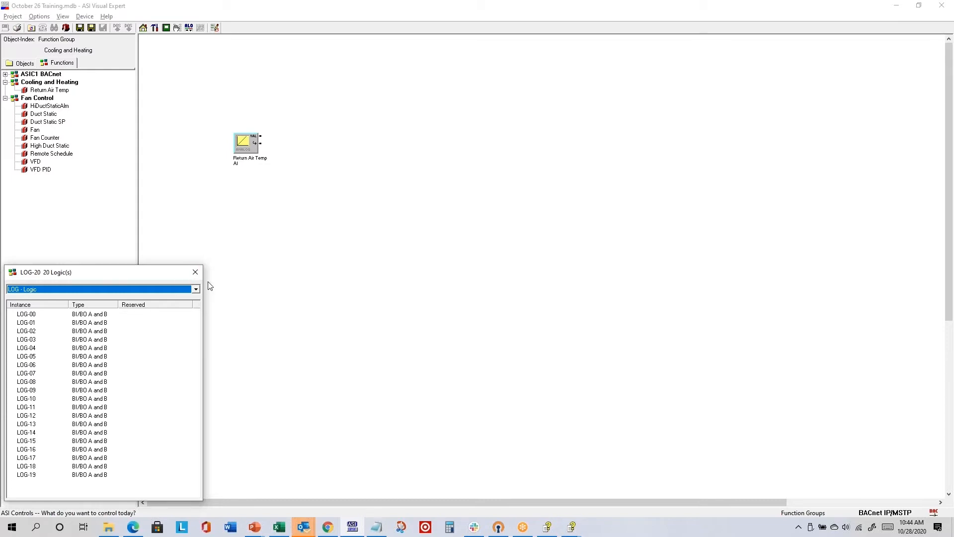
left_click(195, 289)
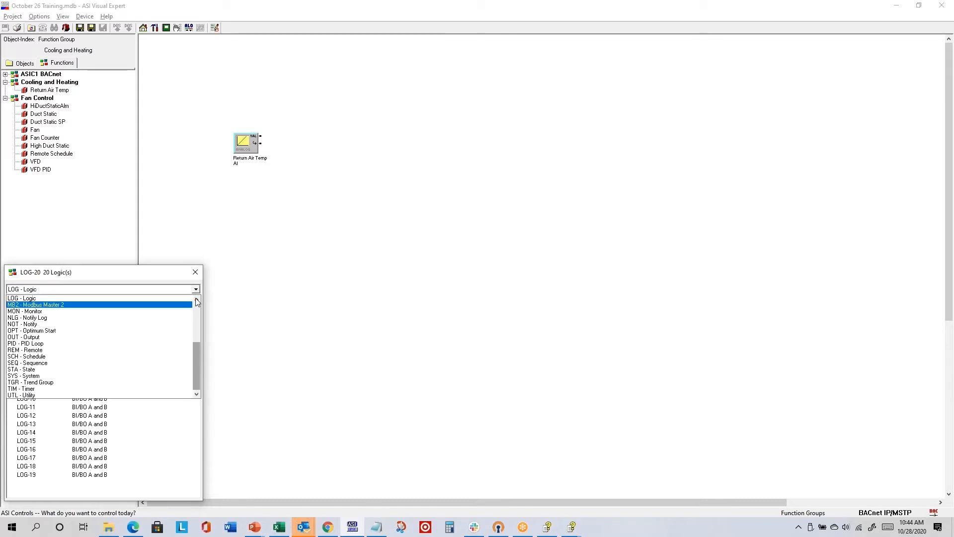
scroll(197, 302, "up", 1)
left_click(135, 305)
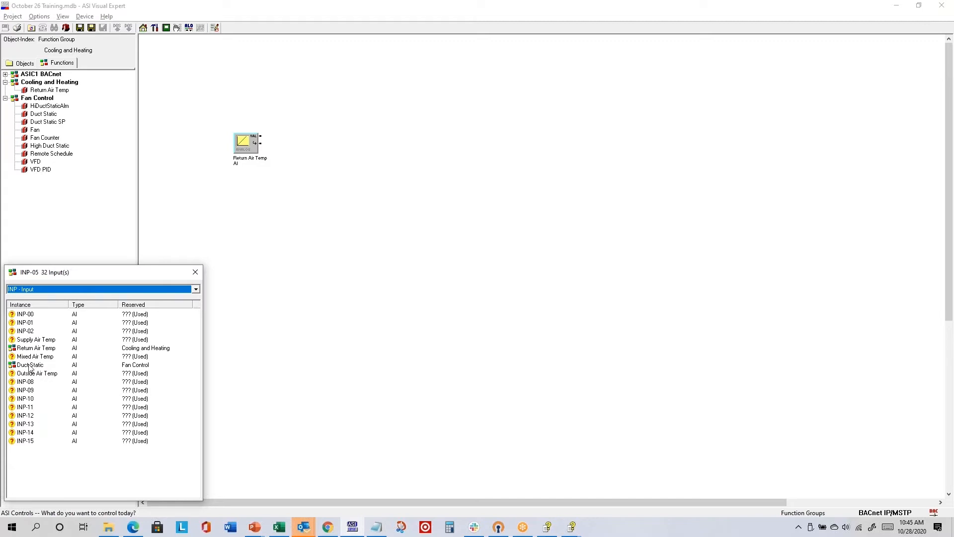
Place the Duct Static input below Return Air Temp, and stack sequences SEQ-00 and SEQ-01 to the right of the two inputs.
left_click_drag(29, 368, 244, 222)
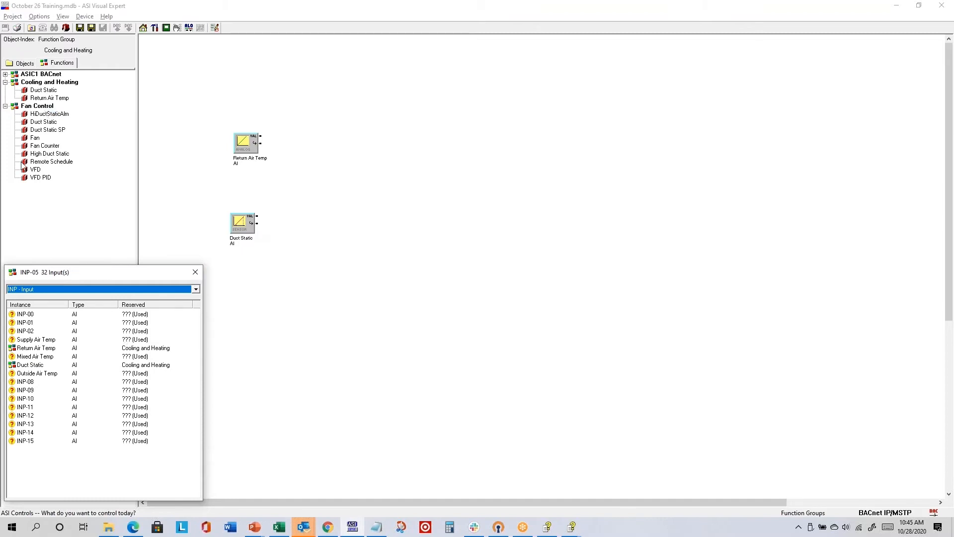
left_click(193, 290)
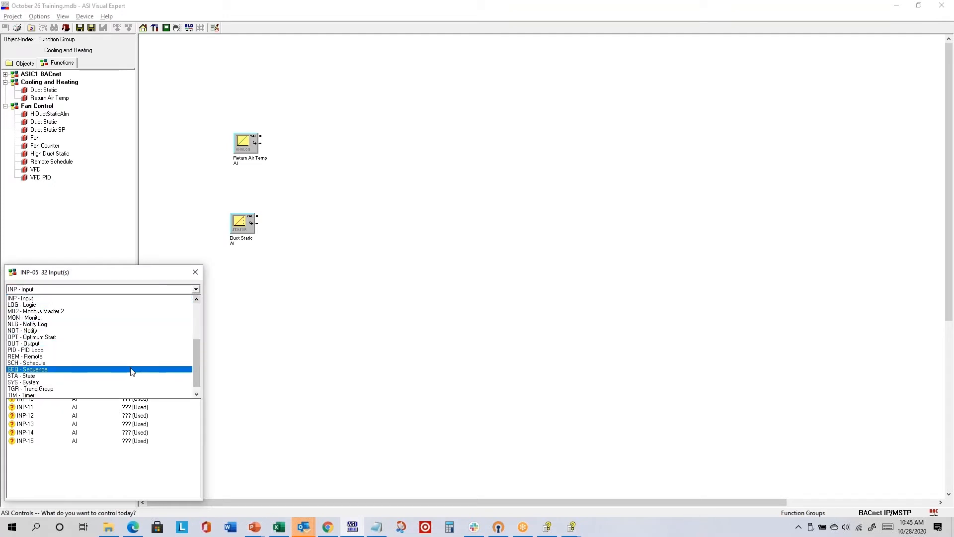
left_click(130, 369)
left_click_drag(36, 316, 471, 99)
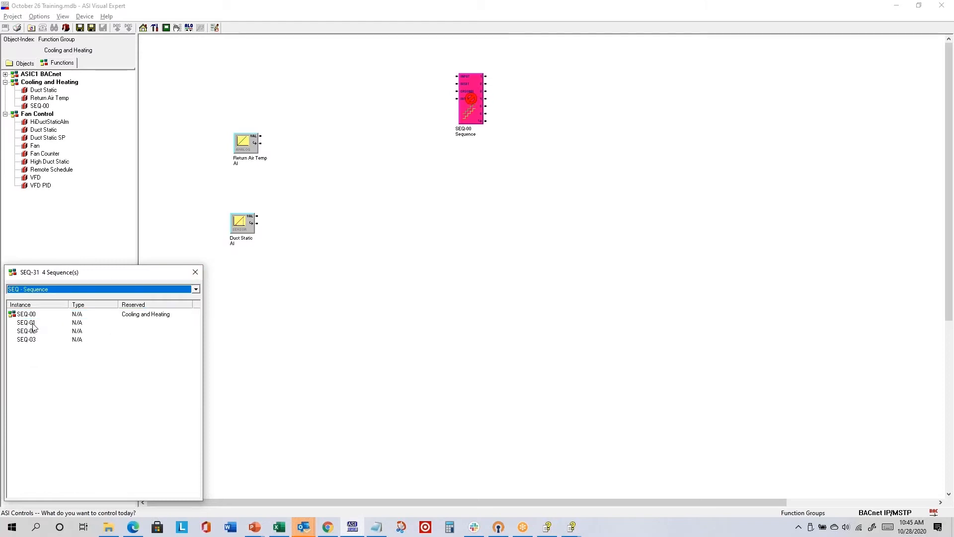
left_click(63, 322)
left_click_drag(63, 322, 470, 231)
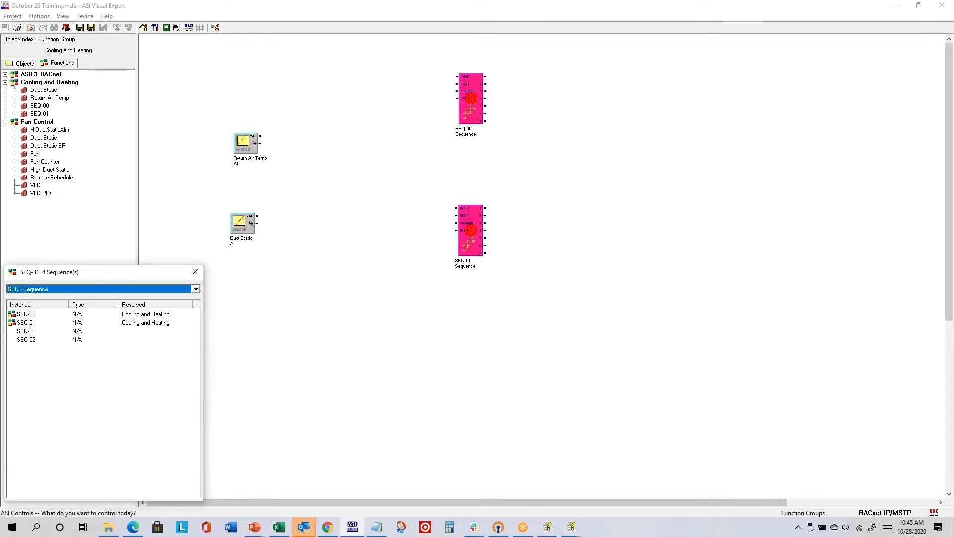
Consult the Cooling and Heating Sequences slide and place logic objects LOG-00 and LOG-01 between Duct Static and SEQ-01.
key("alt+Tab")
key("alt+Tab")
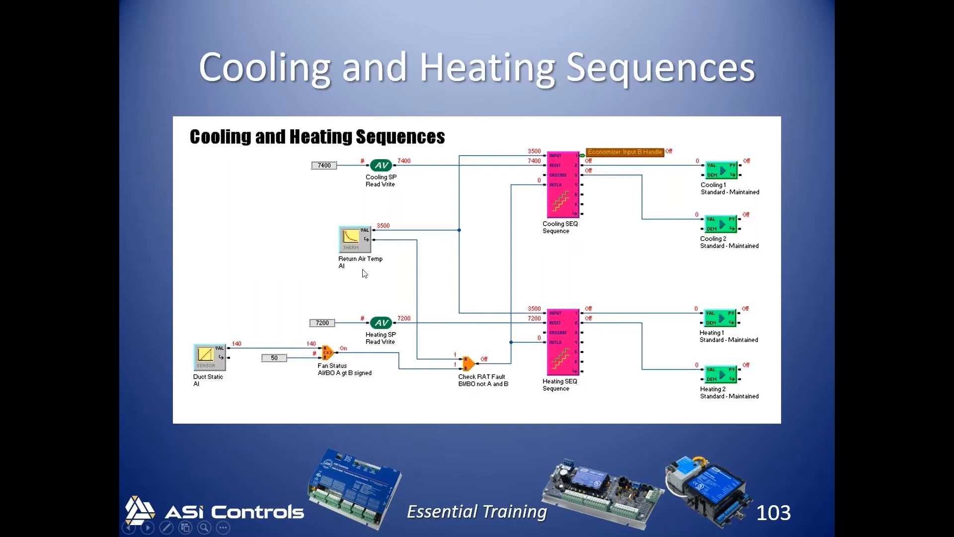
key("alt+Tab")
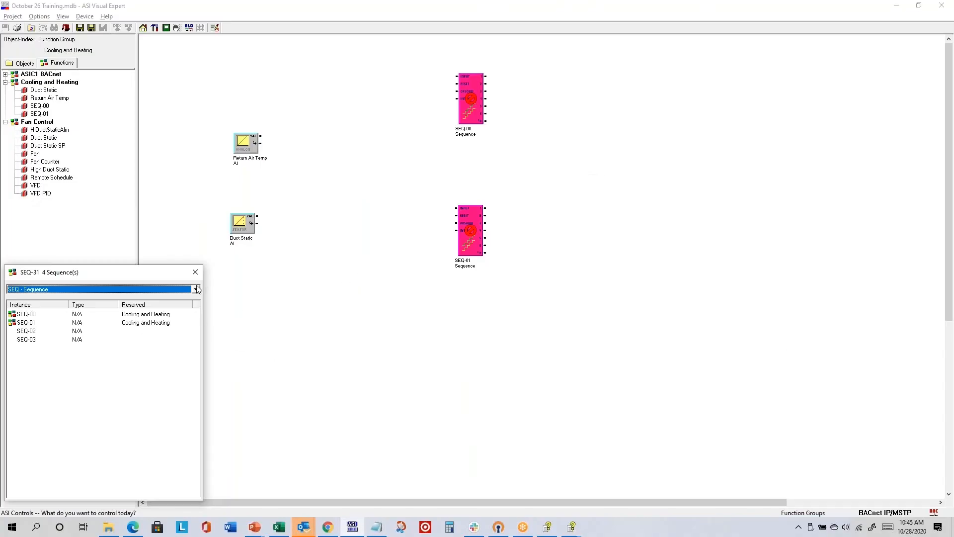
left_click(198, 289)
left_click(153, 302)
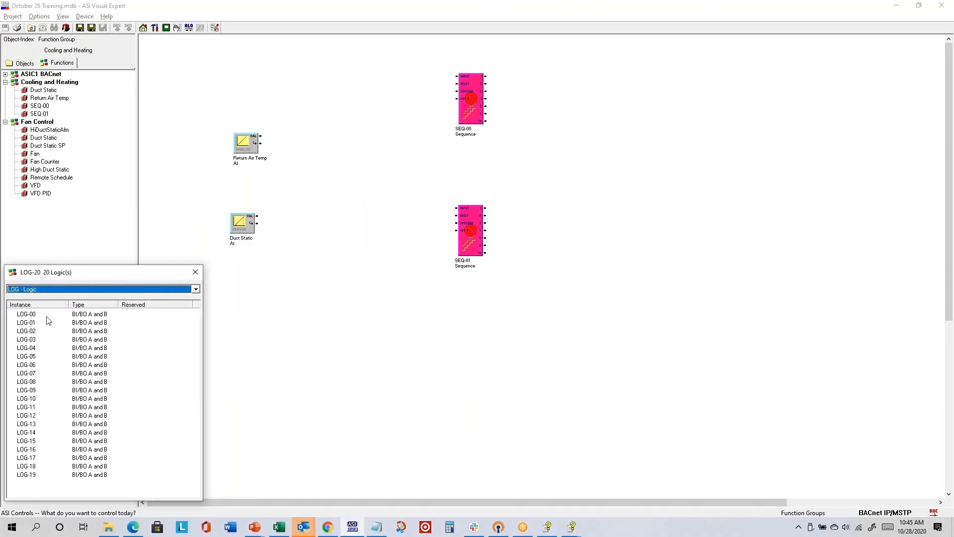
left_click_drag(23, 316, 311, 241)
left_click(23, 324)
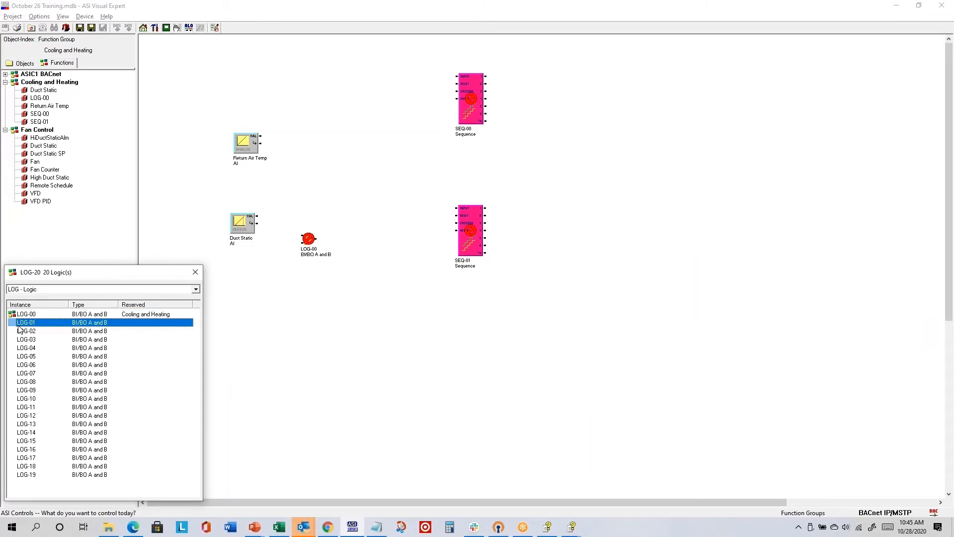
left_click_drag(20, 329, 388, 260)
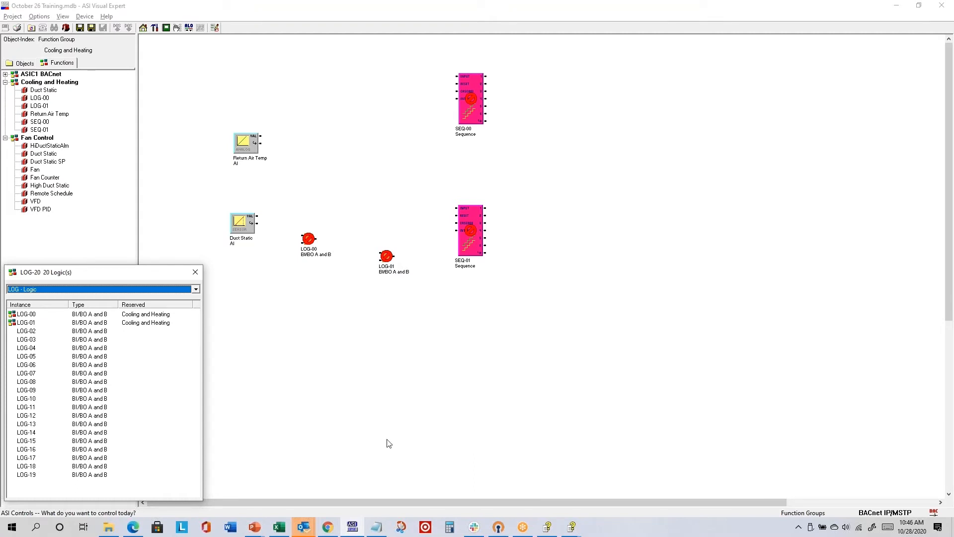
Place analog values AVL-01 to the left of SEQ-00 and AVL-02 to the left of SEQ-01.
left_click(196, 289)
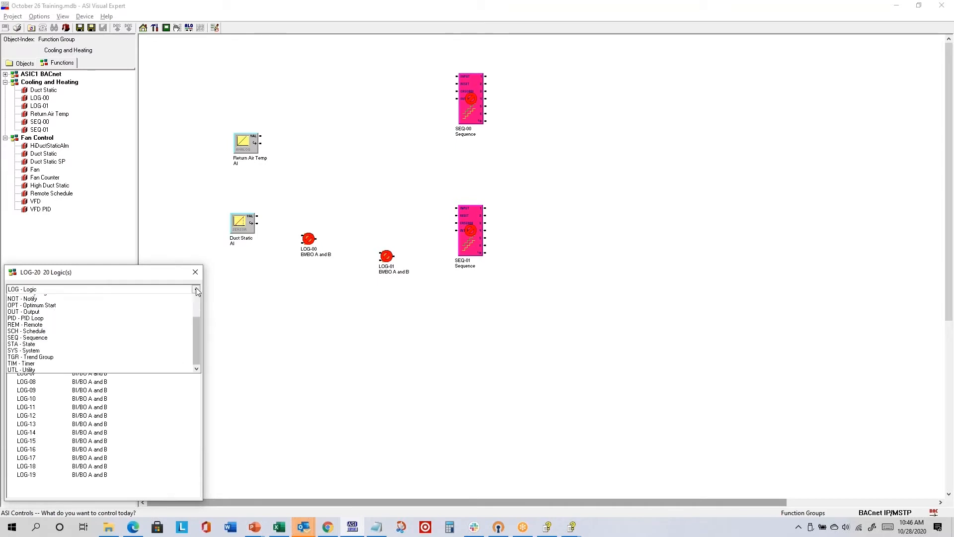
scroll(195, 308, "up", 5)
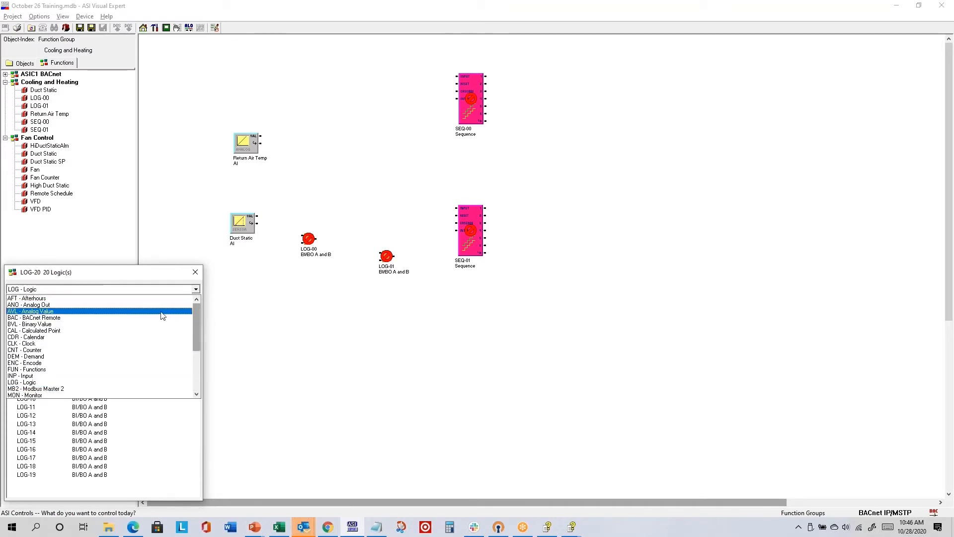
left_click(163, 312)
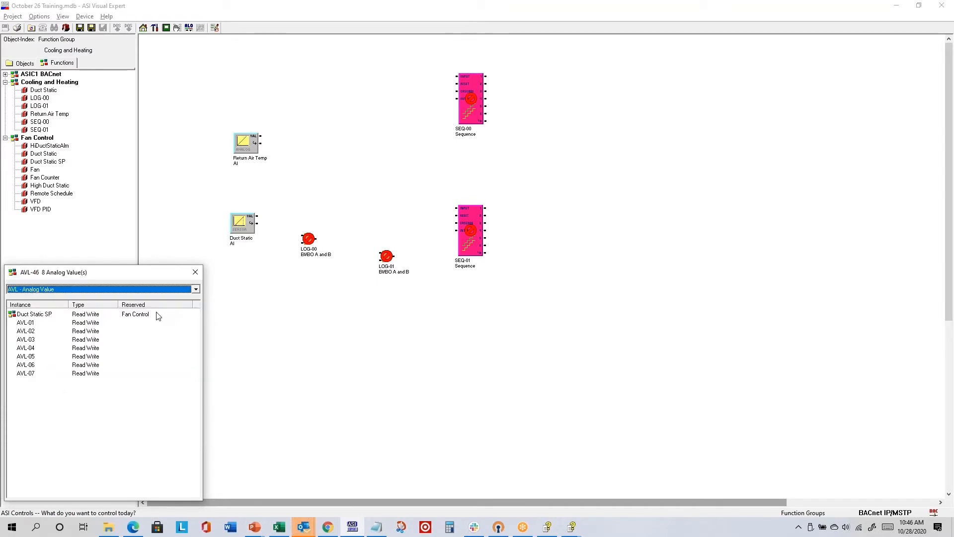
left_click(40, 324)
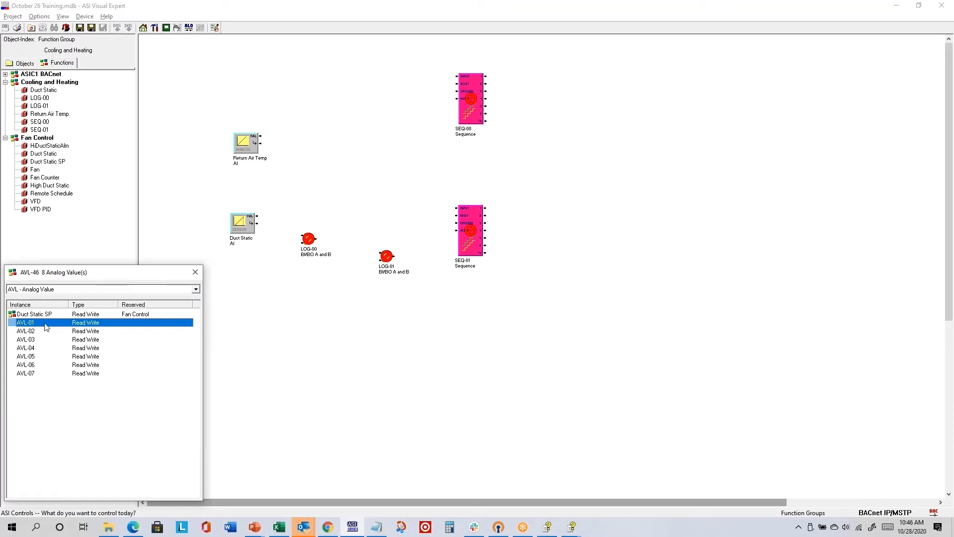
left_click_drag(40, 324, 365, 101)
left_click_drag(32, 332, 365, 220)
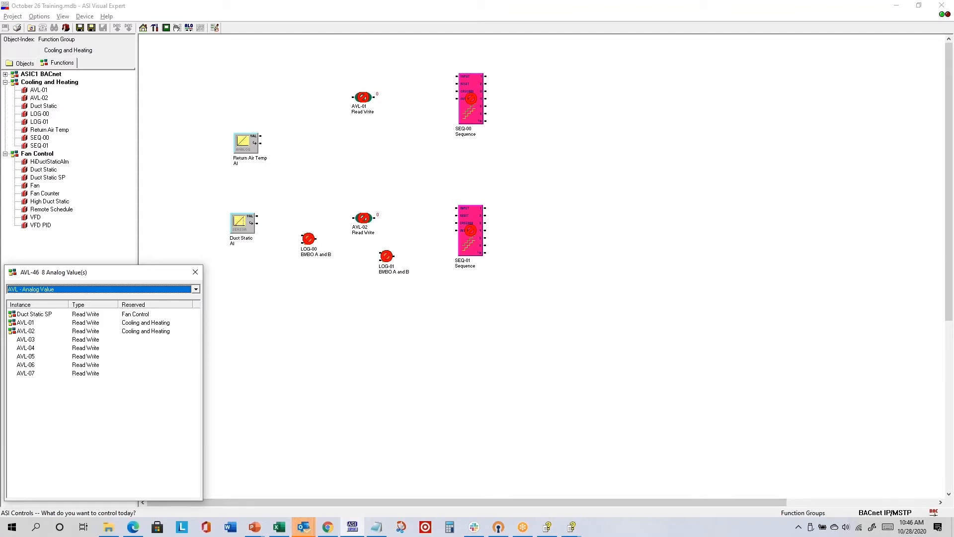
Place outputs Cooling 1 and Cooling 2 to the right of SEQ-00, and Heating 1 and Heating 2 to the right of SEQ-01.
left_click(196, 290)
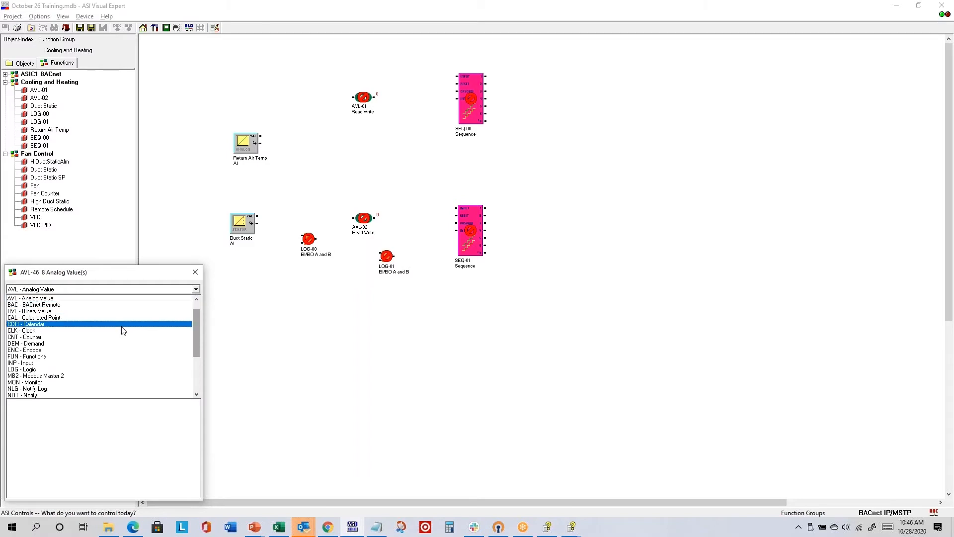
left_click(196, 363)
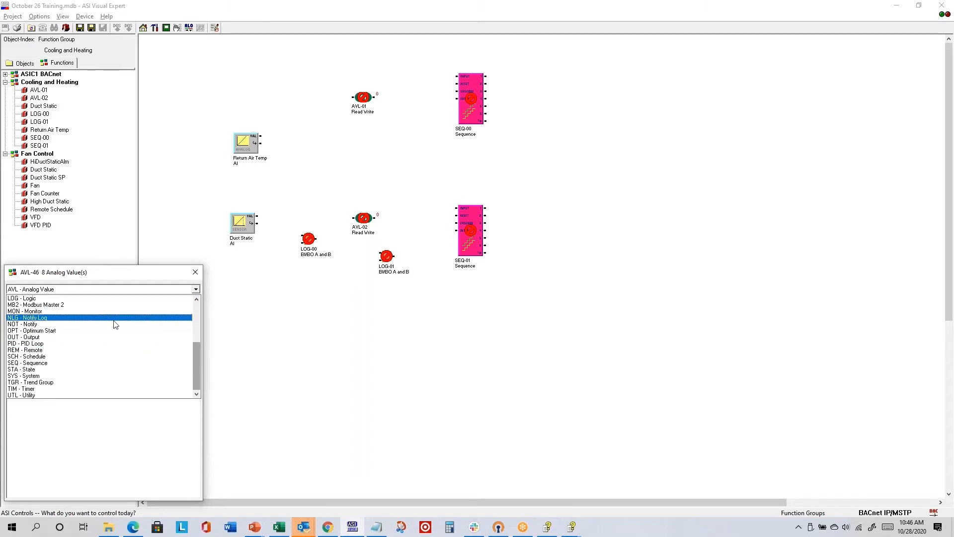
left_click(114, 338)
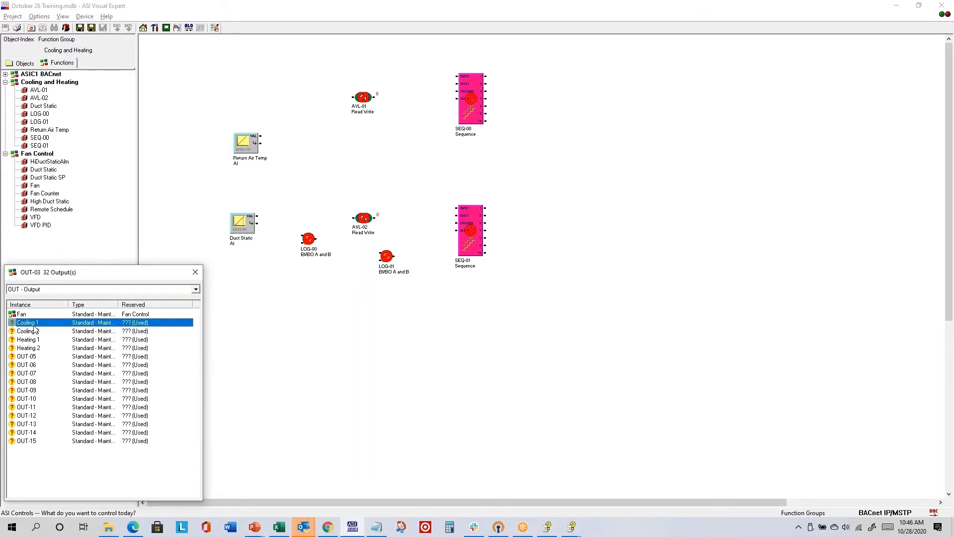
left_click_drag(33, 324, 578, 91)
left_click_drag(153, 324, 559, 135)
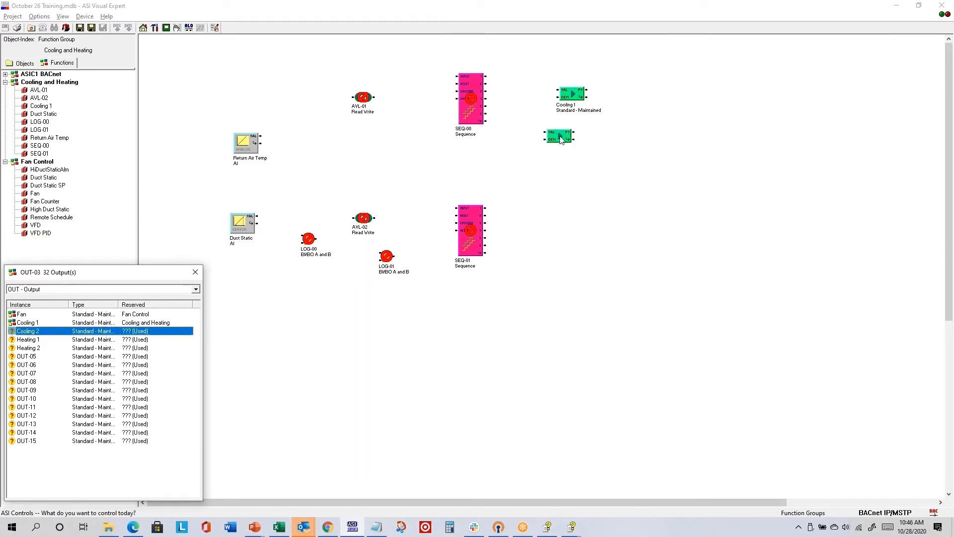
left_click_drag(28, 342, 565, 221)
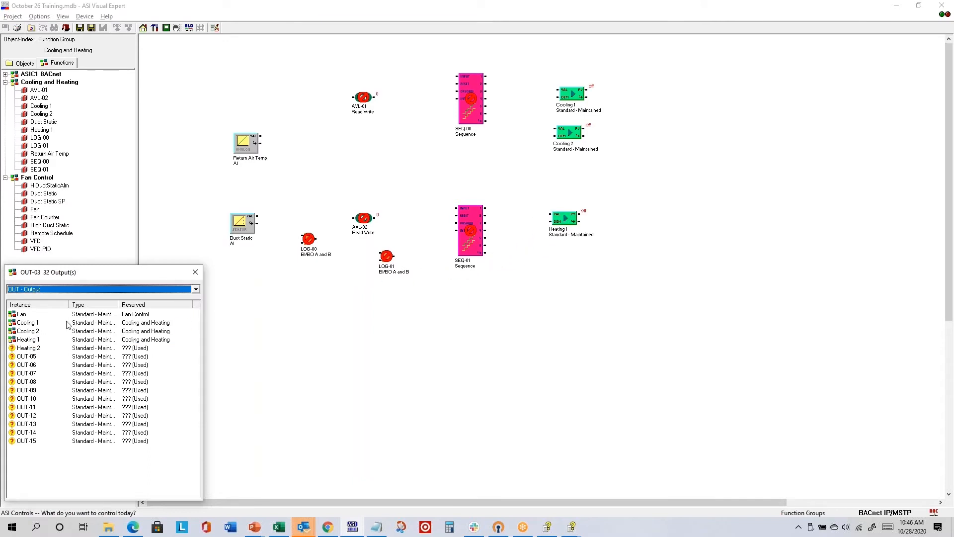
left_click_drag(29, 348, 572, 270)
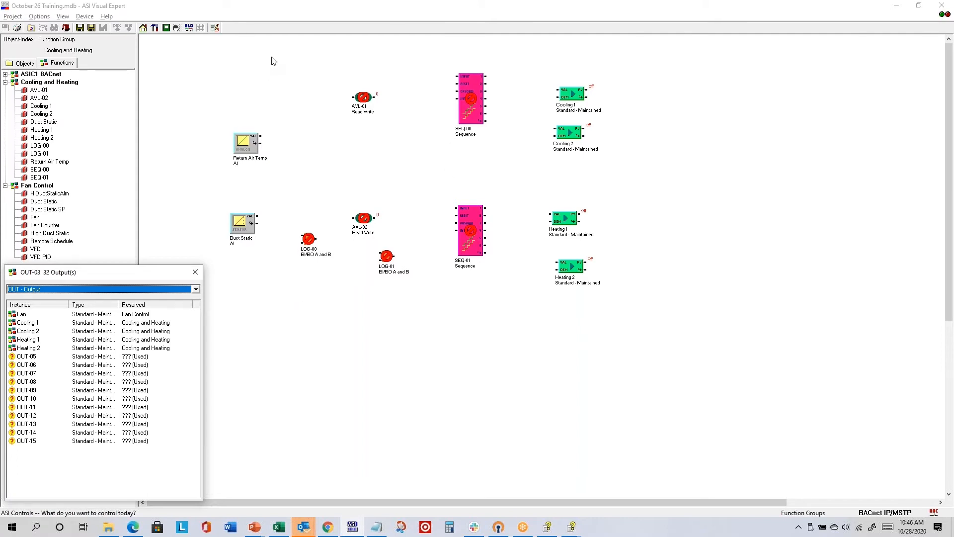
Enable the two analog values, two logic objects and two sequences together.
left_click_drag(263, 55, 523, 310)
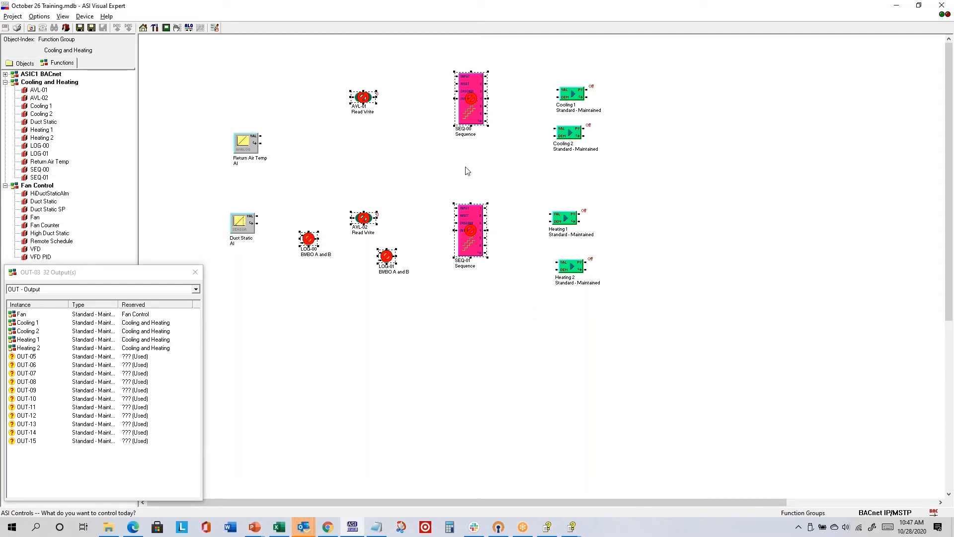
right_click(471, 238)
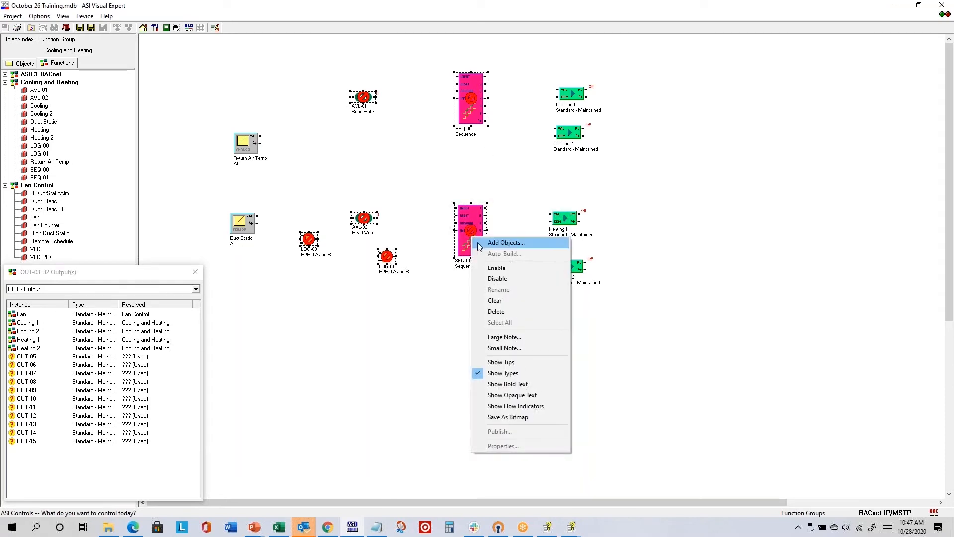
left_click(497, 267)
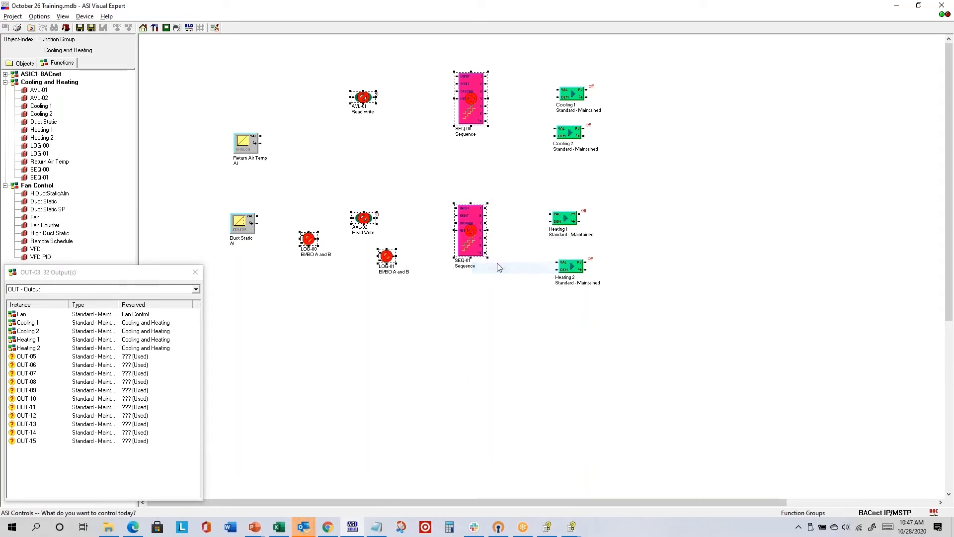
left_click(455, 294)
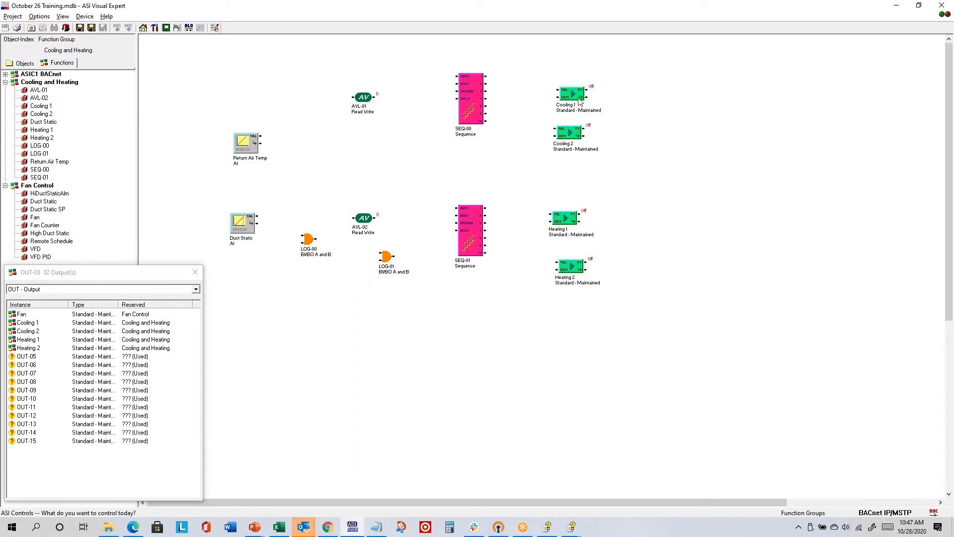
Line up the Cooling 2 and Heating 1 outputs with the other outputs in their column.
left_click_drag(569, 132, 573, 136)
left_click_drag(569, 217, 575, 220)
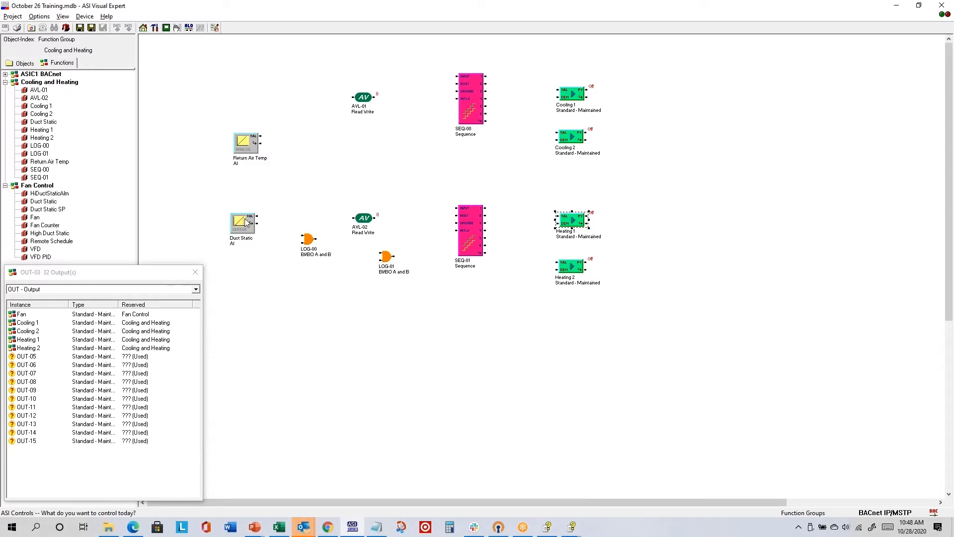
Open the properties of the Return Air Temp input and bring up its convert type choices.
right_click(249, 146)
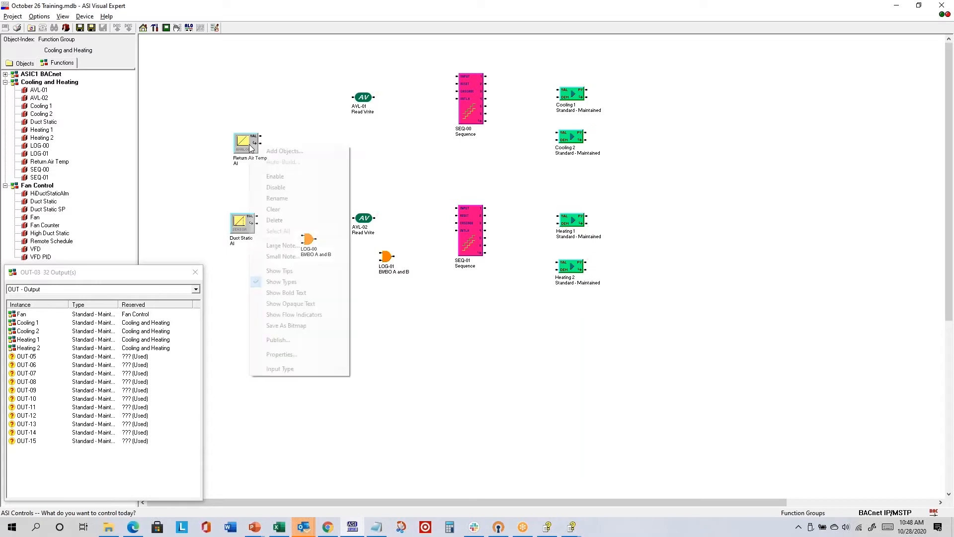
left_click(296, 353)
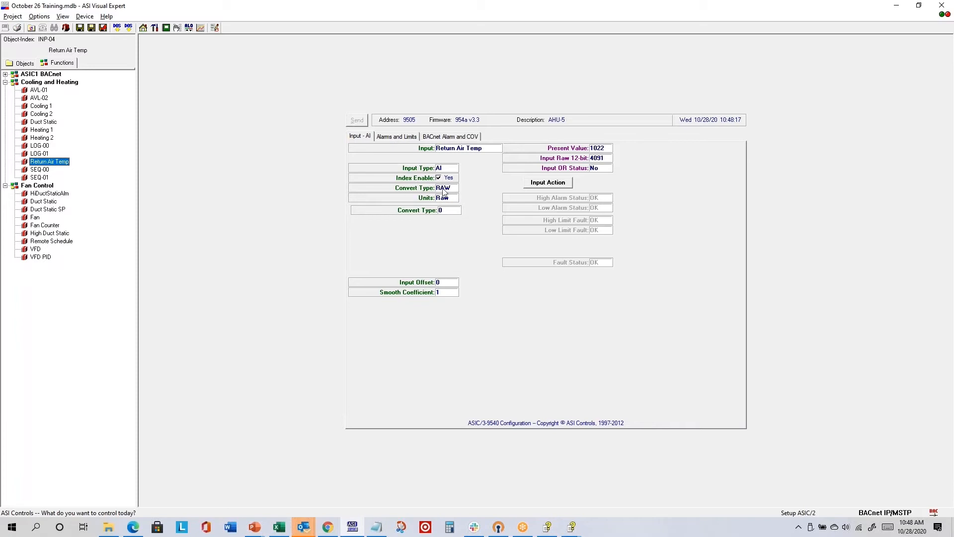
double_click(443, 191)
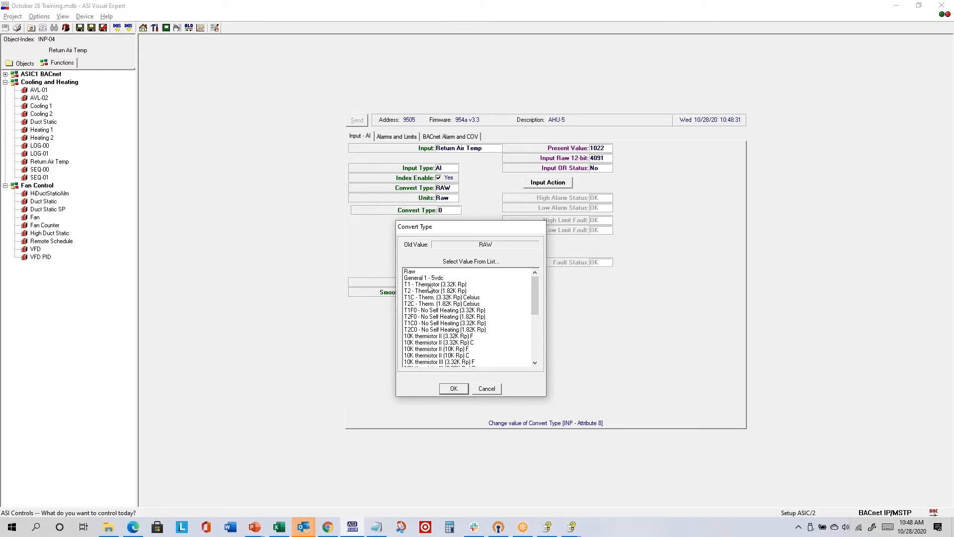
Compare the T1 and T2 thermistor convert types, including the Celsius and no-self-heating variants with 3.32K and 1.82K resistors.
left_click(429, 285)
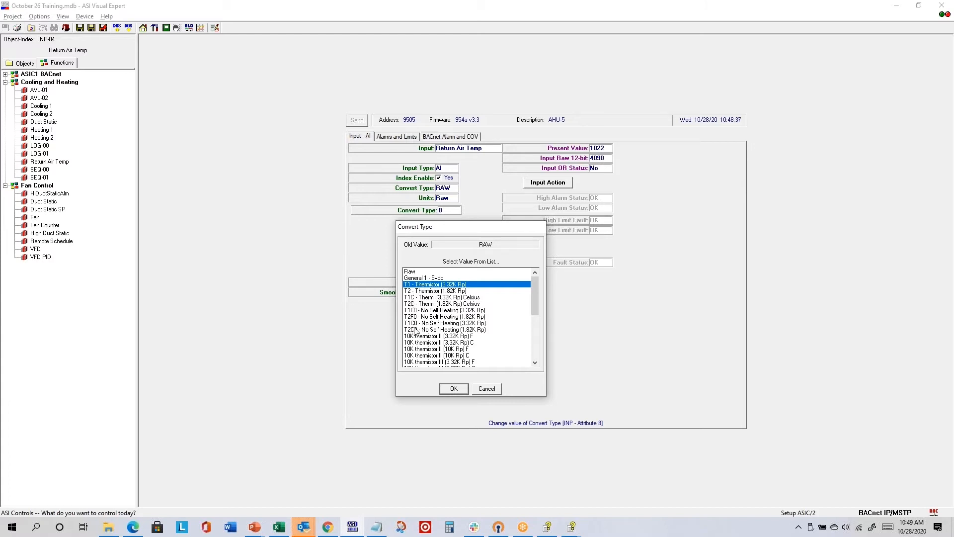
left_click(422, 298)
left_click(423, 304)
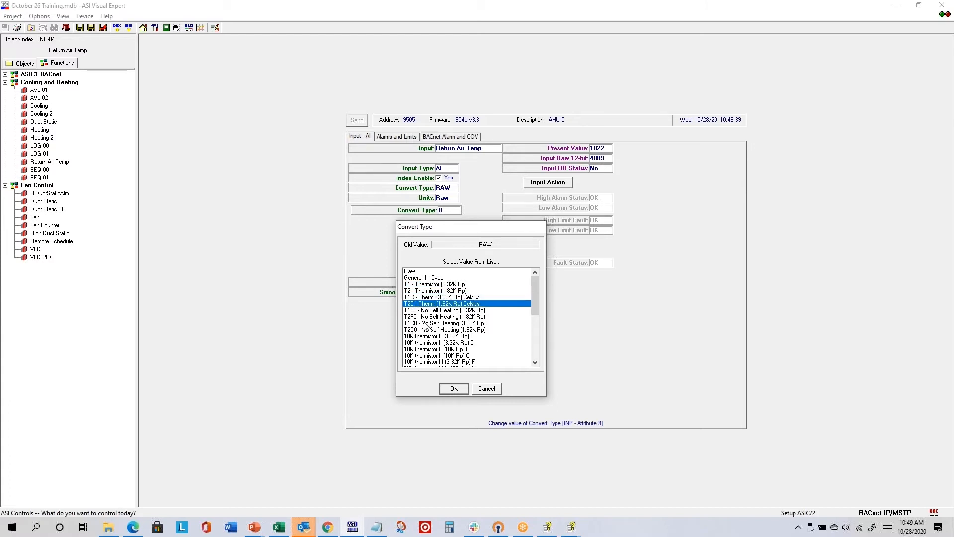
left_click(425, 322)
left_click(426, 329)
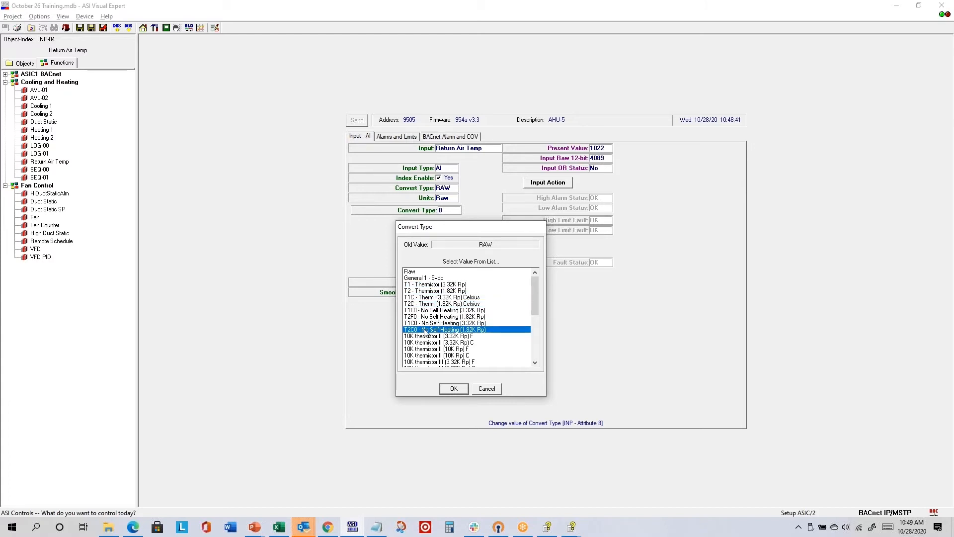
left_click(407, 285)
left_click(413, 291)
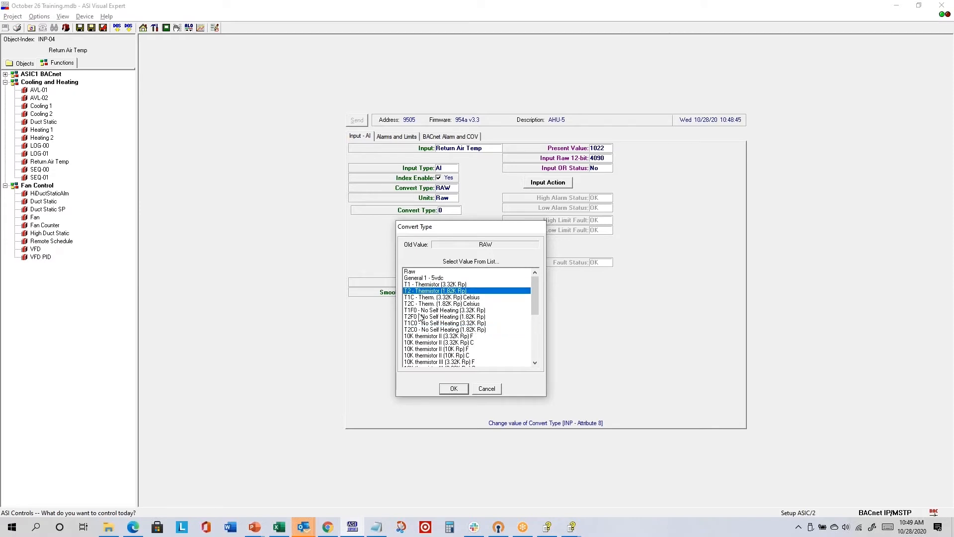
left_click(416, 310)
left_click(417, 316)
left_click(411, 285)
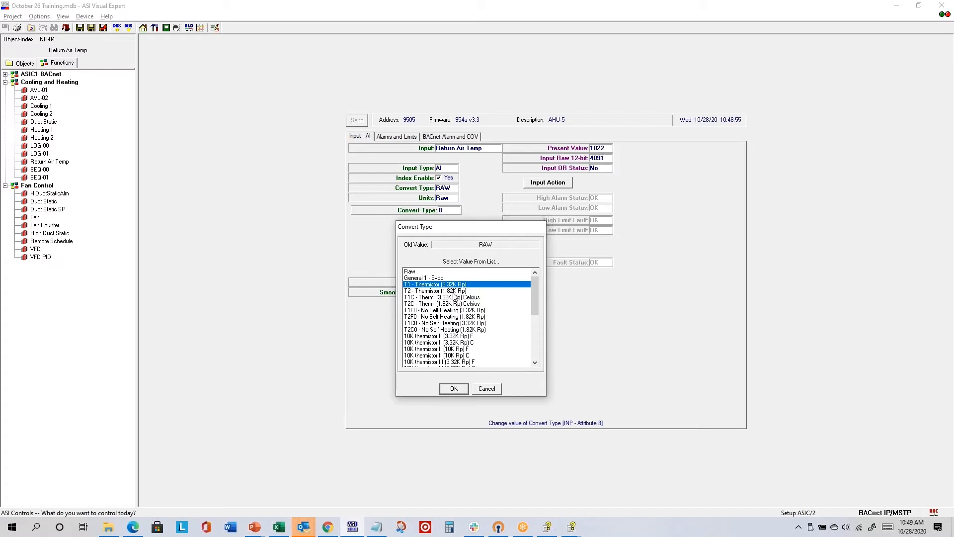
left_click(414, 293)
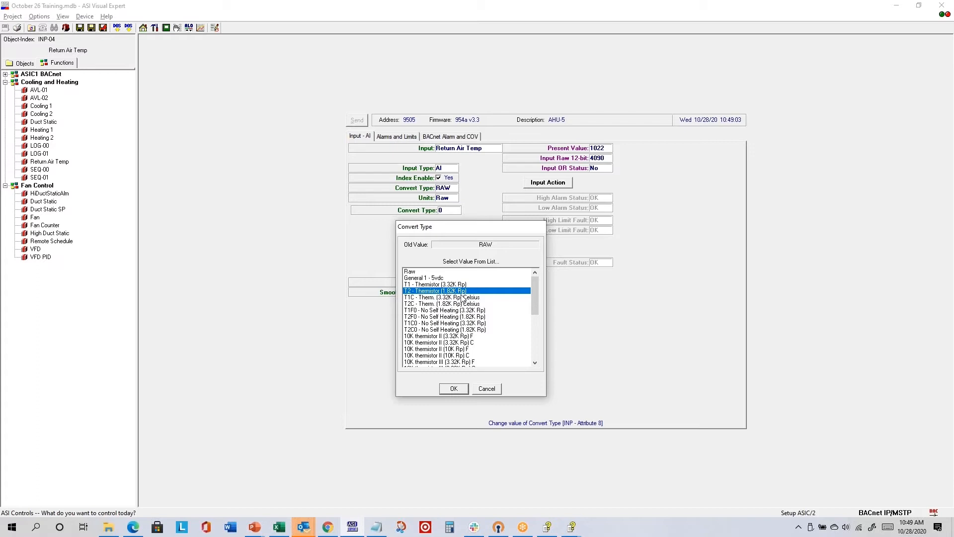
left_click(432, 318)
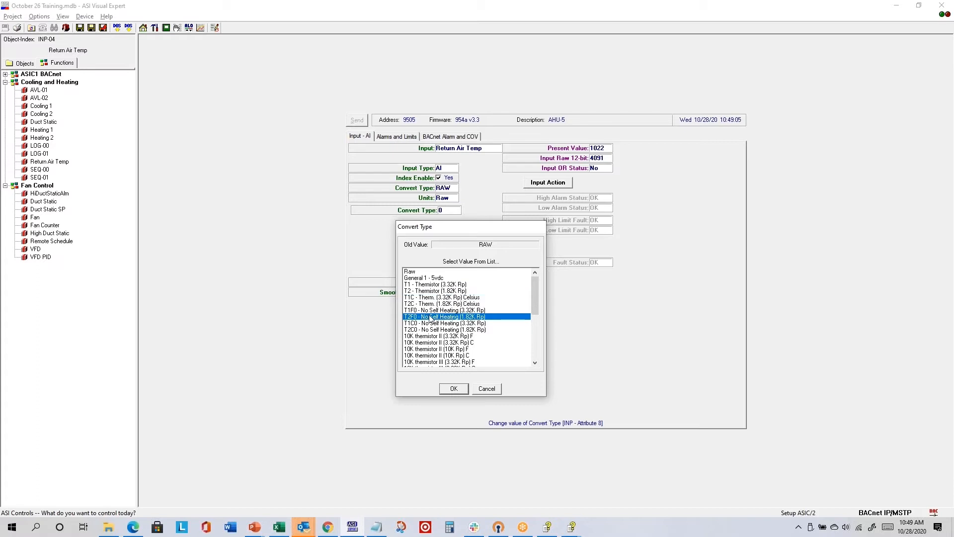
left_click(440, 285)
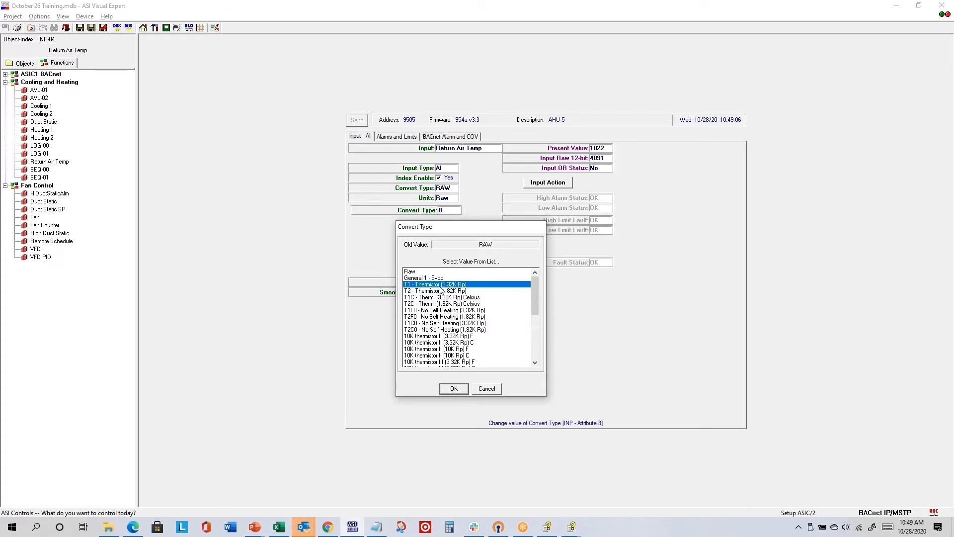
Set Return Air Temp's convert type to T1F0 - No Self Heating (3.32K Rp).
left_click(421, 310)
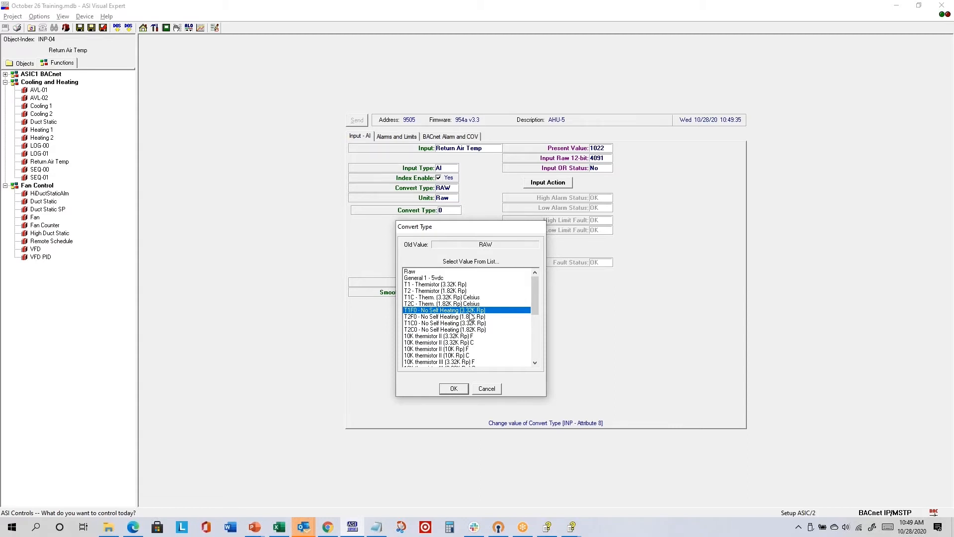
left_click(453, 388)
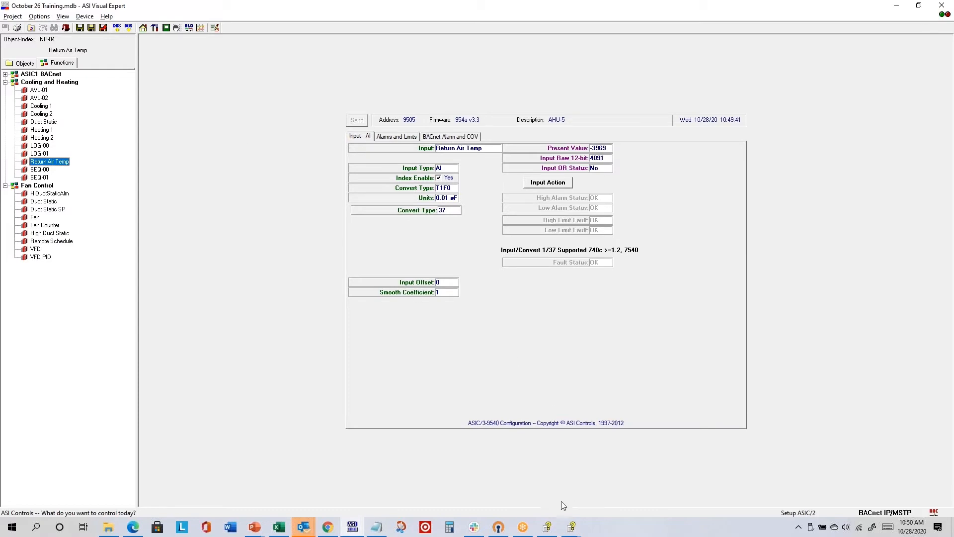
Close the leftover ASIC/3 object and ASIC/3-9540 installation help windows.
left_click(571, 526)
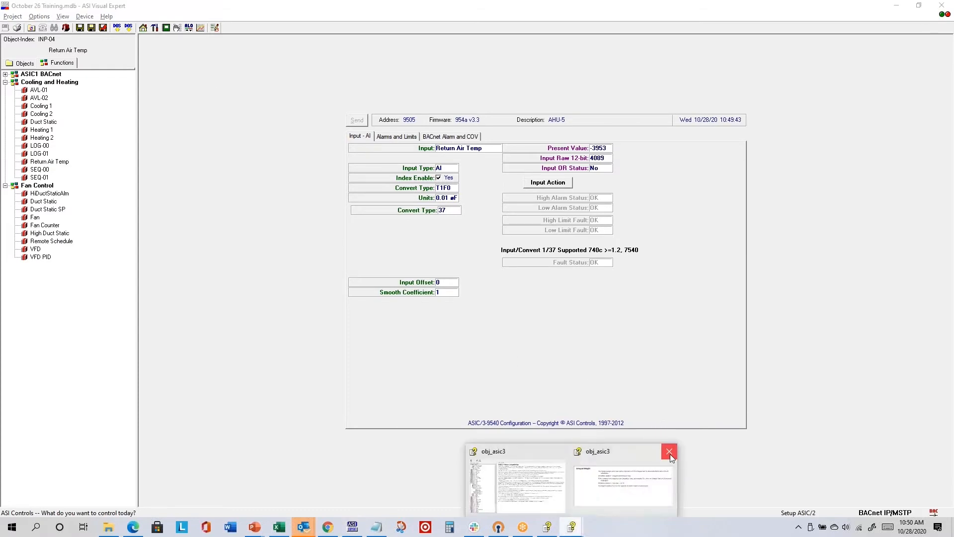
left_click(656, 477)
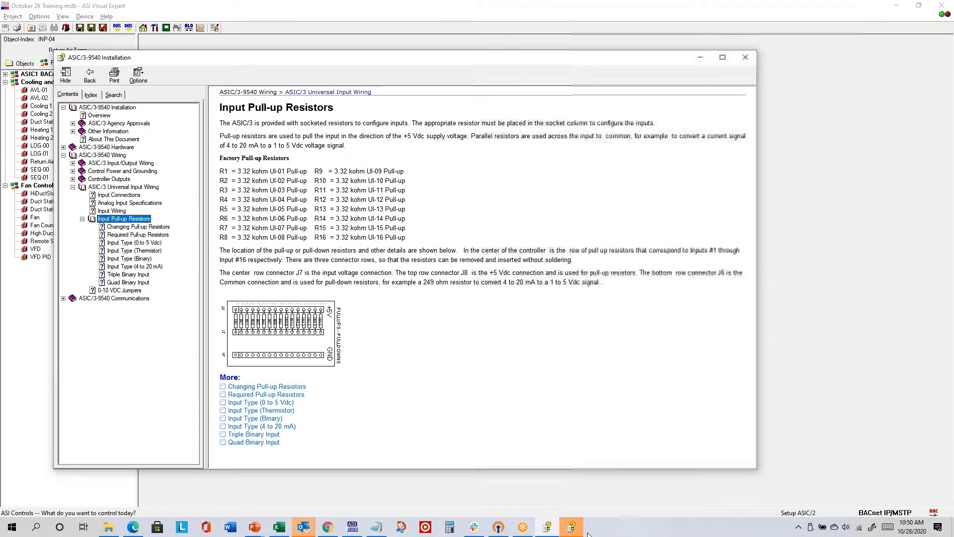
left_click(743, 58)
left_click(548, 528)
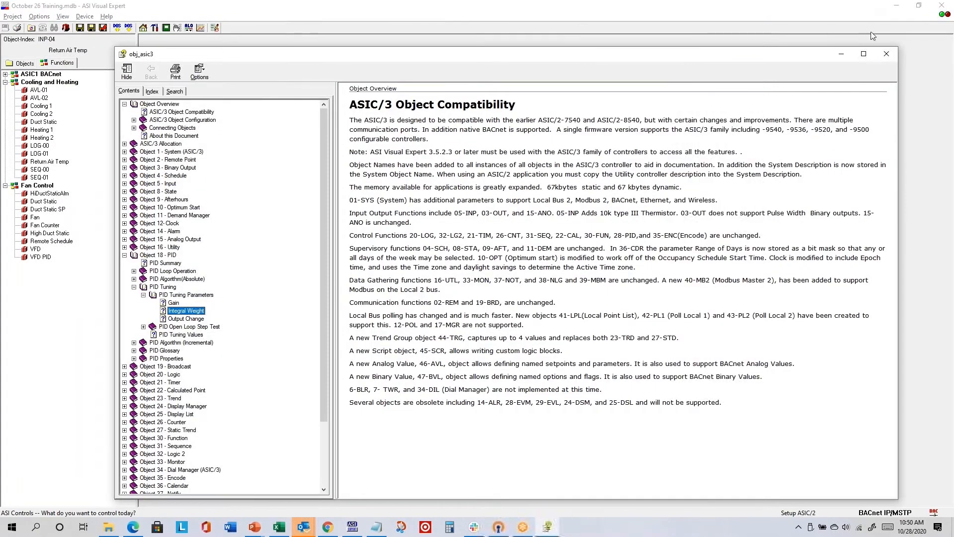
left_click(887, 53)
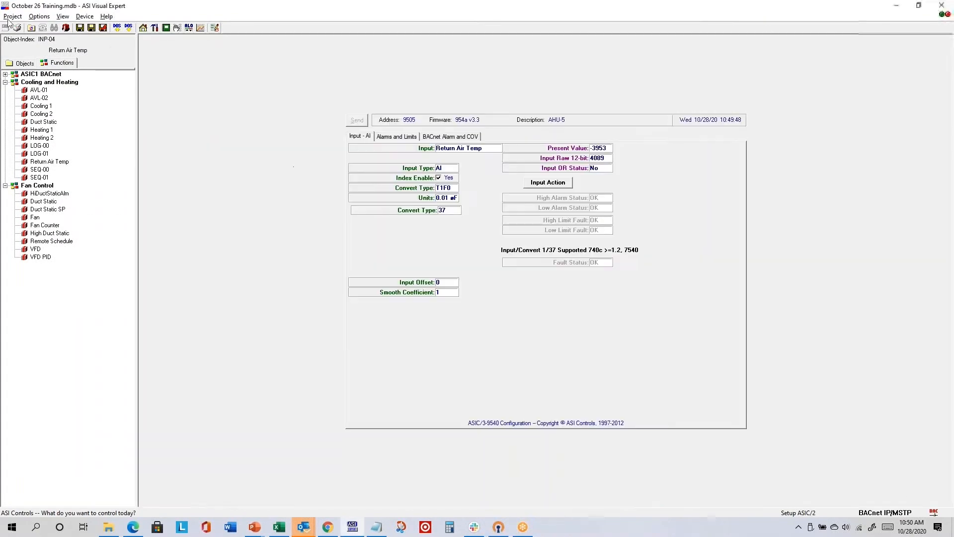
Open the obj_asic3.chm help and find the input topic on 3k thermistor conversions without self heating.
left_click(106, 16)
mouse_move(147, 64)
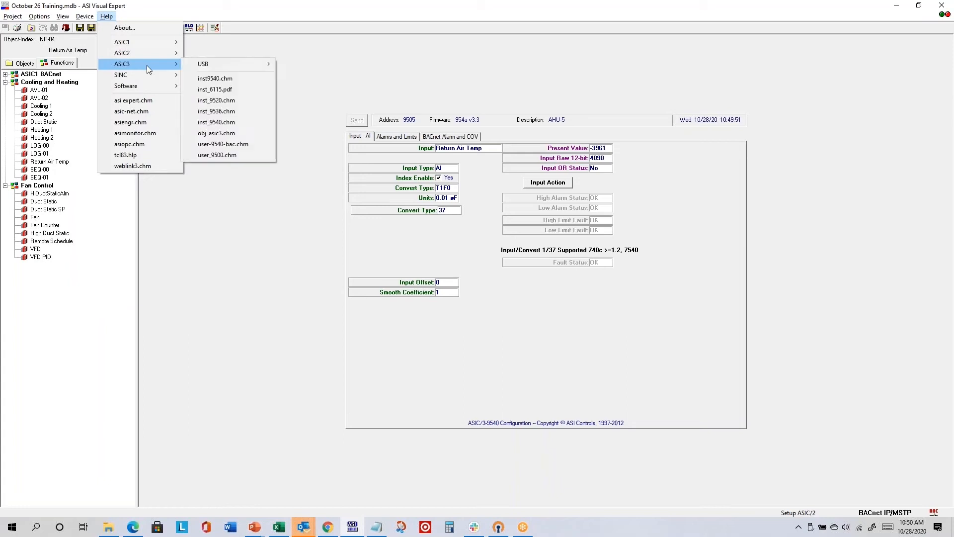
left_click(237, 134)
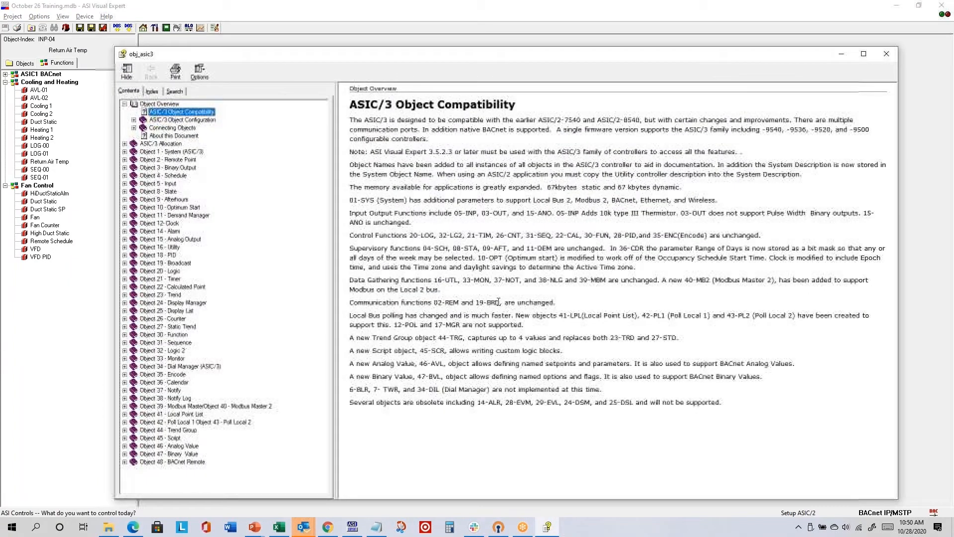
left_click(124, 184)
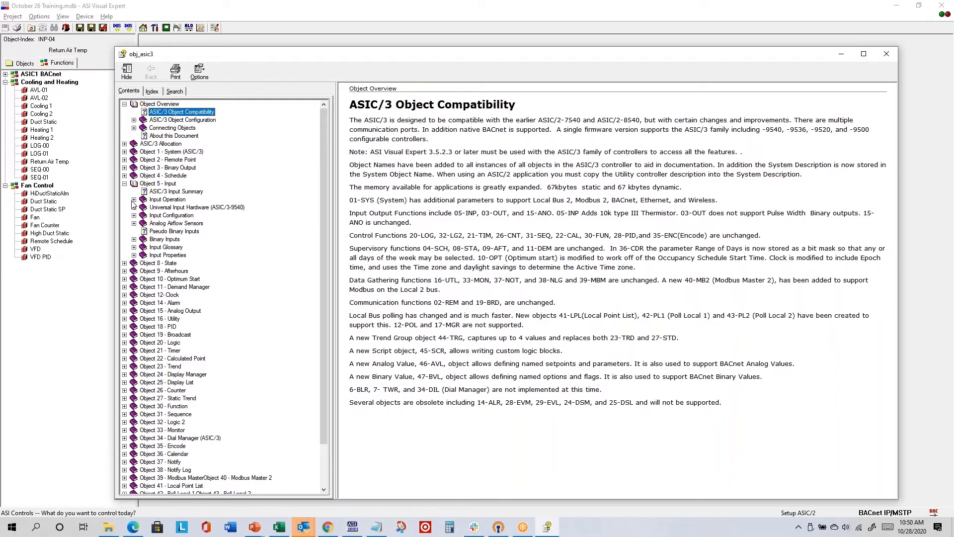
left_click(134, 200)
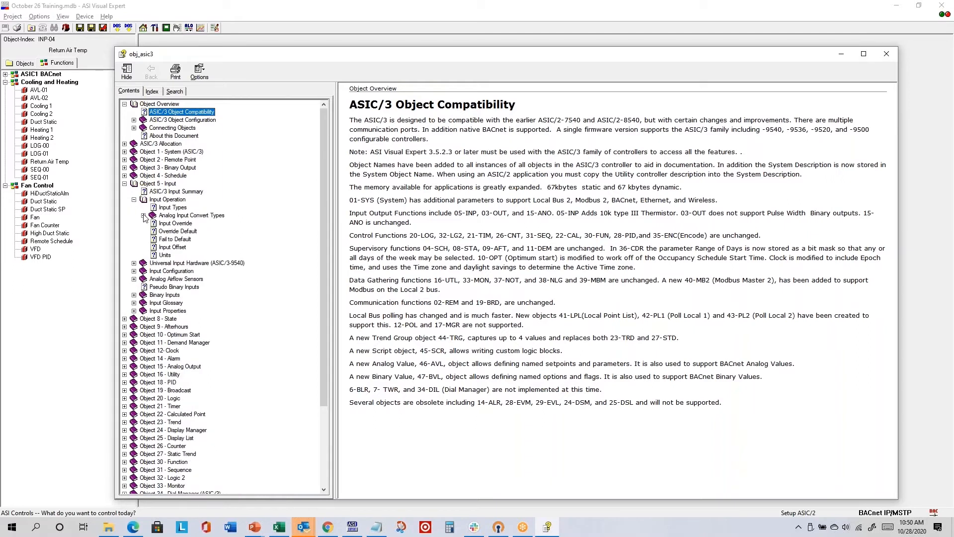
left_click(144, 215)
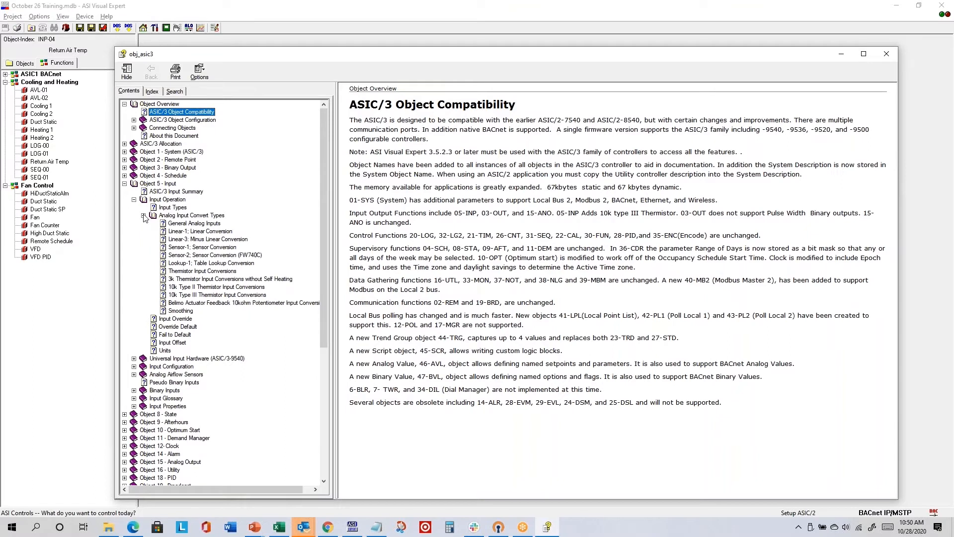
left_click(185, 280)
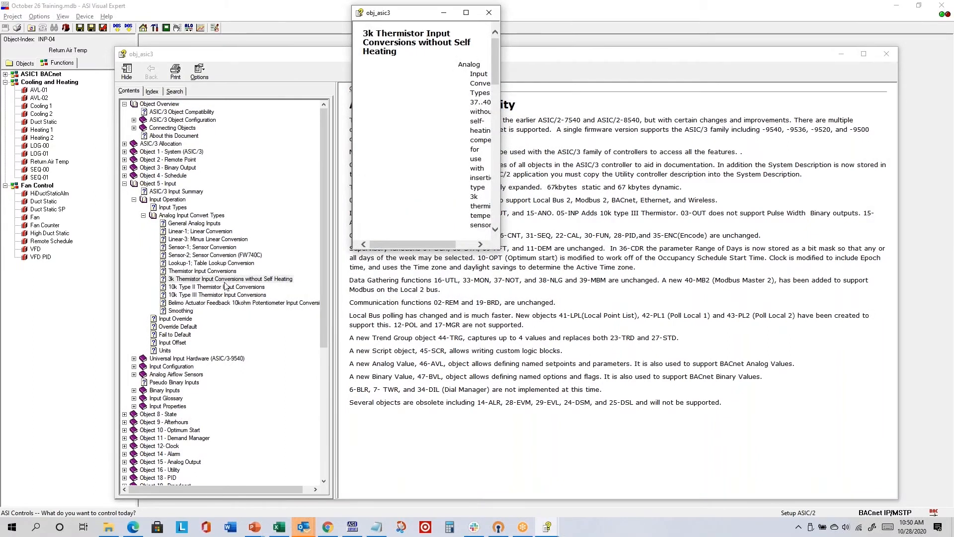
Enlarge the thermistor topic window, read the description of convert types 37 to 40, and return to the Return Air Temp settings.
left_click_drag(500, 249, 797, 319)
left_click_drag(705, 20, 700, 147)
left_click_drag(458, 179, 586, 190)
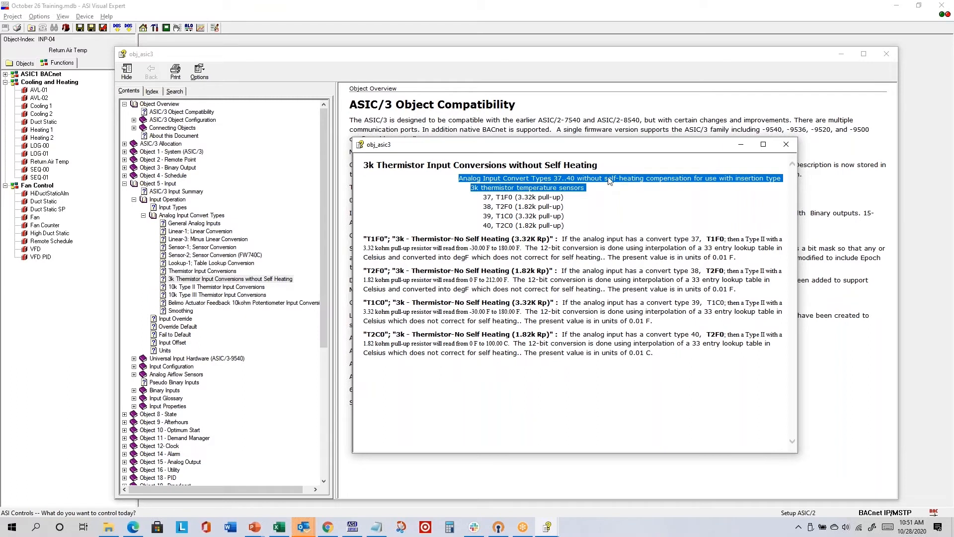
left_click(672, 24)
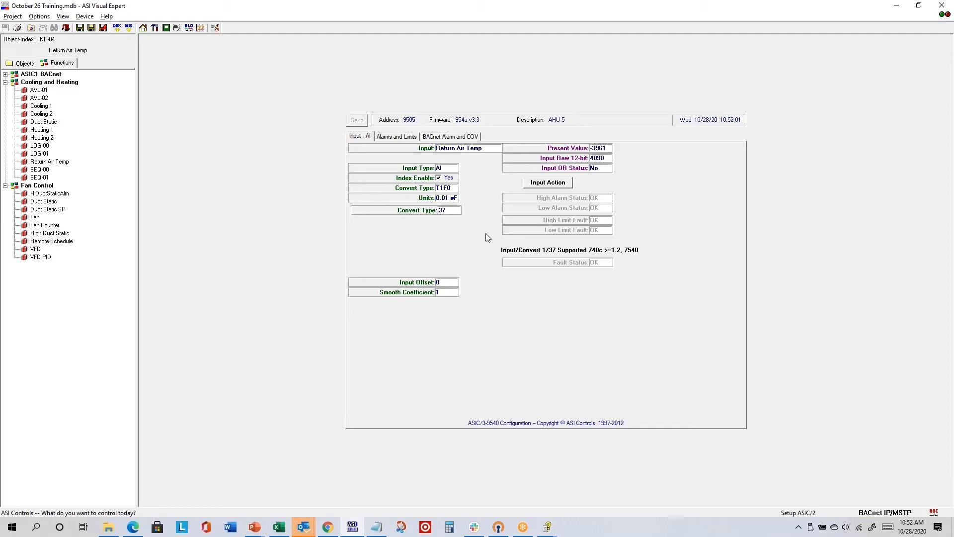
Turn Return Air Temp's low alarm on and back off, and enable its low and high limits.
left_click(398, 139)
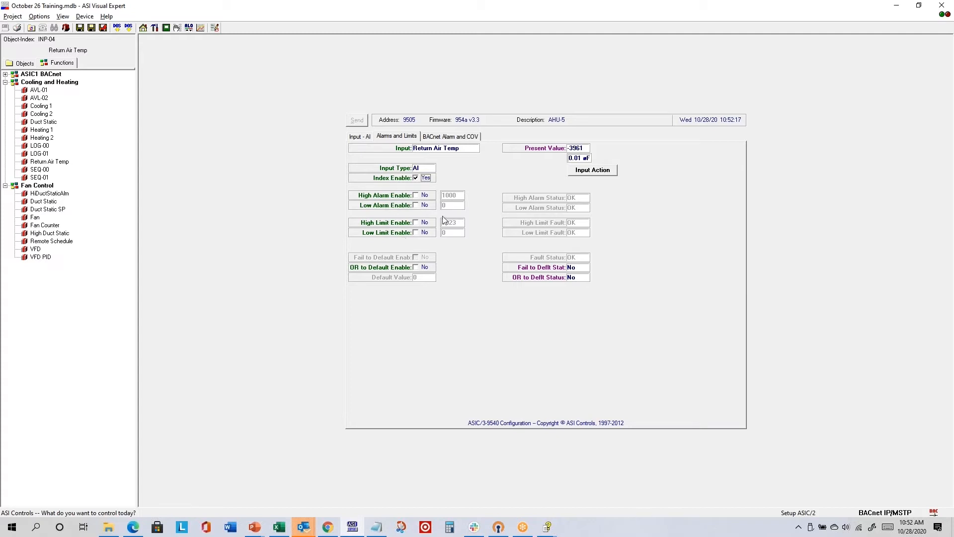
left_click(416, 205)
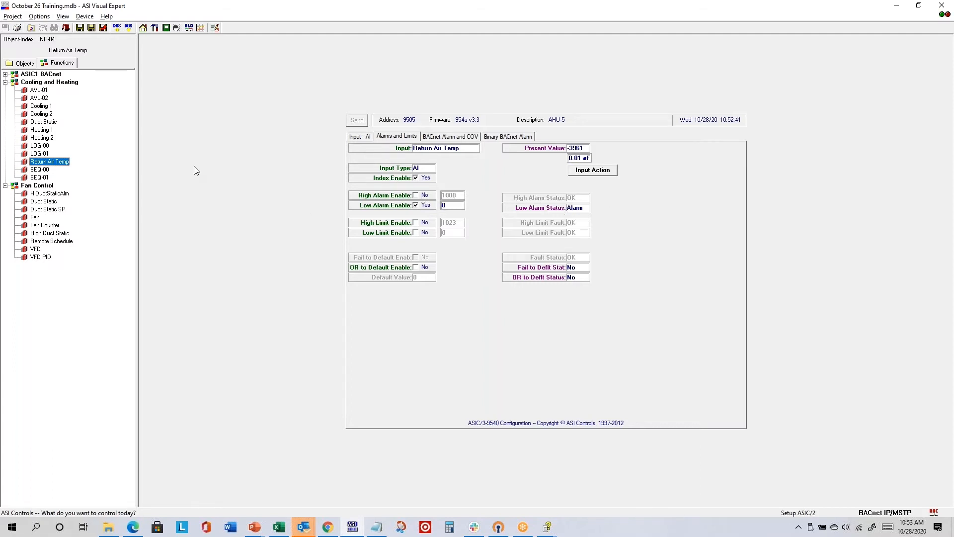
left_click(416, 205)
left_click(415, 233)
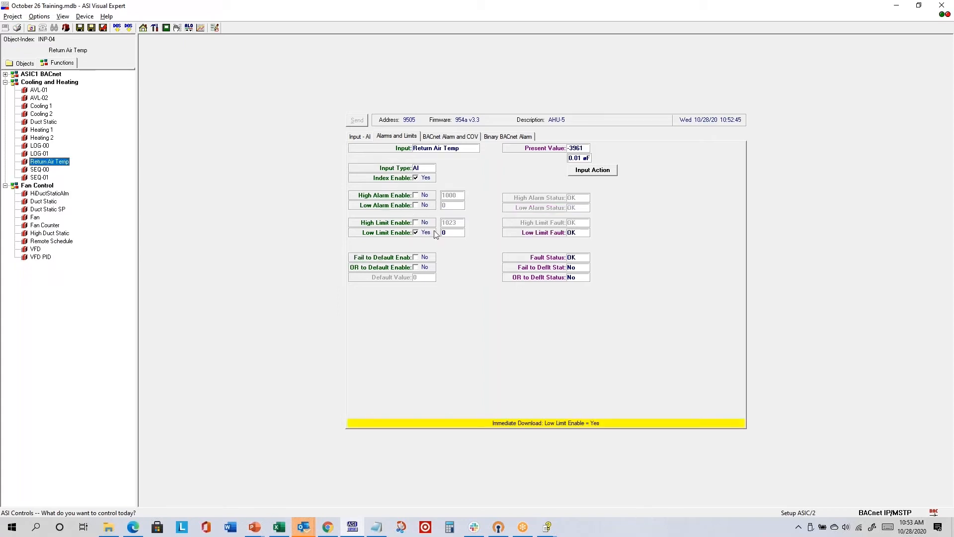
left_click(416, 223)
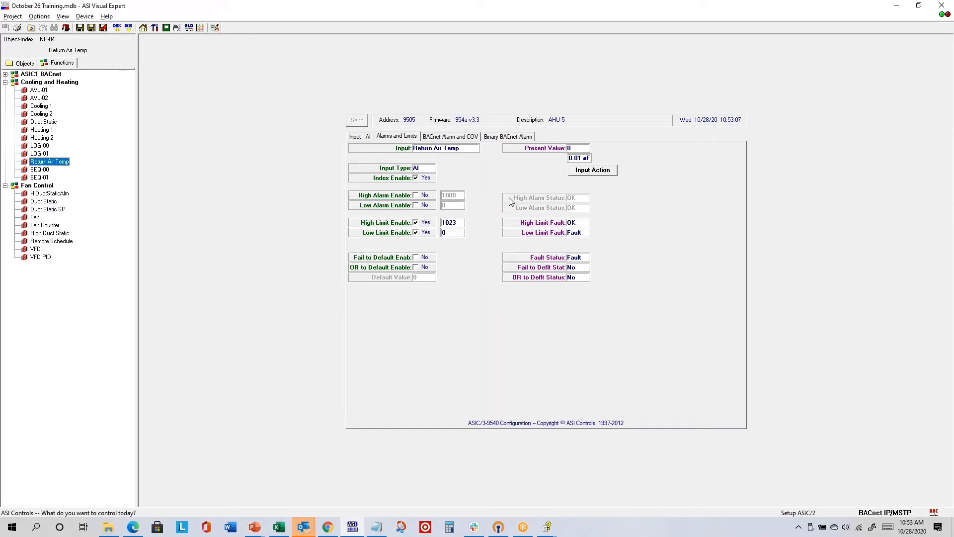
In the Notepad training notes, add "alarms and limits tab for input - high/low alarm status boxes should be higher" under 10/28/2020 and save the file.
left_click(375, 527)
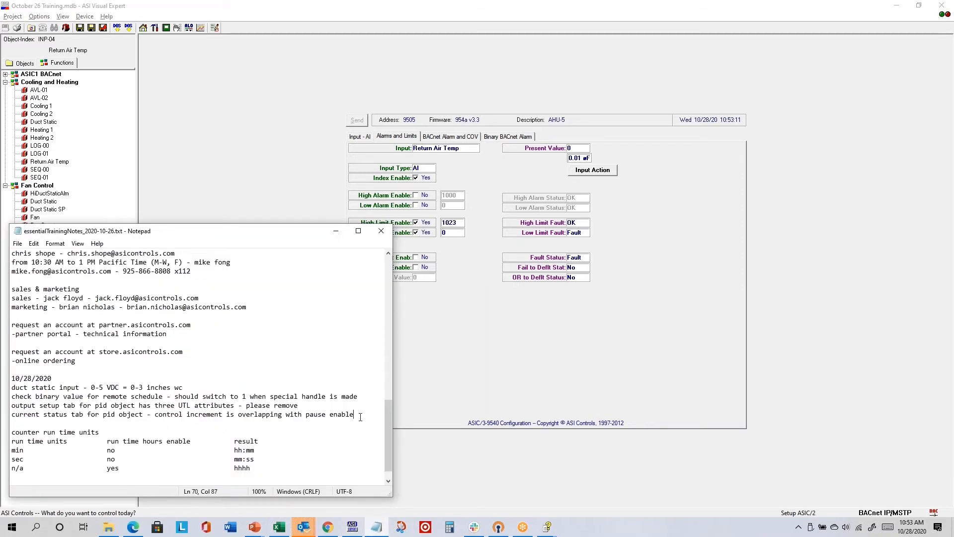
key("Return")
type("alarms an")
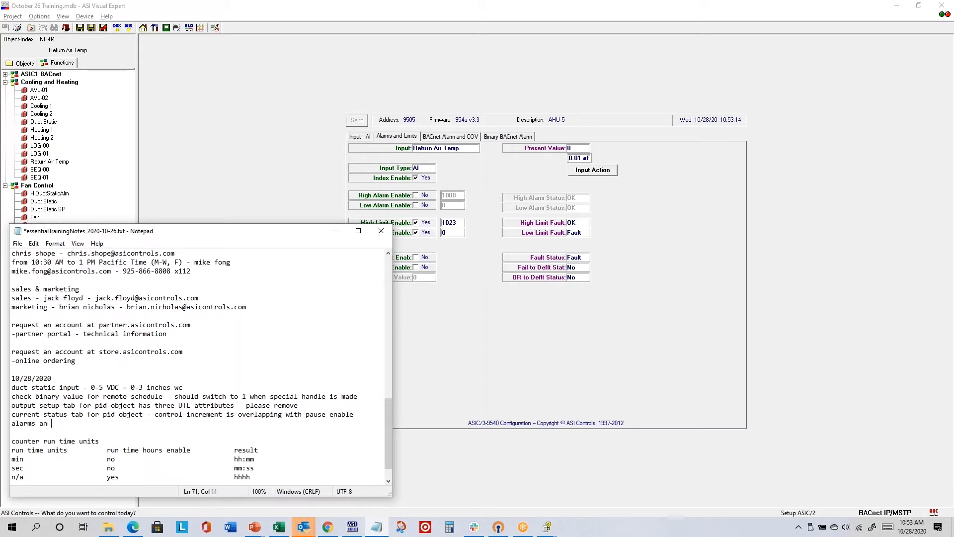
key("BackSpace")
type("d limits tab for input - high/low")
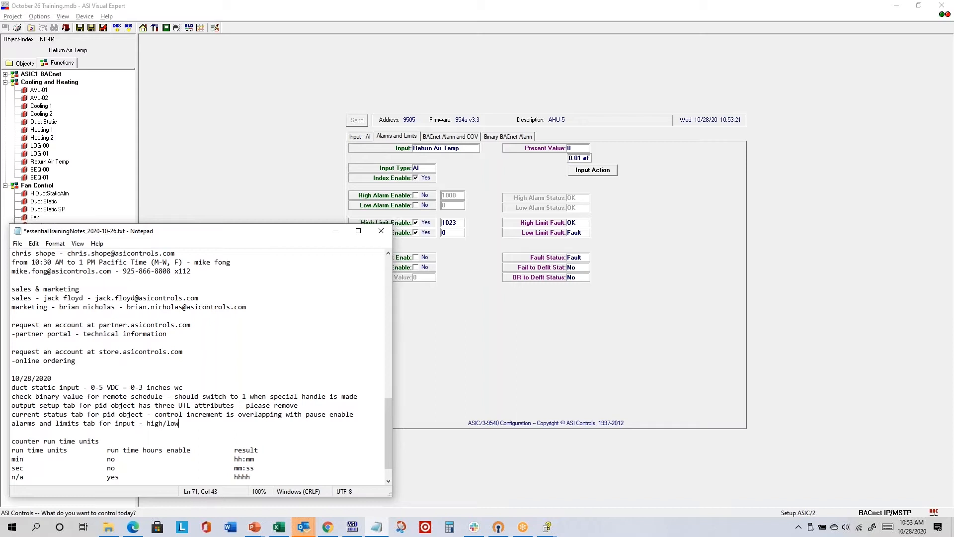
type(" alarm status boxes should be higher")
key("ctrl+s")
left_click(579, 324)
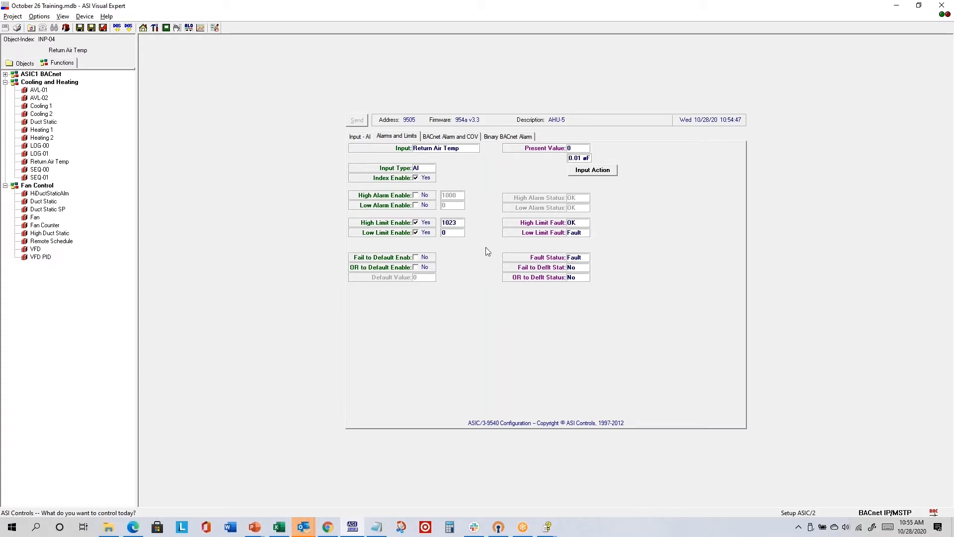
Set the low limit of the Return Air Temp input to -6000.
double_click(448, 233)
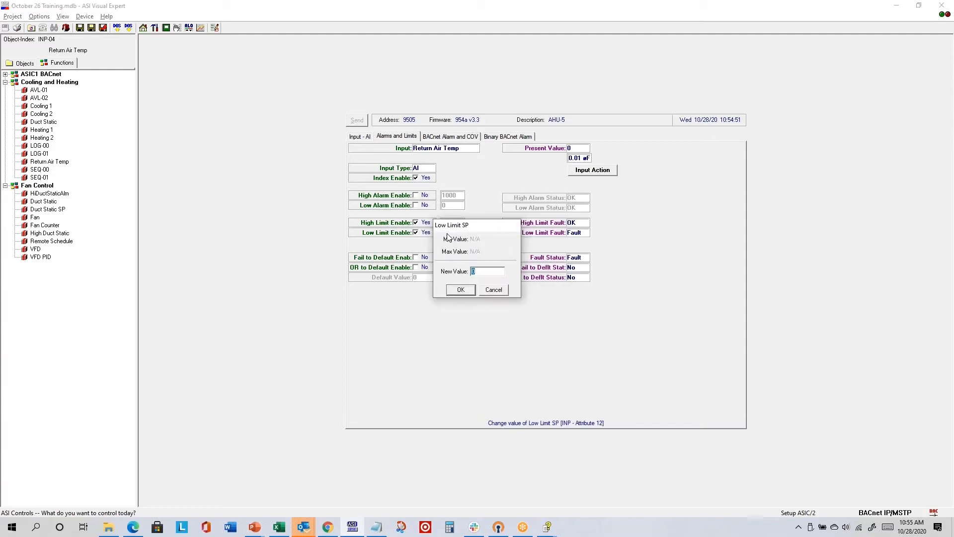
type("-6000")
key("Return")
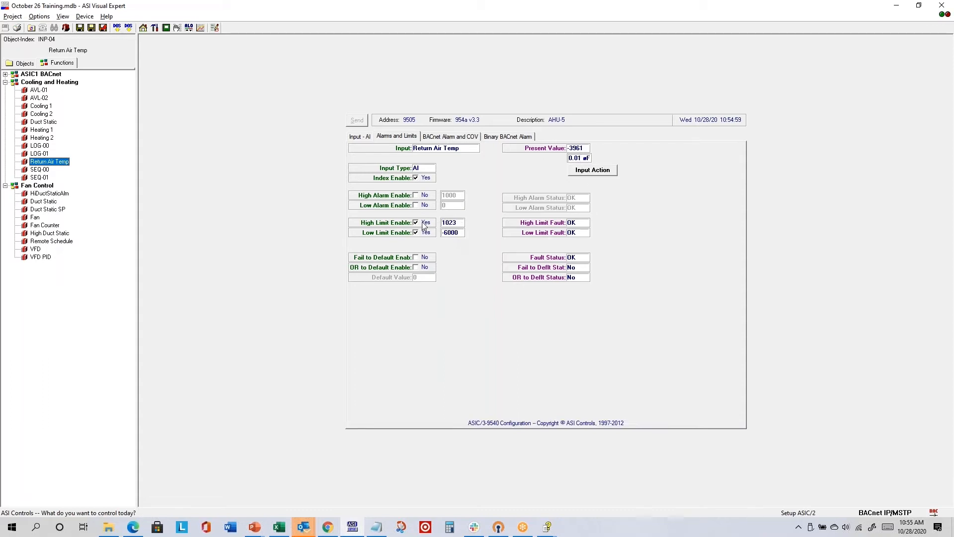
Set the high limit of the Return Air Temp input to -5000.
left_click(453, 223)
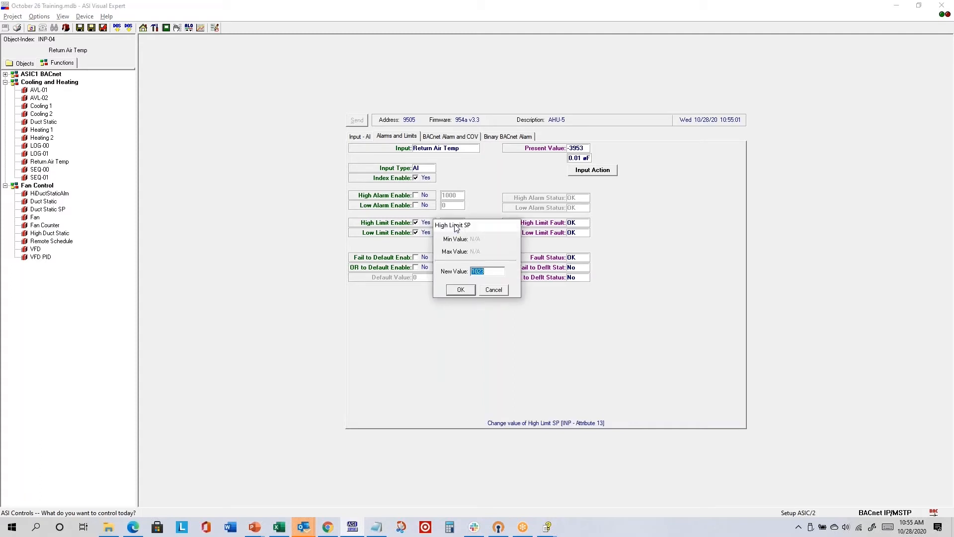
type("-5000")
key("Return")
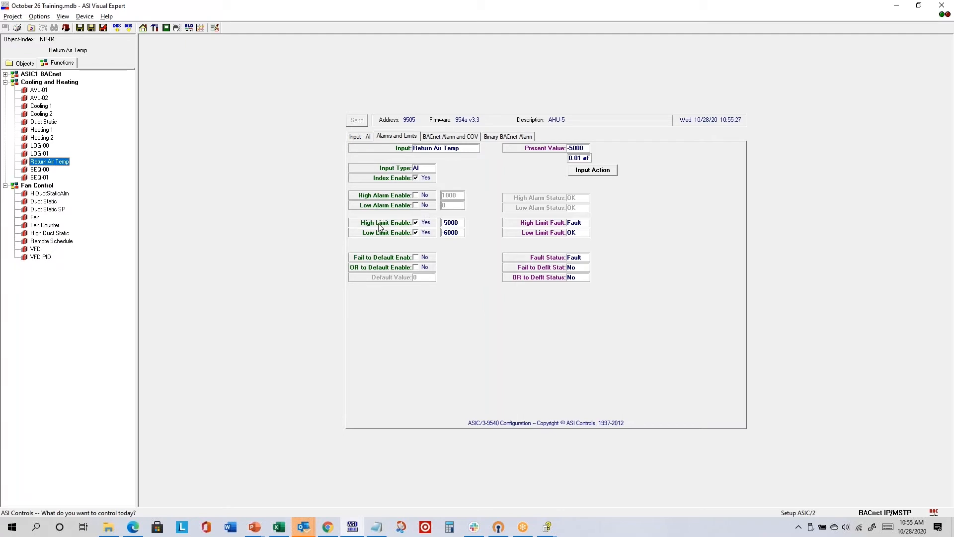
Set Return Air Temp's high limit to 20000 and its low limit to 0.
left_click(450, 223)
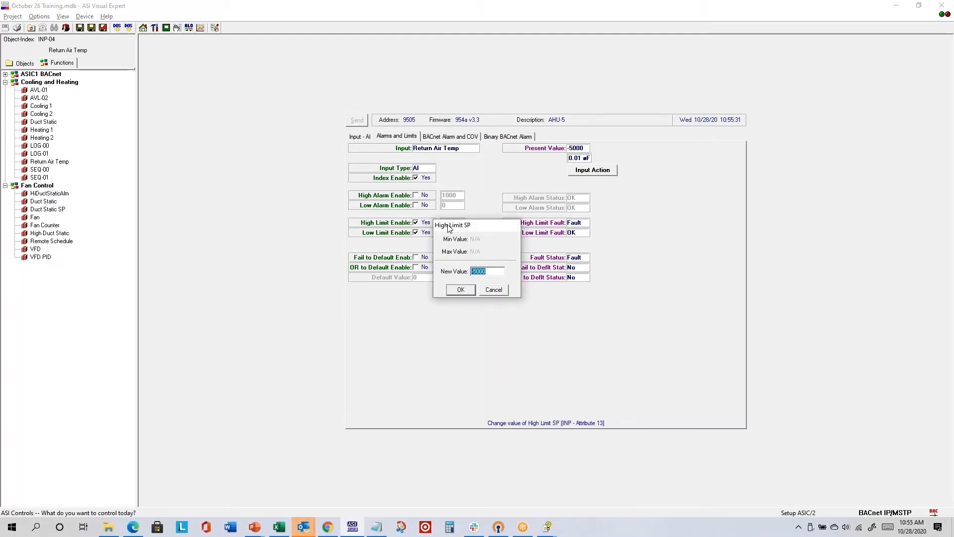
type("20000")
key("Return")
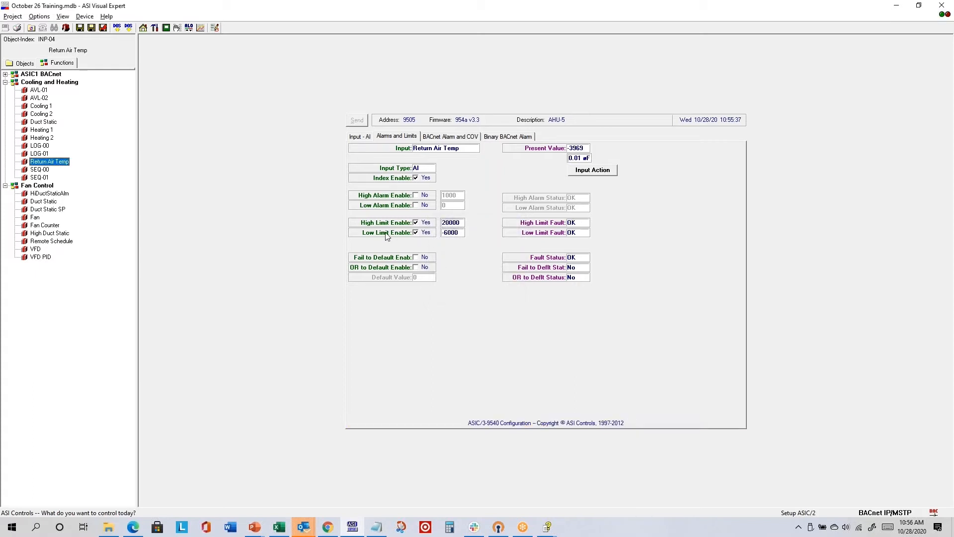
left_click(449, 233)
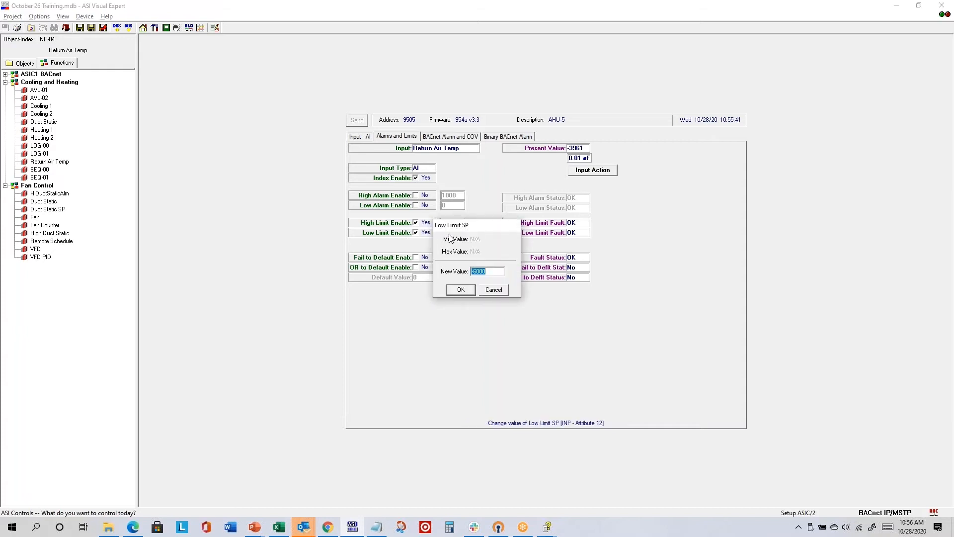
type("0")
key("Return")
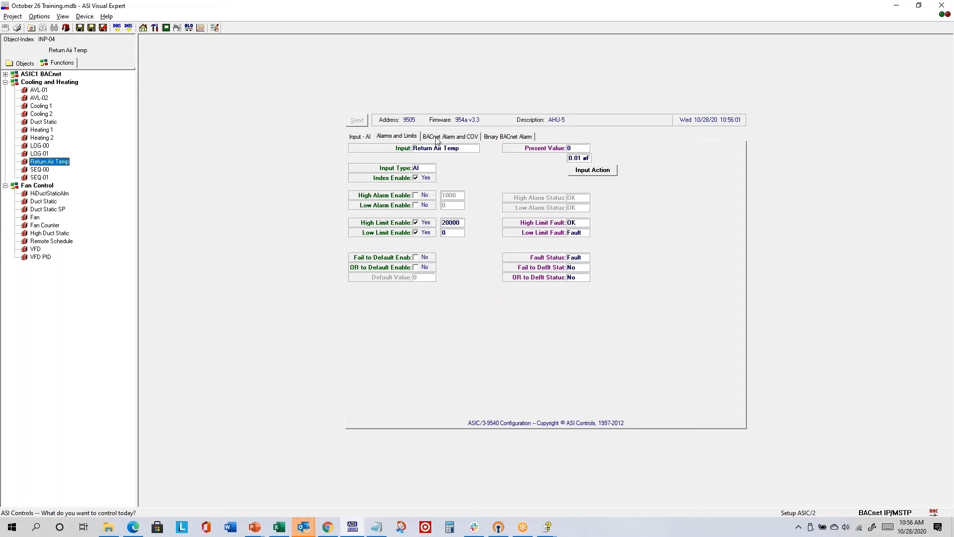
Set the Notify COV Increment of the Return Air Temp input to 0.5.
left_click(451, 140)
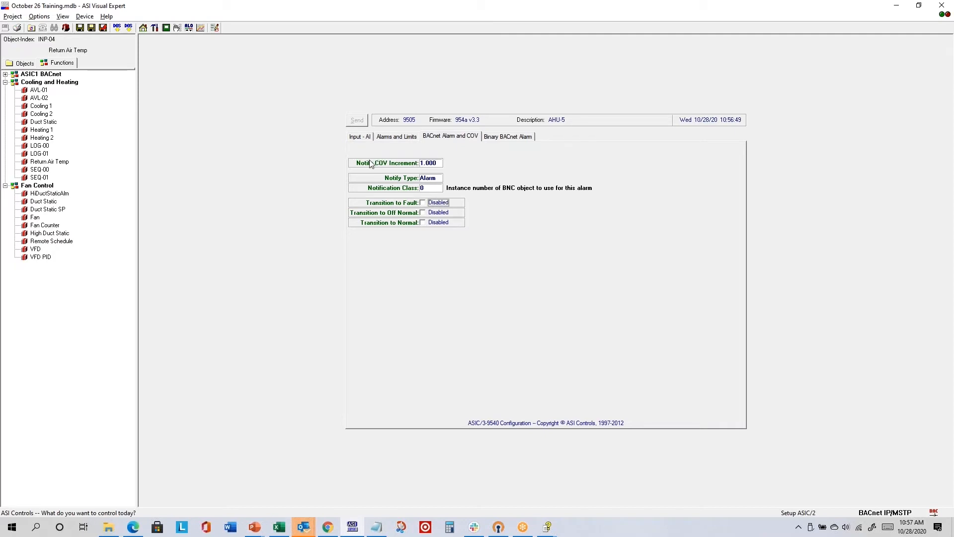
double_click(433, 164)
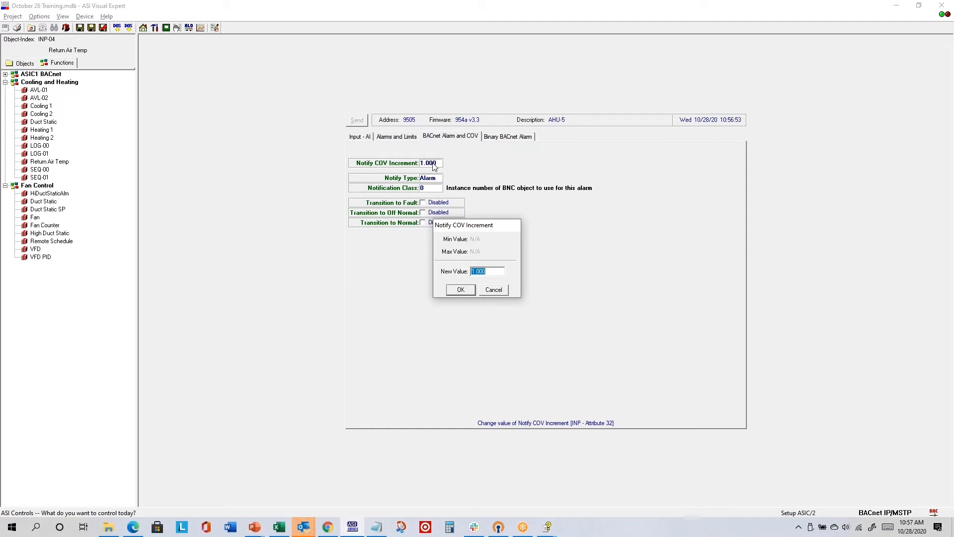
type("0.5")
key("Return")
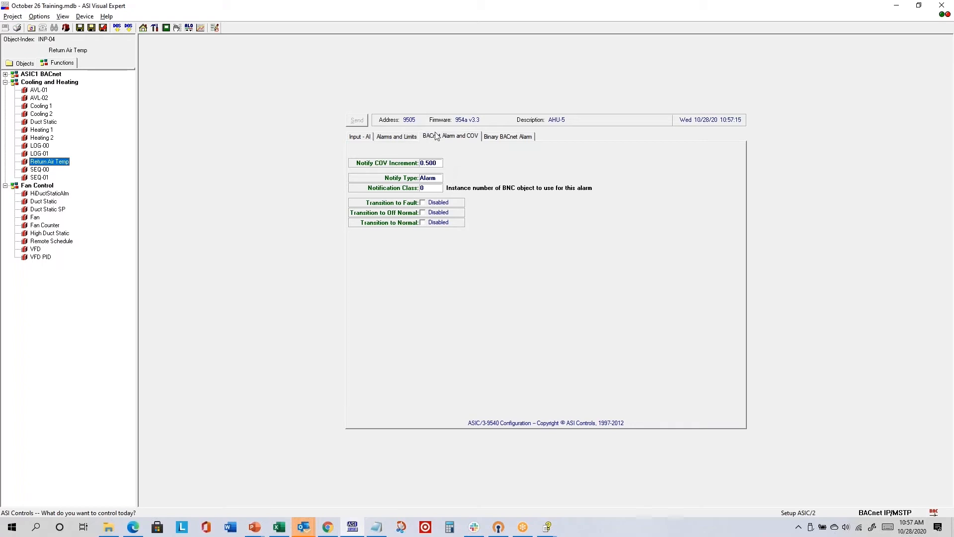
Check Return Air Temp's binary BACnet alarm settings, add "binary bacnet alarm tab shown for analog input?" to the Notepad training notes, and save.
left_click(495, 137)
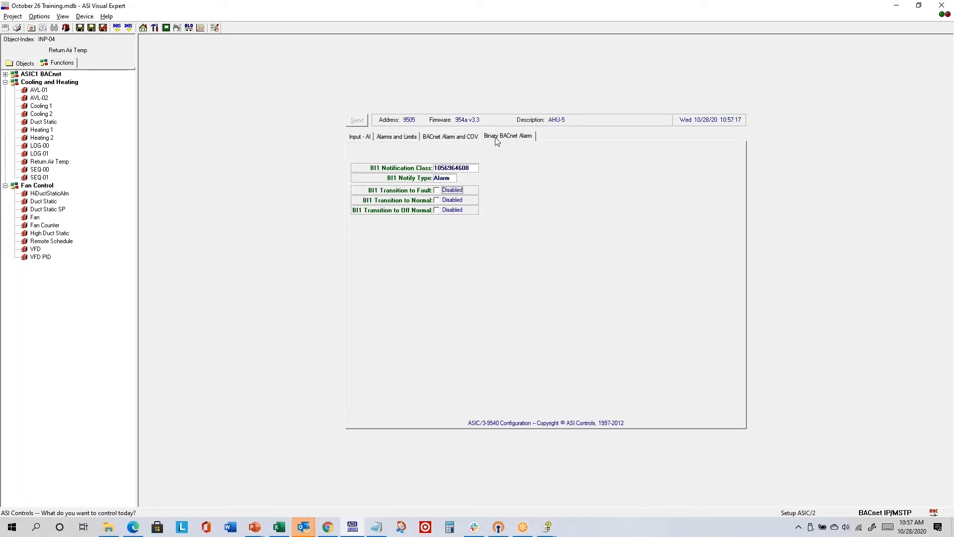
left_click(458, 137)
left_click(500, 136)
left_click(376, 527)
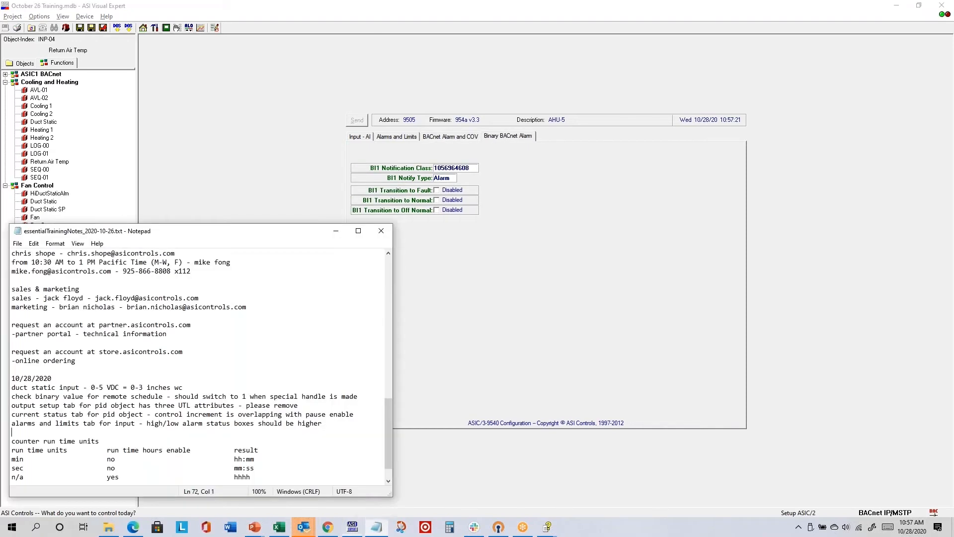
left_click(337, 424)
key("Return")
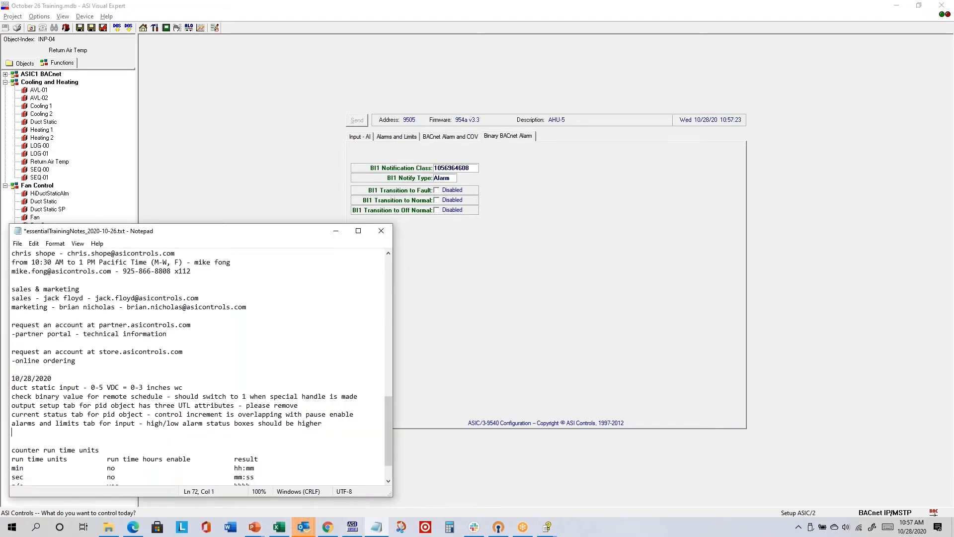
type("binary bacnet alarm tab show")
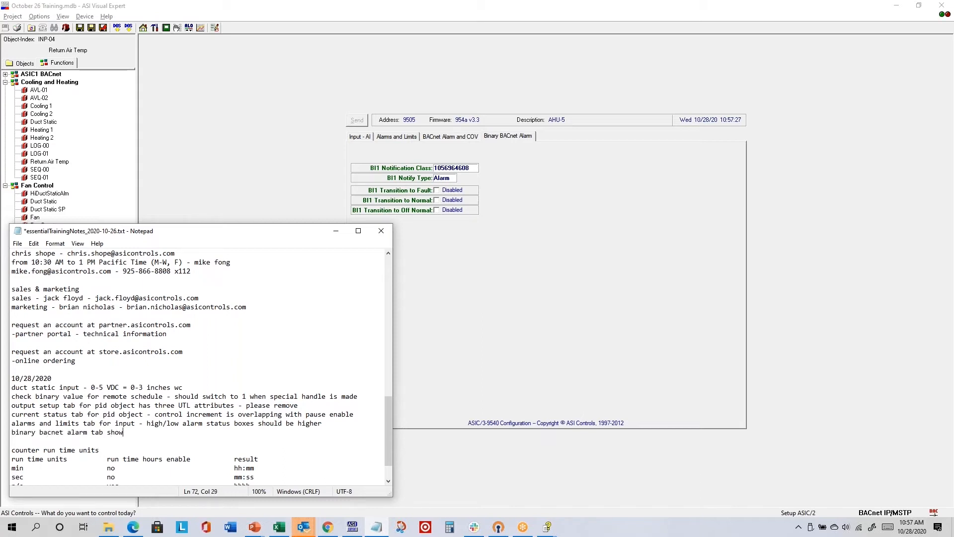
type("n for analog input?")
key("Return")
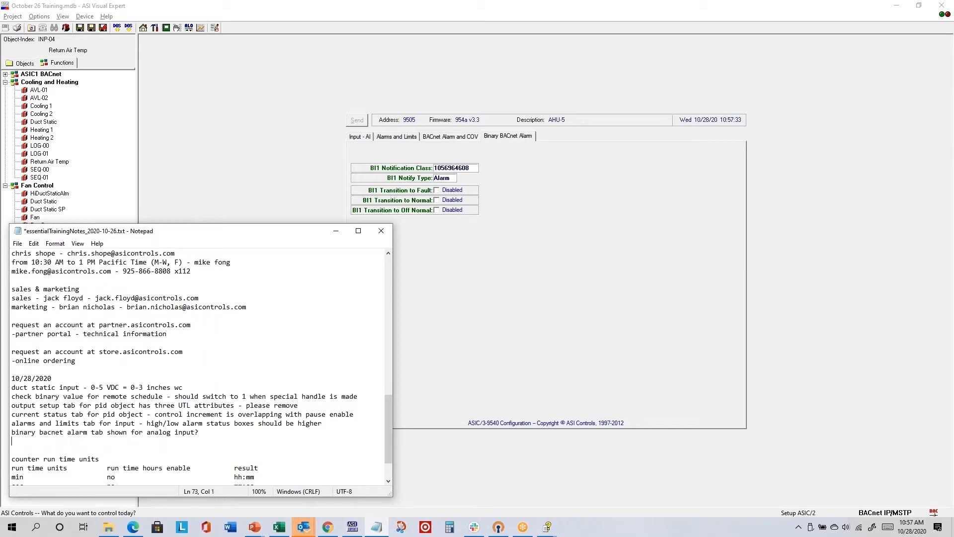
key("ctrl+s")
left_click(556, 245)
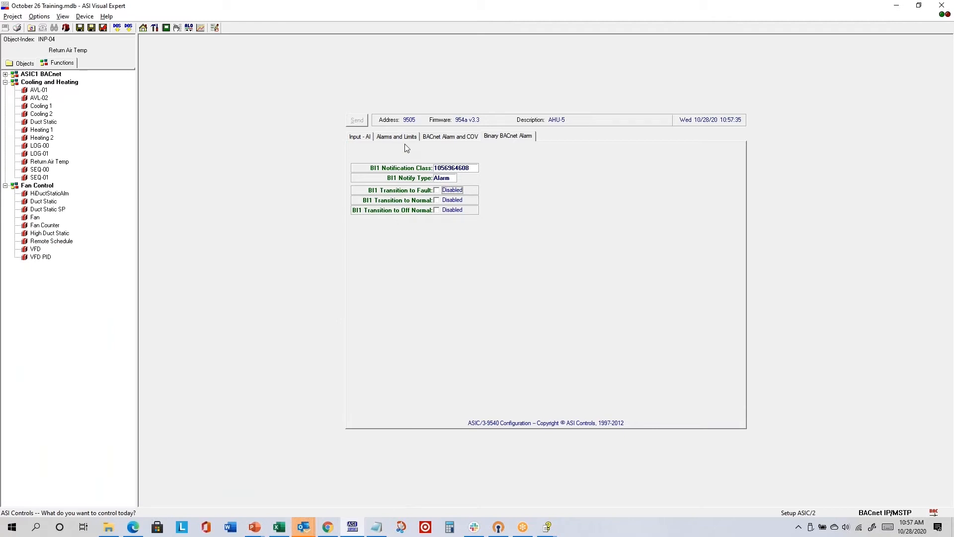
In the Cooling and Heating group, wire Return Air Temp's value to the inputs of SEQ-00 and SEQ-01, shifting AVL-01 clear of the wire.
left_click(361, 137)
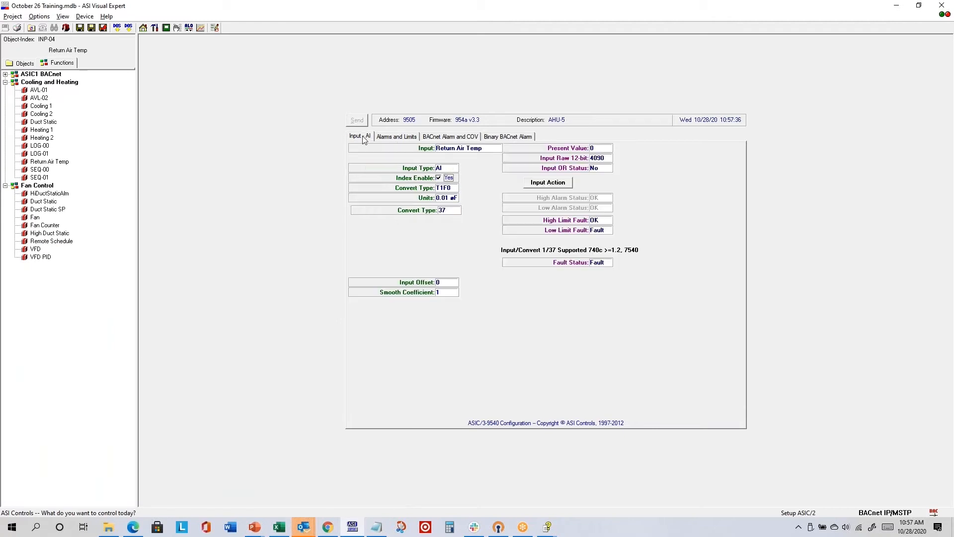
left_click(49, 82)
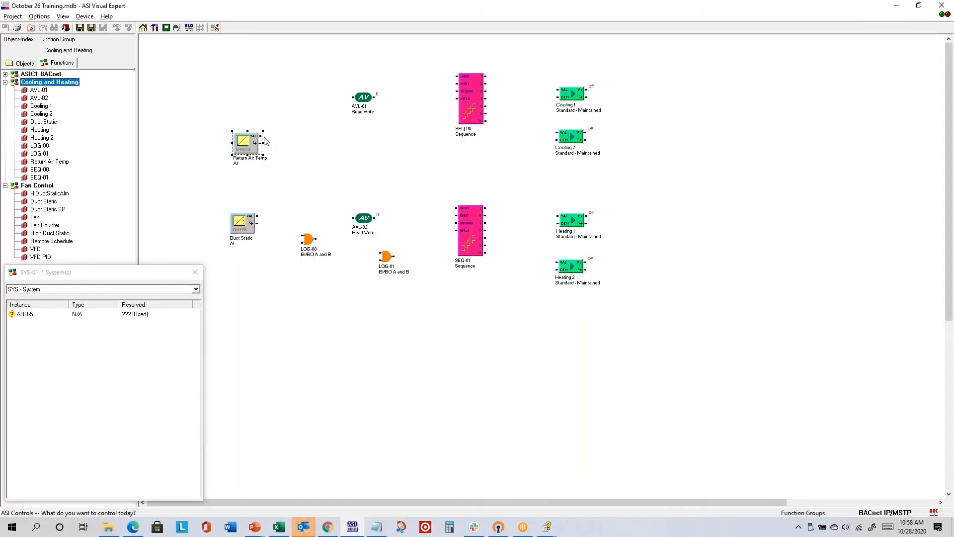
left_click_drag(260, 141, 456, 76)
mouse_move(365, 99)
left_mouse_down()
mouse_move(391, 99)
mouse_move(383, 99)
left_mouse_up()
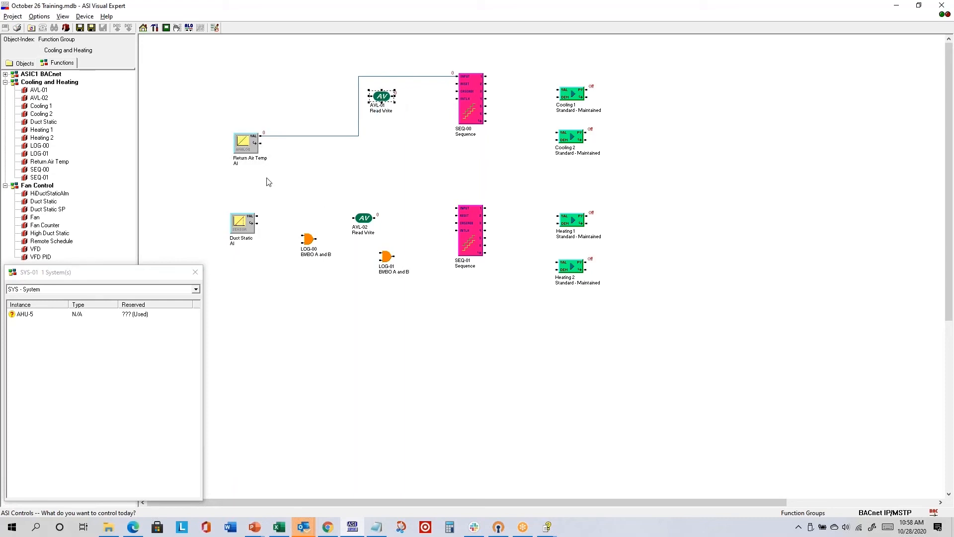
left_click_drag(262, 139, 452, 206)
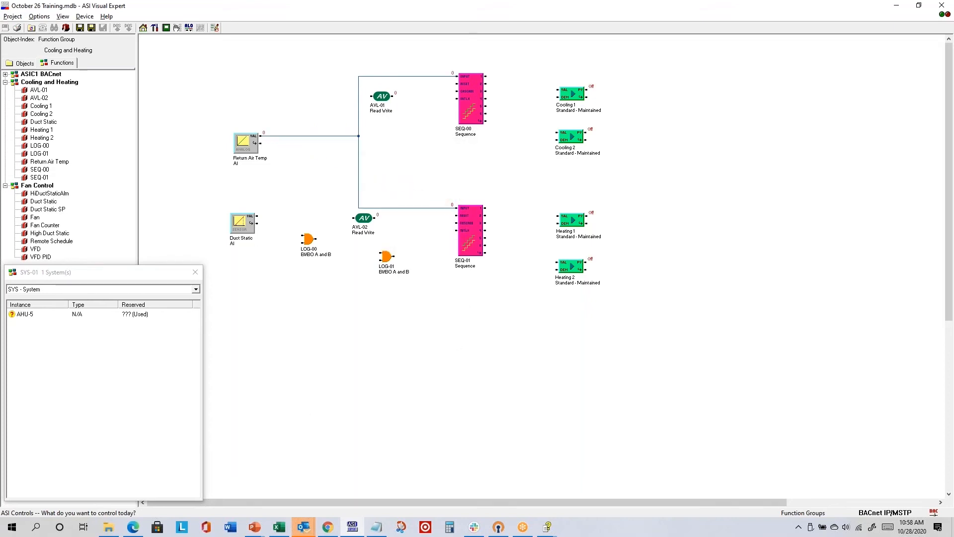
Switch to the training presentation and examine the Cooling and Heating Sequences slide for the remaining logic connections.
key("alt+Tab")
key("alt+Tab")
key("alt+Tab")
key("alt+Tab")
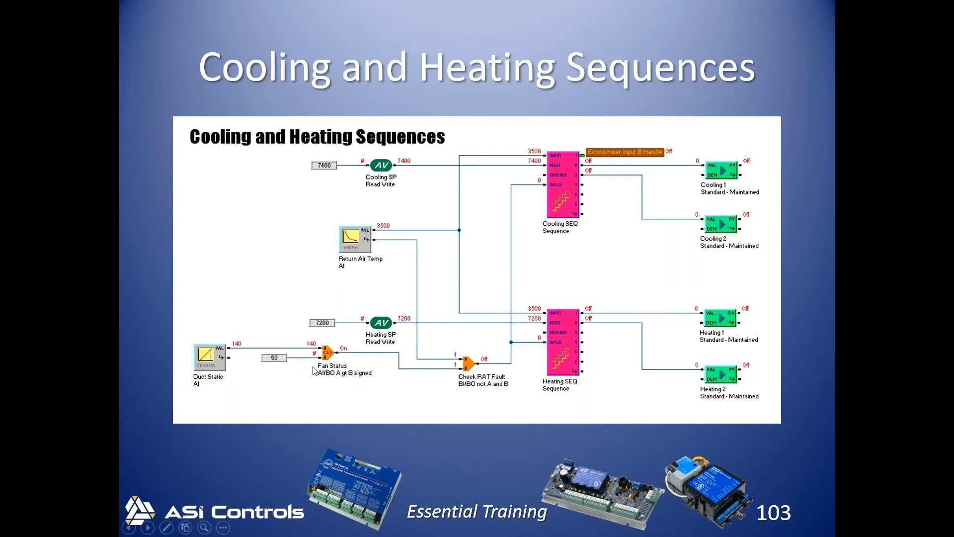
scroll(329, 343, "down", 3)
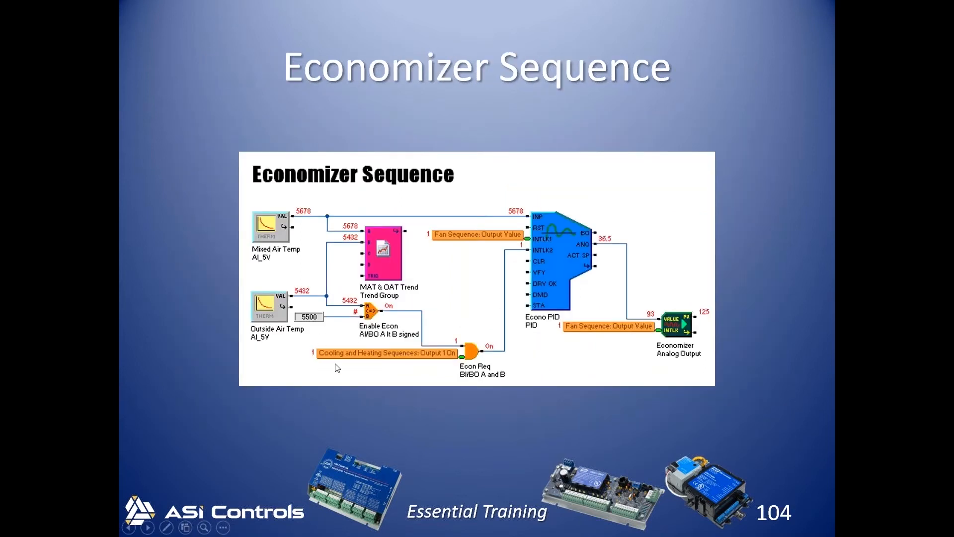
scroll(361, 309, "up", 1)
scroll(361, 309, "up", 2)
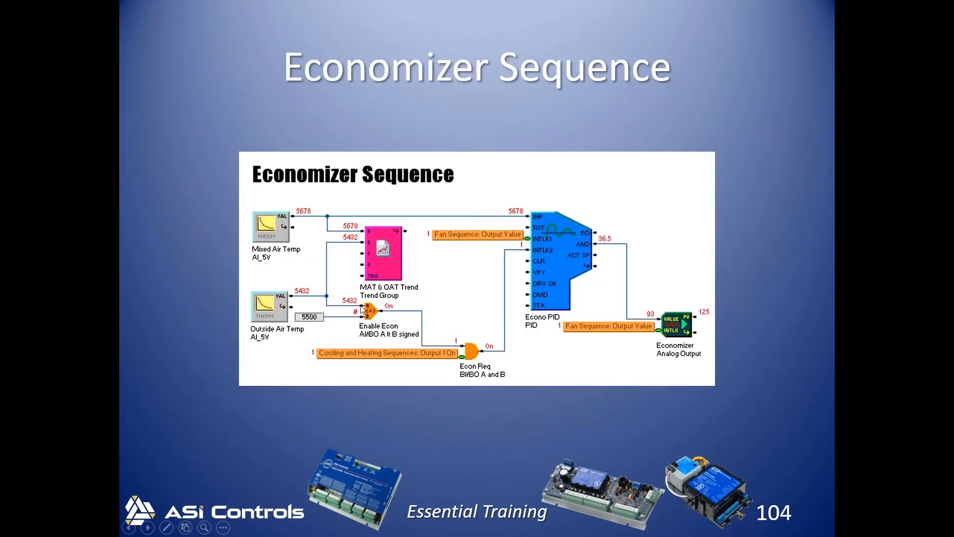
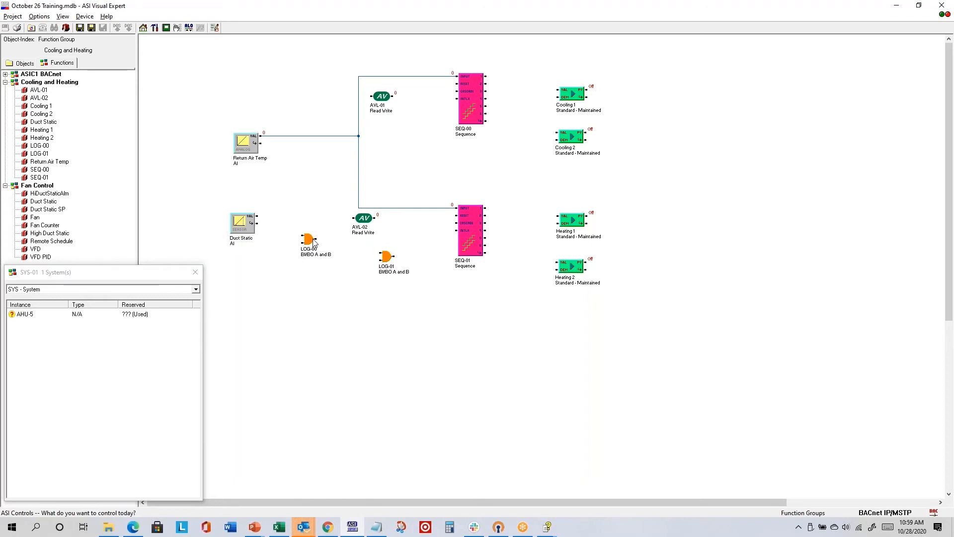
Change LOG-00's logic type to AI/BO A gt B signed and wire Duct Static's value to its input A.
right_click(308, 242)
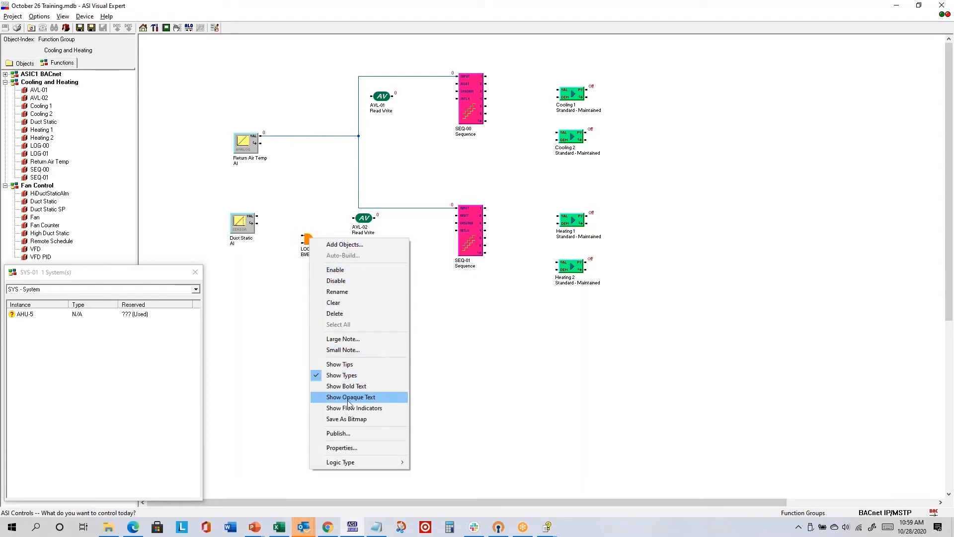
mouse_move(375, 464)
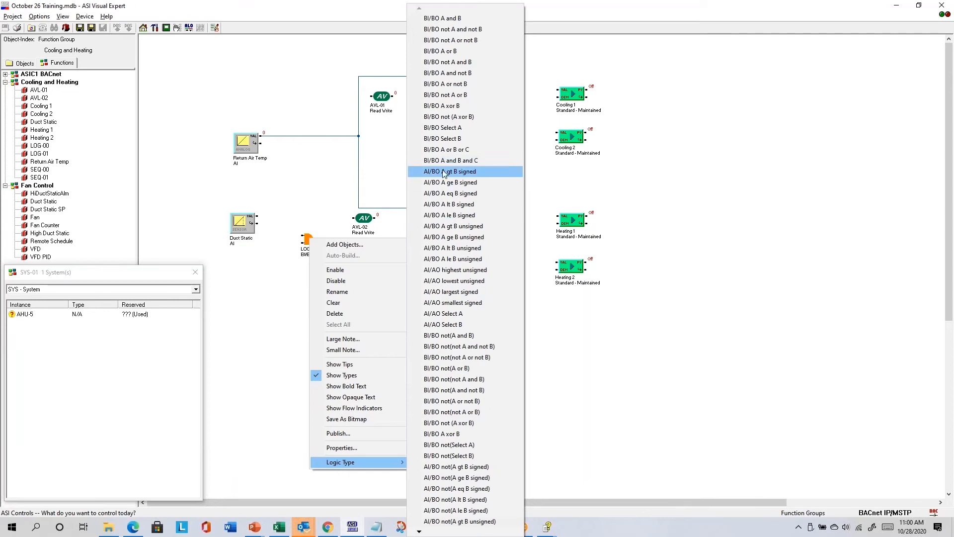
left_click(475, 172)
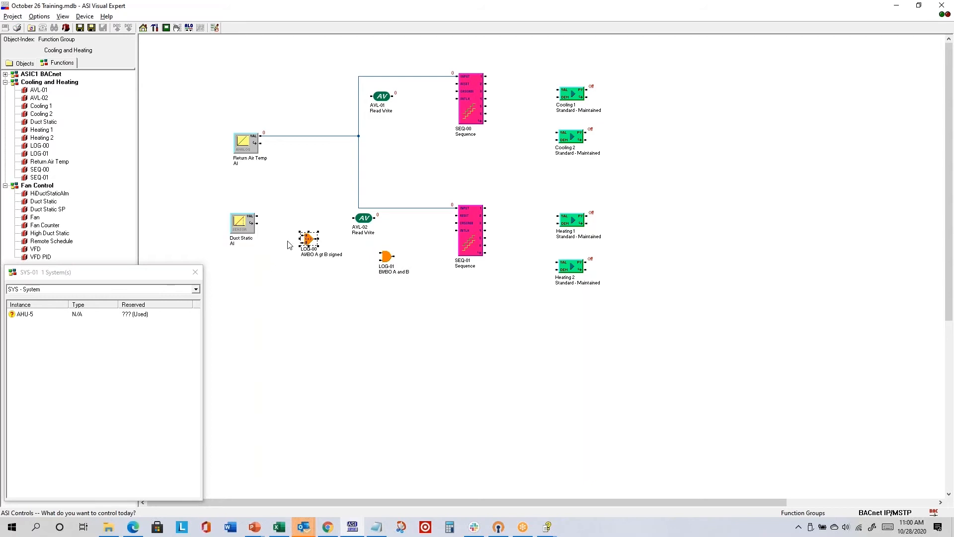
left_click_drag(306, 238, 259, 216)
Check the reference slide and assign a constant of 50 to input B of LOG-00.
key("alt+Tab")
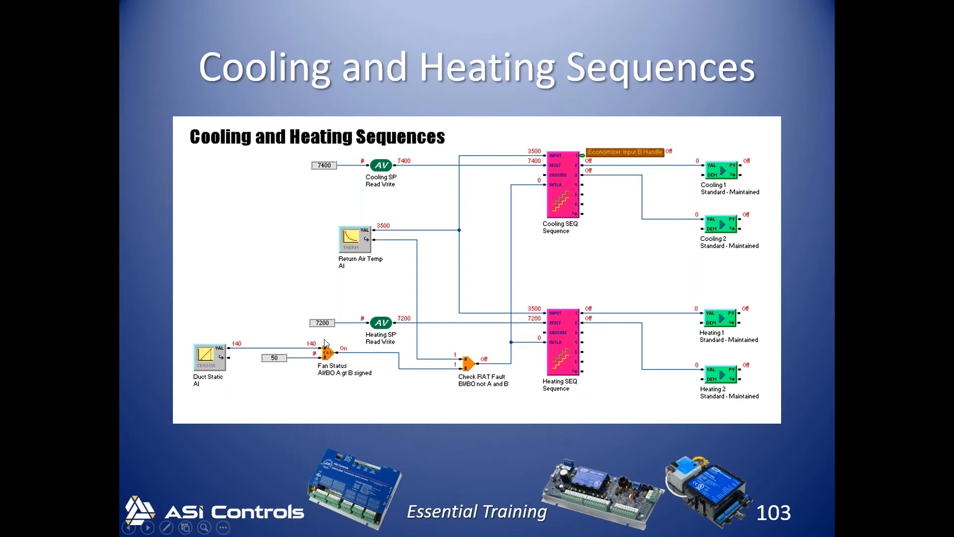
key("alt+Tab")
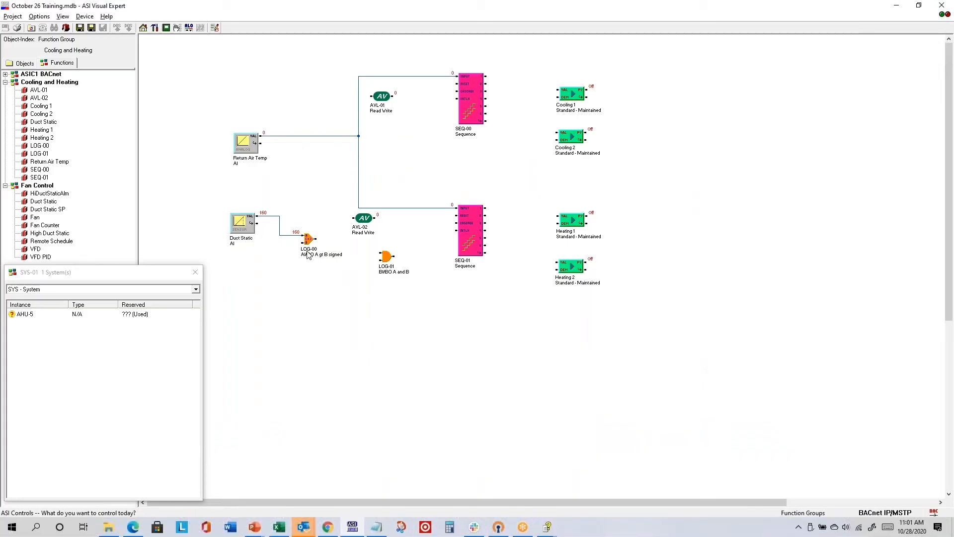
left_click_drag(303, 244, 313, 224)
type("5")
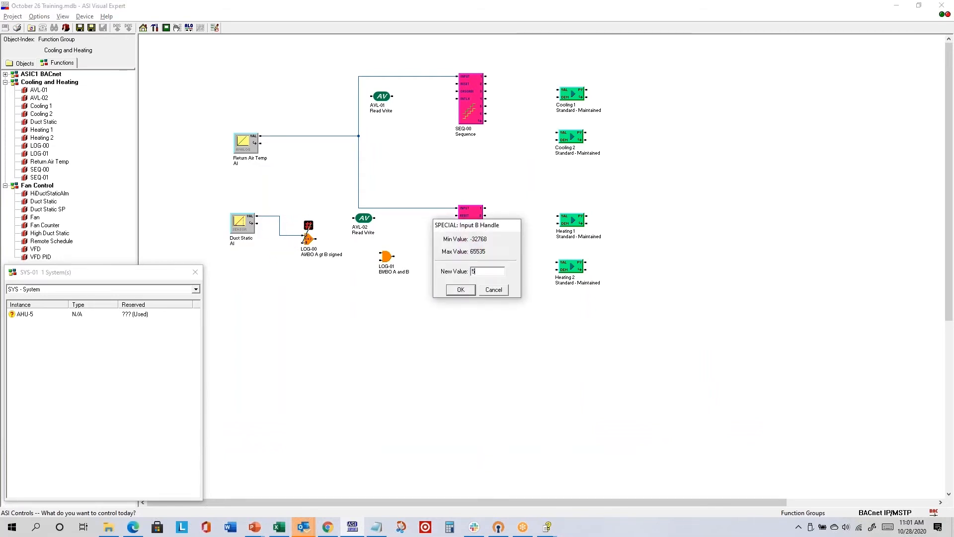
type("0")
key("Return")
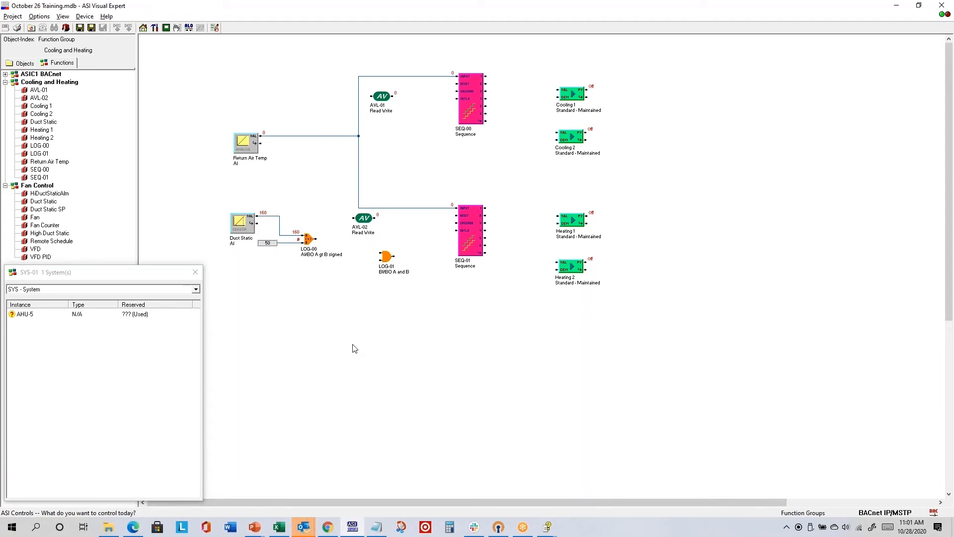
left_click(302, 243)
left_click(306, 227)
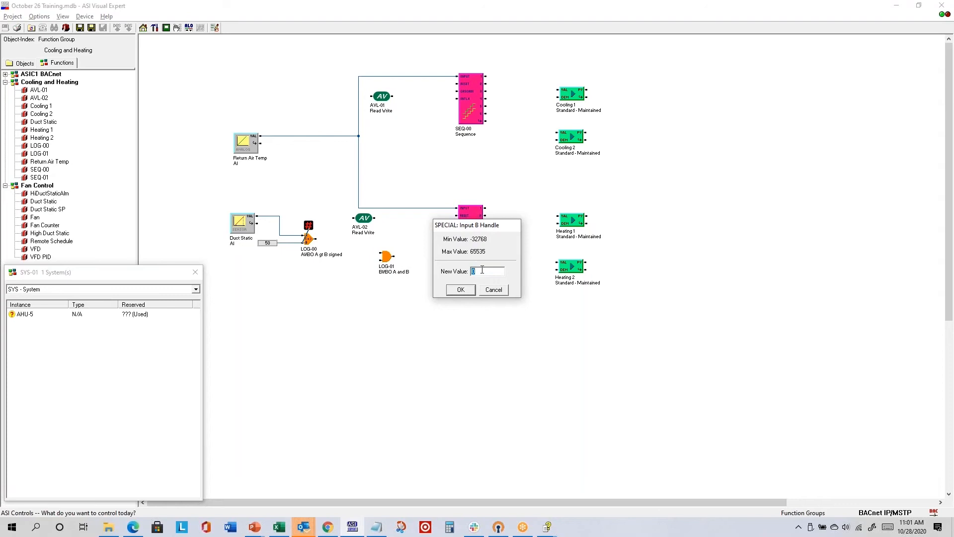
left_click(460, 291)
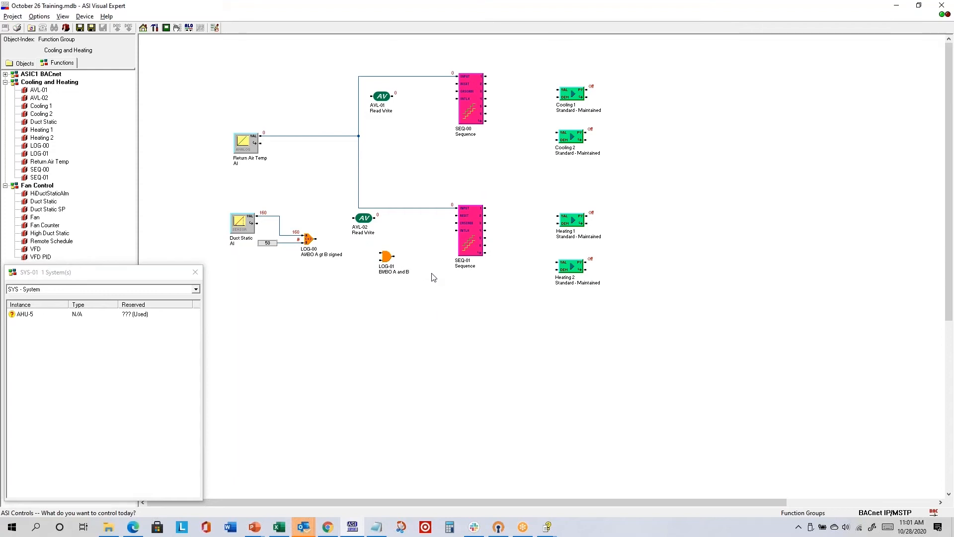
Rename logic object LOG-00 as Fan Status in its properties.
right_click(309, 241)
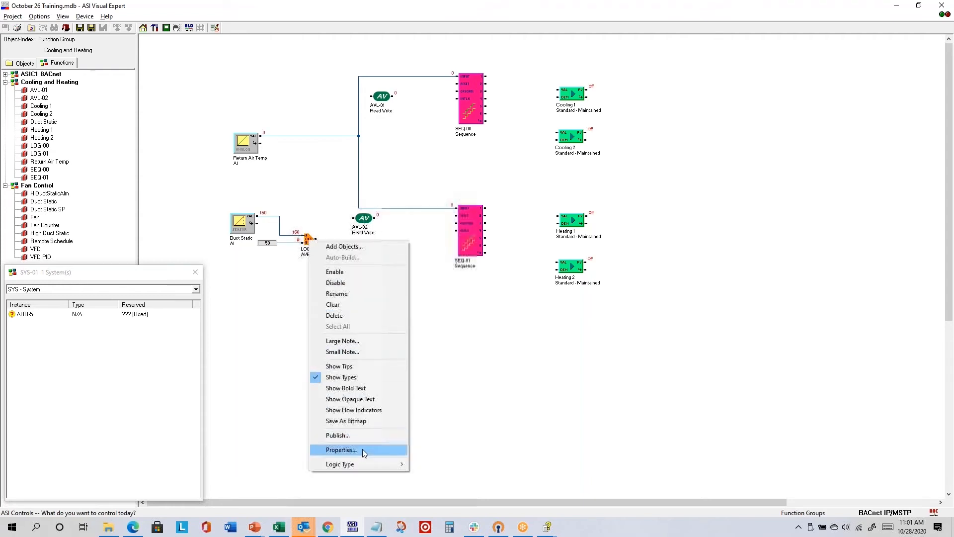
left_click(362, 449)
left_click(429, 150)
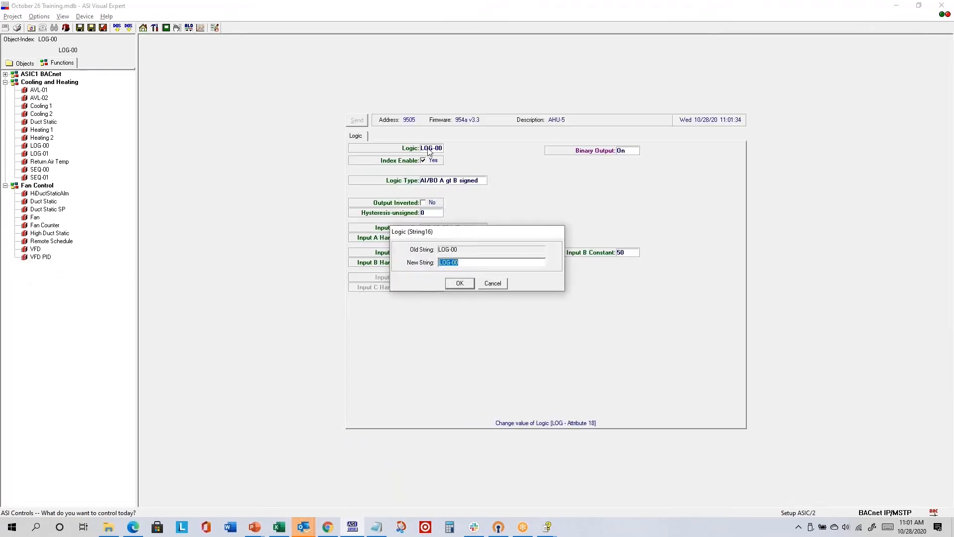
type("Fan")
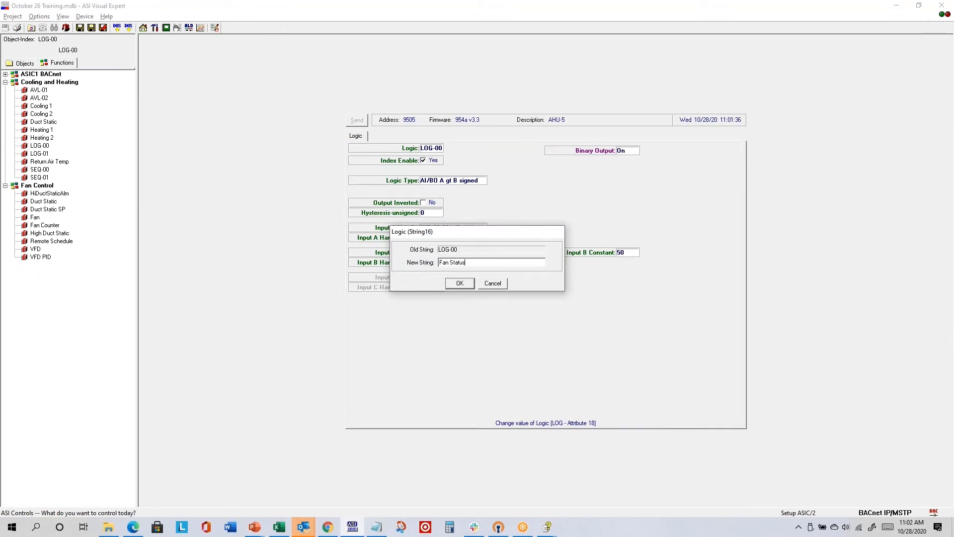
type(" Status")
key("Return")
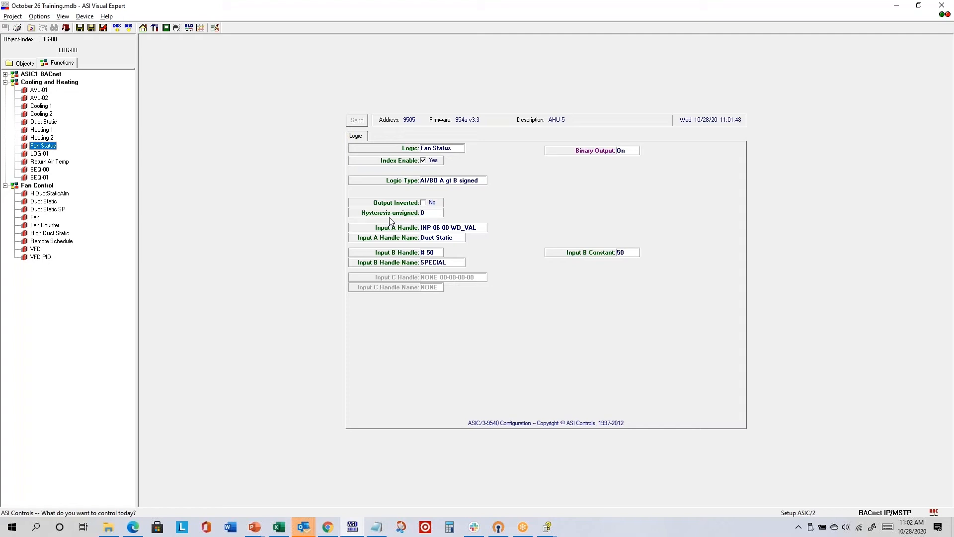
Review the Fan Control group's duct static setup and set Fan Status's unsigned hysteresis to 20.
left_click(51, 186)
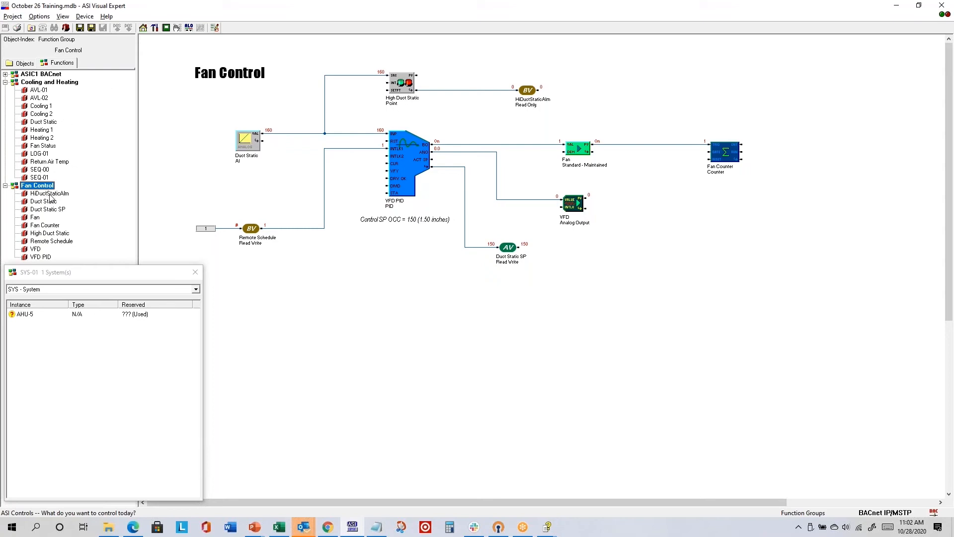
left_click(43, 146)
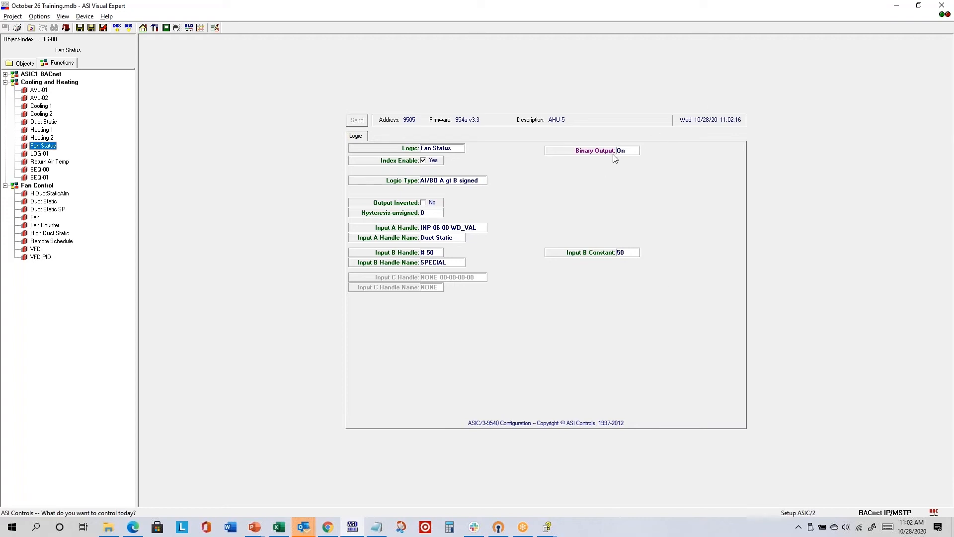
double_click(428, 214)
type("20")
key("Return")
In the Cooling and Heating group, move AVL-02 toward SEQ-01 and shift LOG-01 closer to Fan Status.
left_click(55, 84)
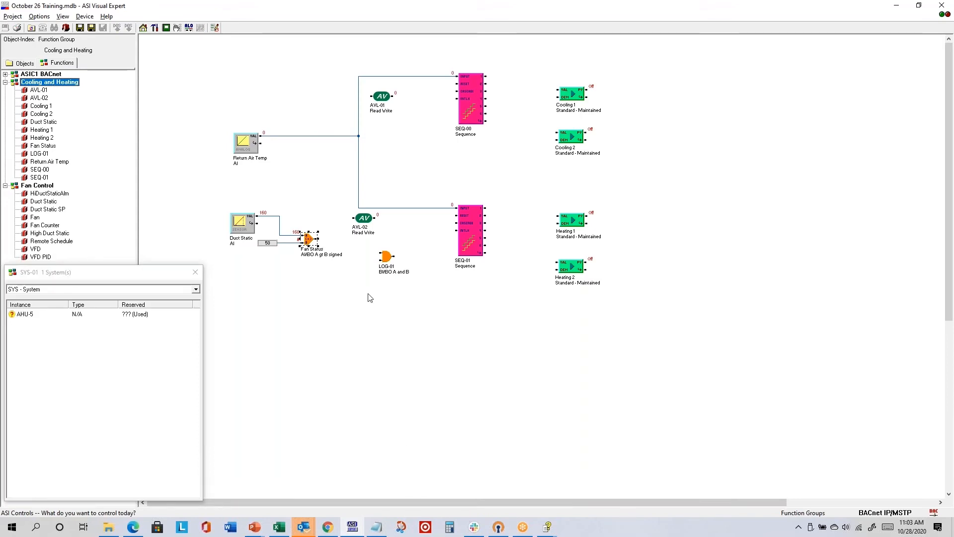
left_click(380, 219)
left_click_drag(382, 222, 398, 221)
left_click_drag(386, 257, 371, 260)
Check the reference slide and change LOG-01's logic type to BI/BO not A and B.
key("alt+Tab")
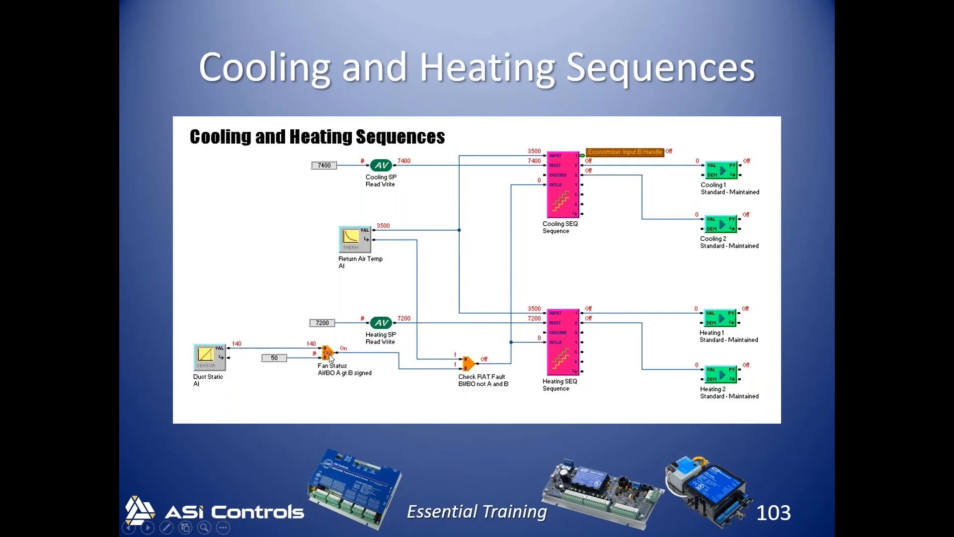
key("alt+Tab")
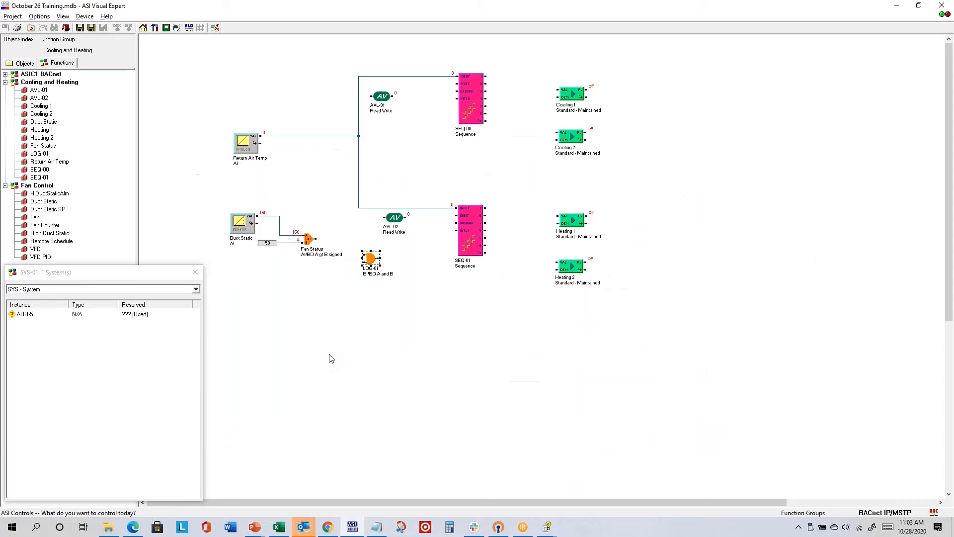
right_click(372, 259)
mouse_move(423, 481)
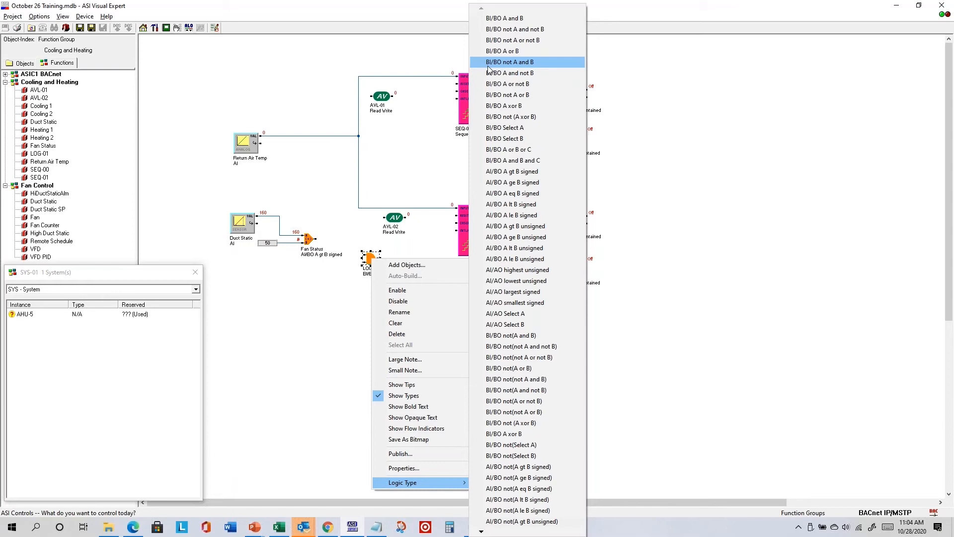
left_click(522, 69)
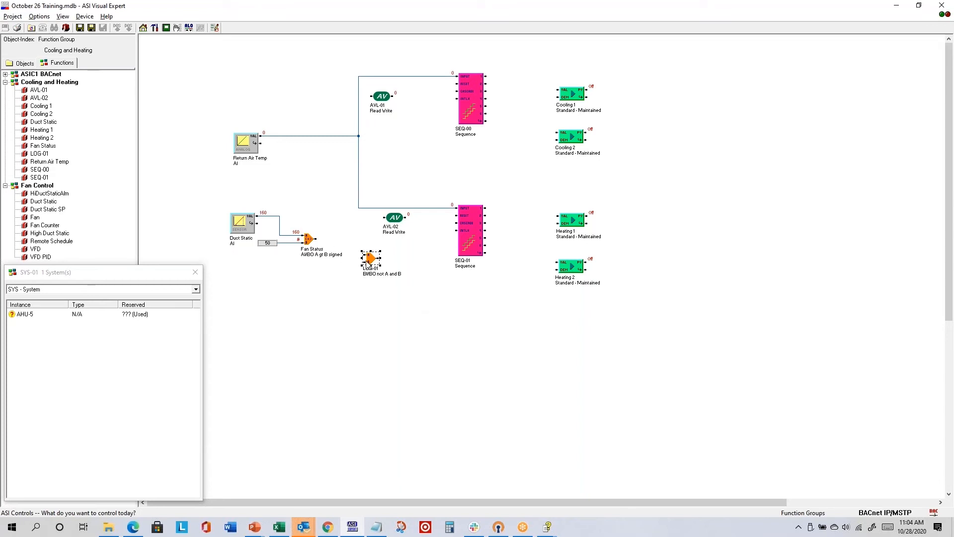
Wire Fan Status's output to input B of LOG-01, and shift Duct Static, its constant and Fan Status slightly away from LOG-01.
left_click_drag(365, 263, 316, 239)
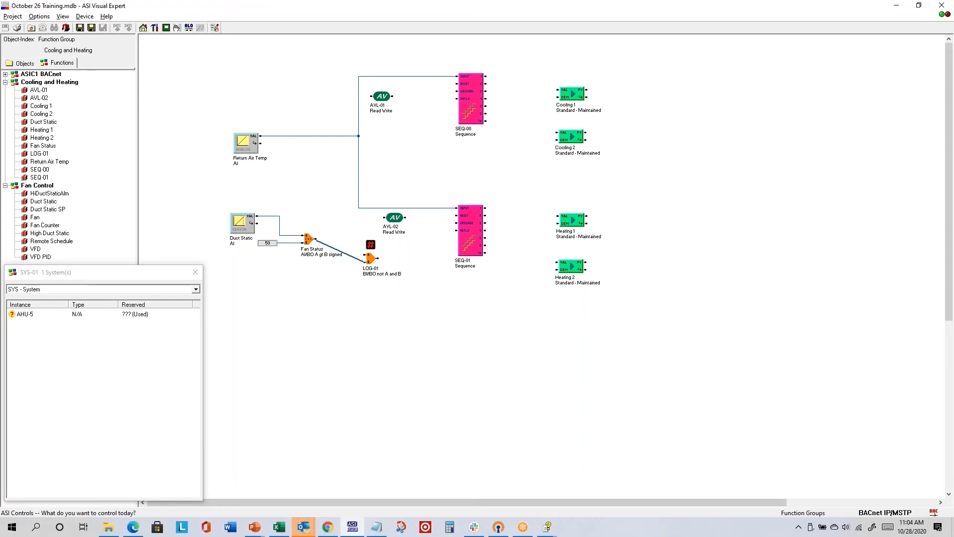
left_click_drag(219, 202, 350, 281)
left_click_drag(312, 256, 300, 267)
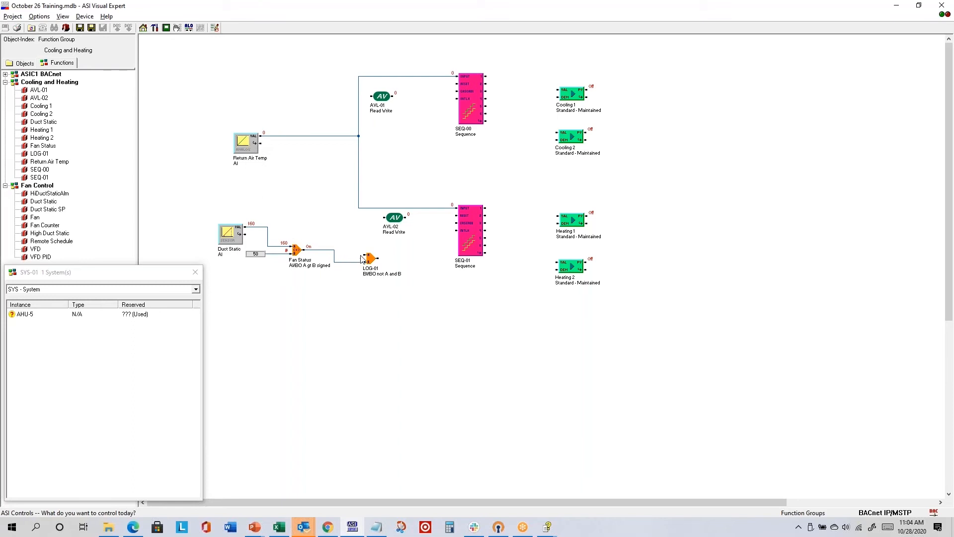
Wire Return Air Temp's Fault Status to input A of LOG-01 and move LOG-01 up to untangle the wires.
mouse_move(366, 258)
left_mouse_down()
mouse_move(340, 219)
mouse_move(261, 144)
left_mouse_up()
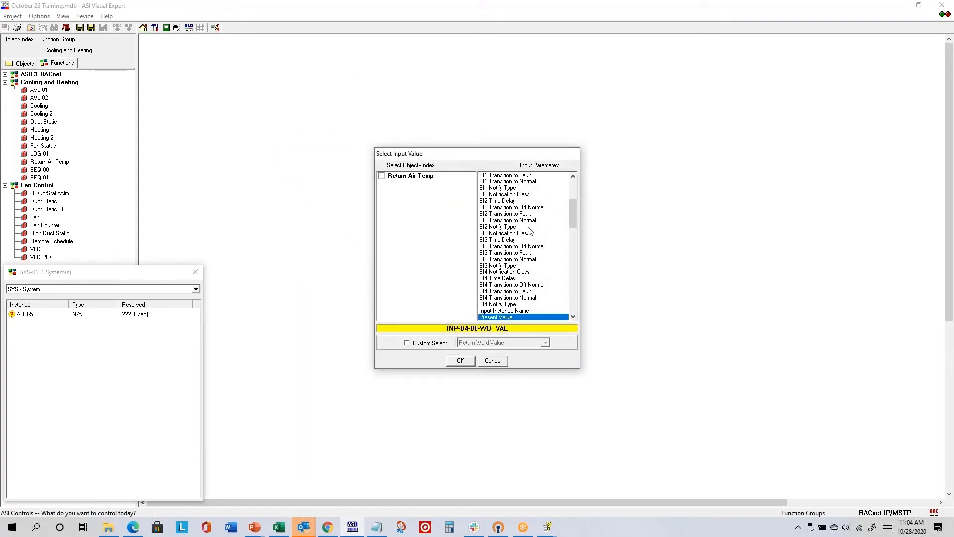
scroll(573, 273, "down", 7)
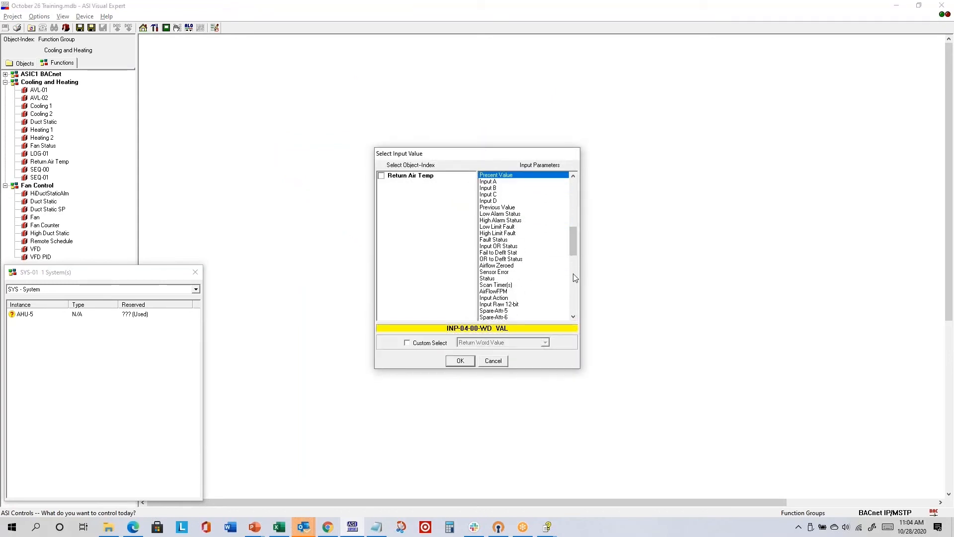
left_click(499, 241)
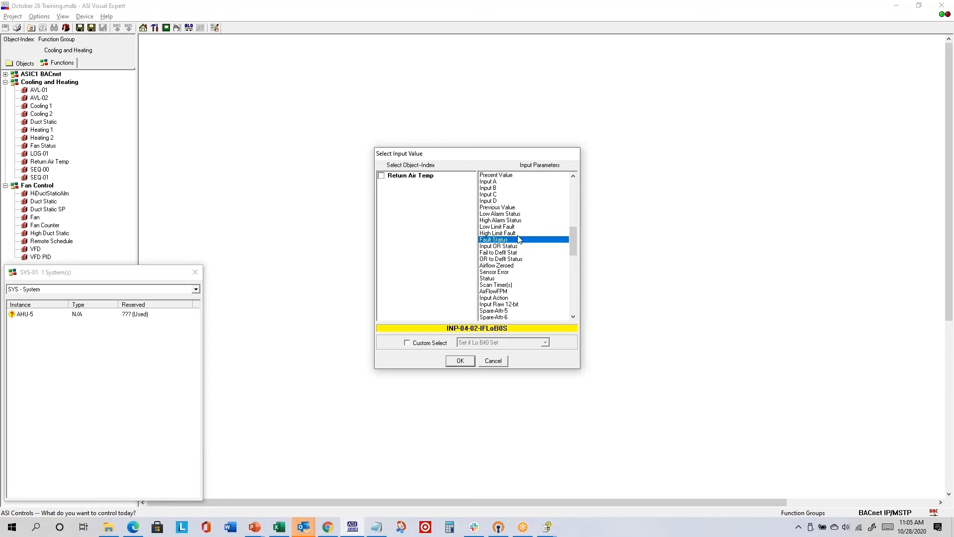
left_click(468, 362)
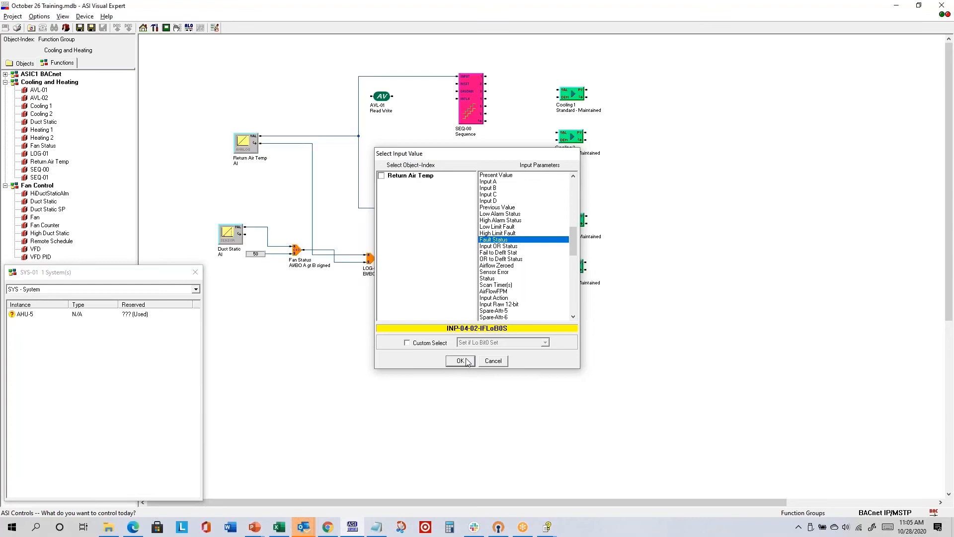
left_click(468, 362)
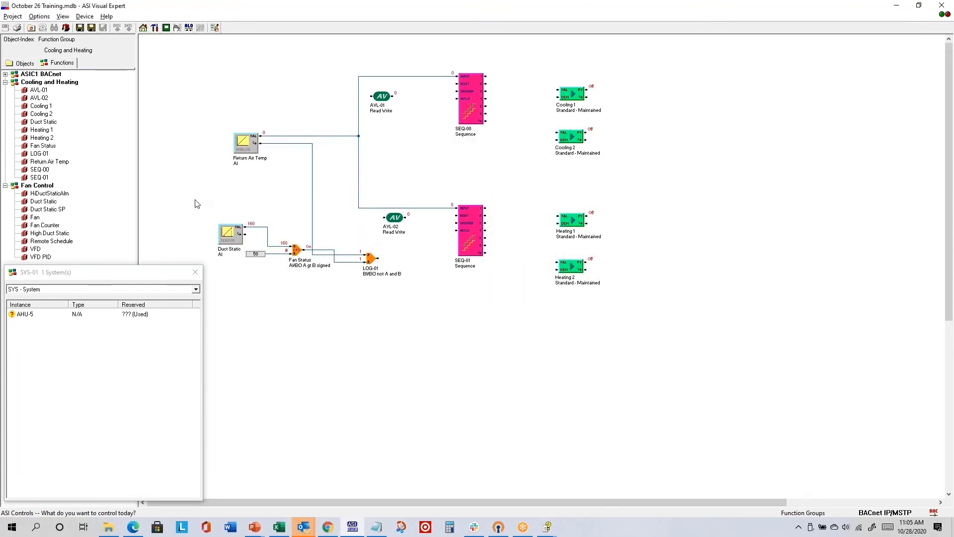
left_click_drag(369, 258, 365, 233)
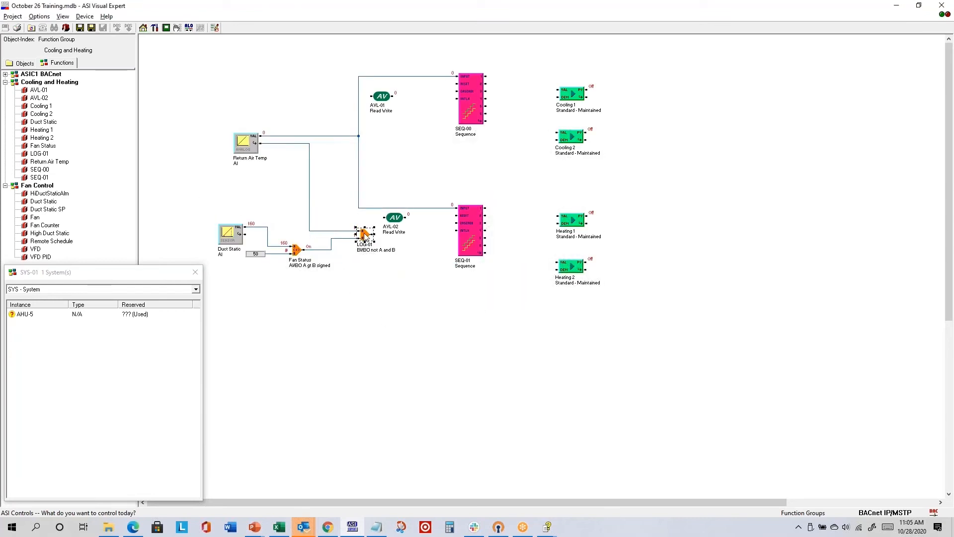
left_click(362, 272)
Check the reference slide for the second logic object's name and rename LOG-01 as Check RAT Fault.
key("alt+Tab")
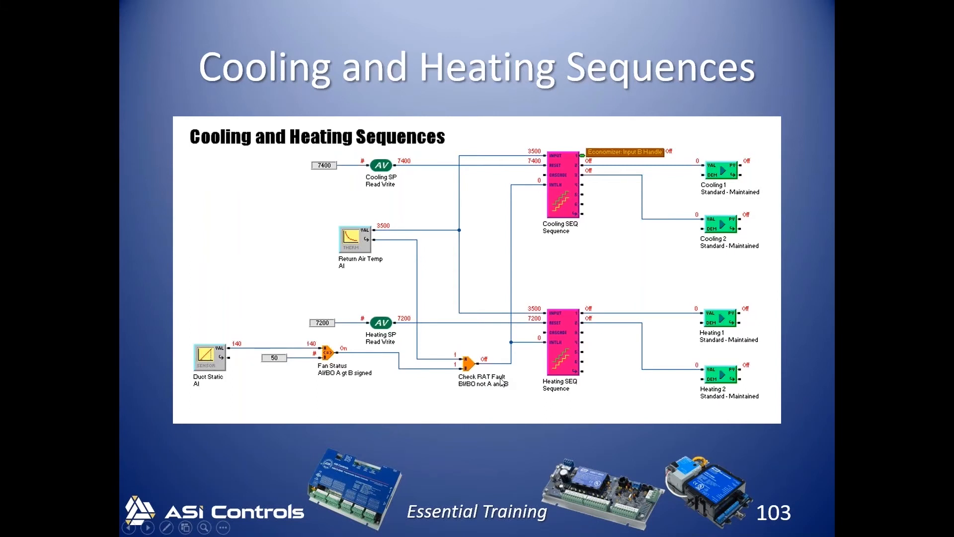
key("alt+Tab")
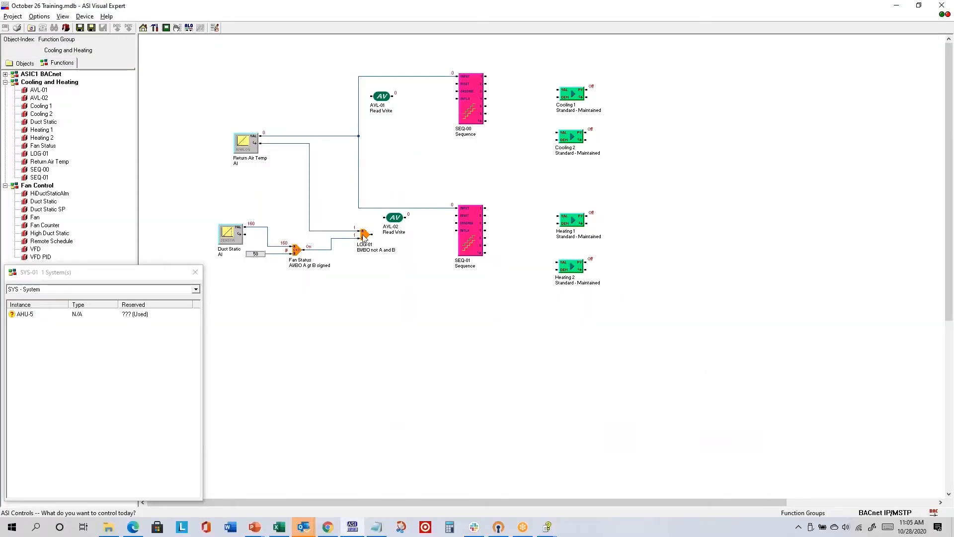
right_click(364, 235)
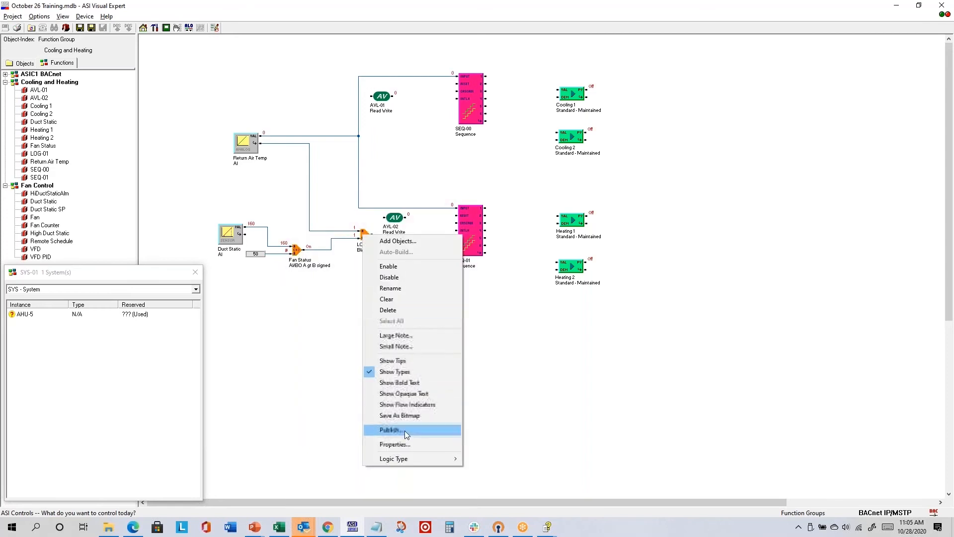
left_click(406, 443)
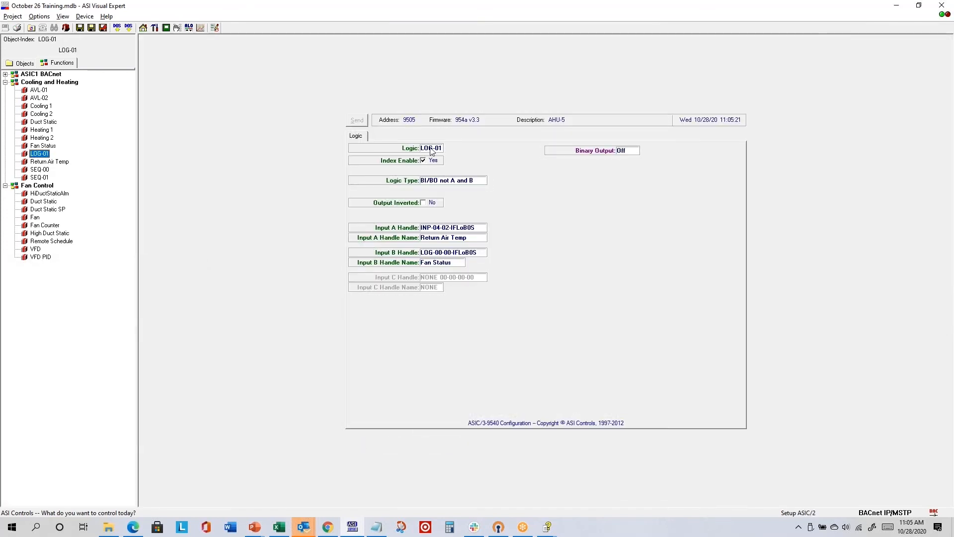
left_click(49, 82)
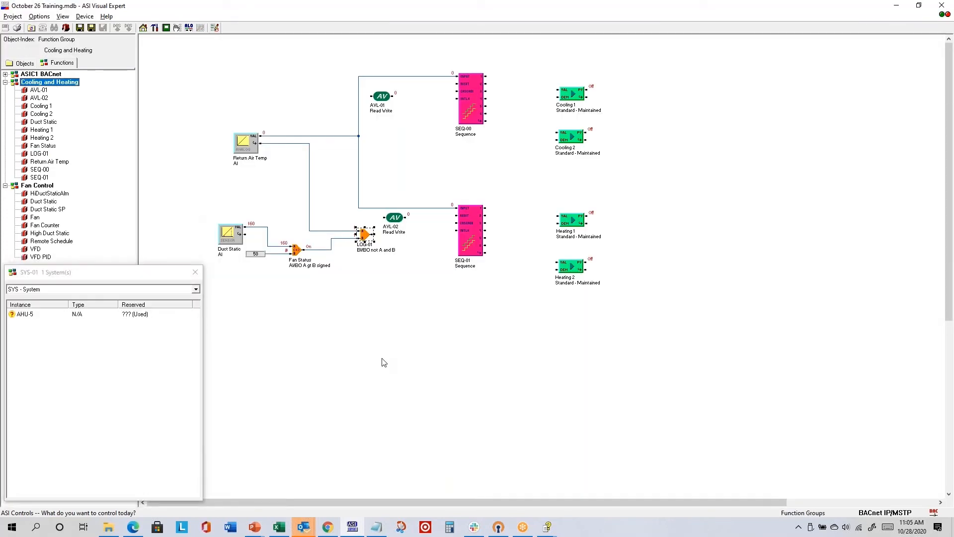
right_click(364, 234)
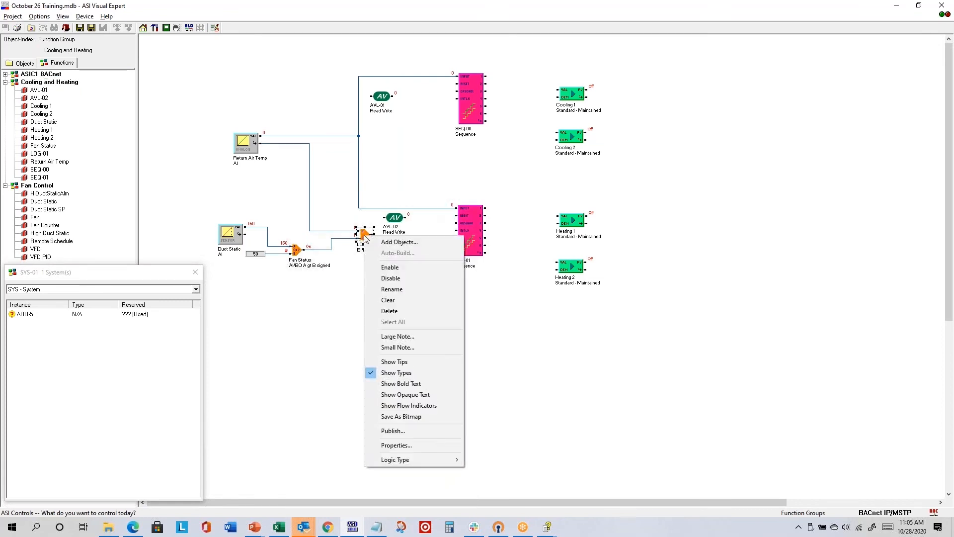
left_click(388, 289)
type("Chec")
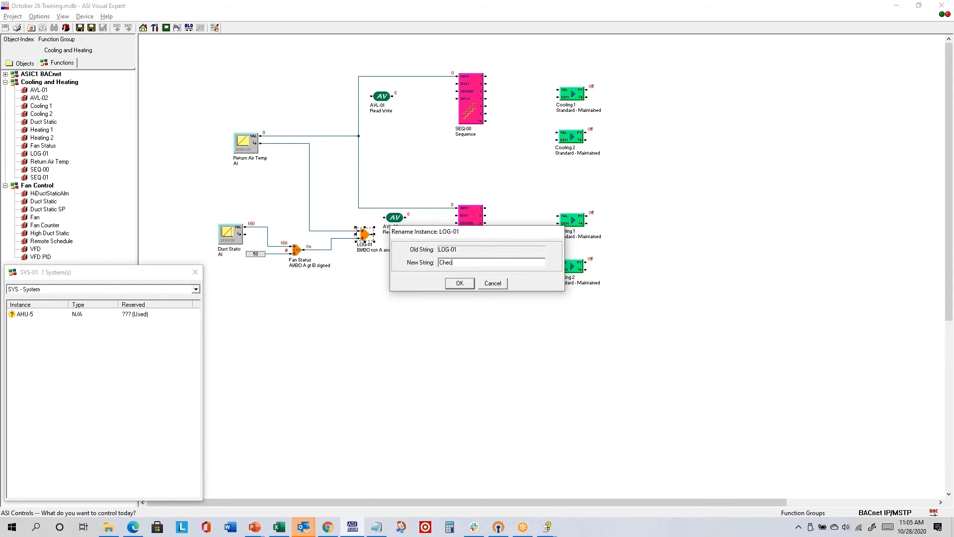
type("k RAT Fault")
key("Return")
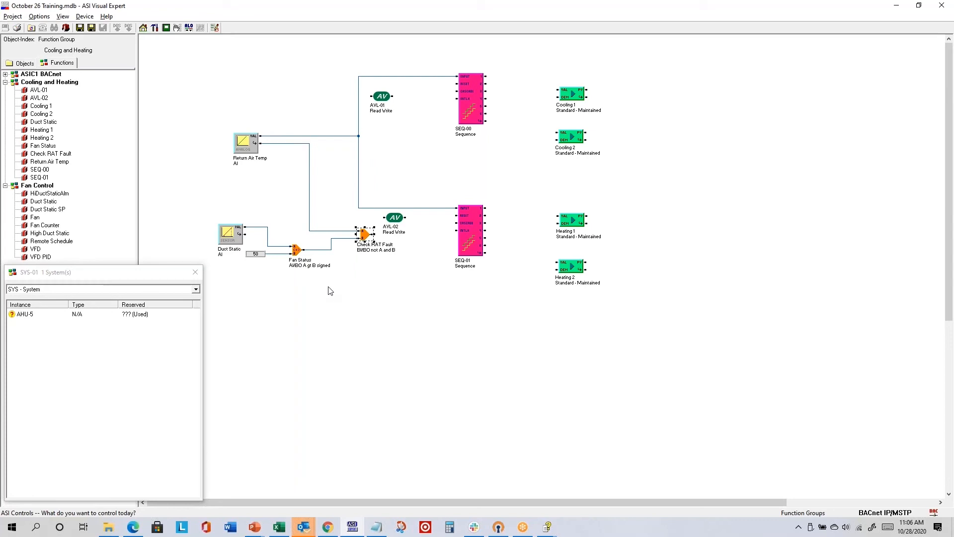
Wire Check RAT Fault's output to the interlock inputs of SEQ-00 and SEQ-01.
left_click(375, 282)
left_click_drag(371, 233, 456, 98)
left_click_drag(371, 234, 456, 230)
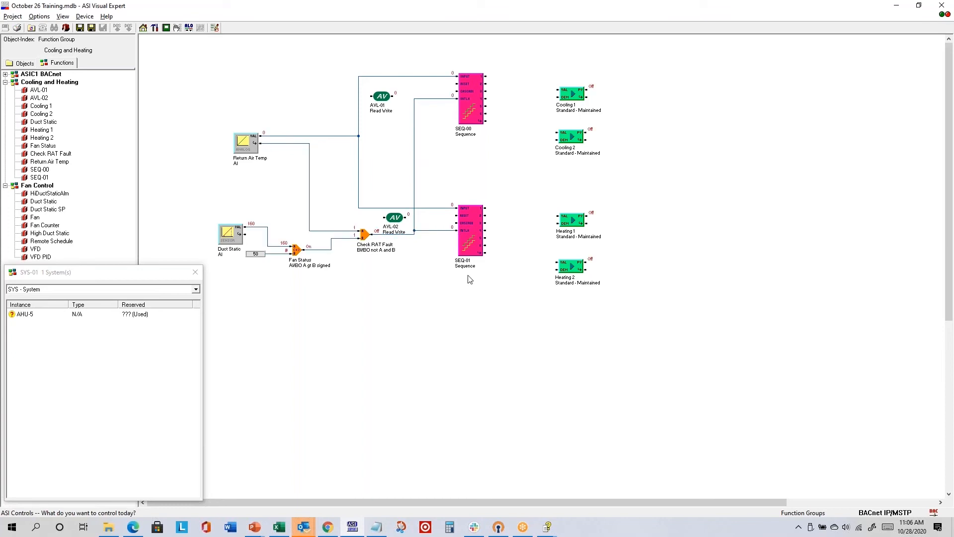
Nudge SEQ-01 down to straighten its interlock wire and move AVL-02 above the Return Air Temp wire.
left_click_drag(397, 220, 399, 218)
left_click_drag(472, 217, 475, 216)
key("Down")
key("Down")
key("Down")
key("Down")
key("Down")
key("Down")
key("Down")
key("Down")
key("Down")
key("Down")
key("Down")
key("Down")
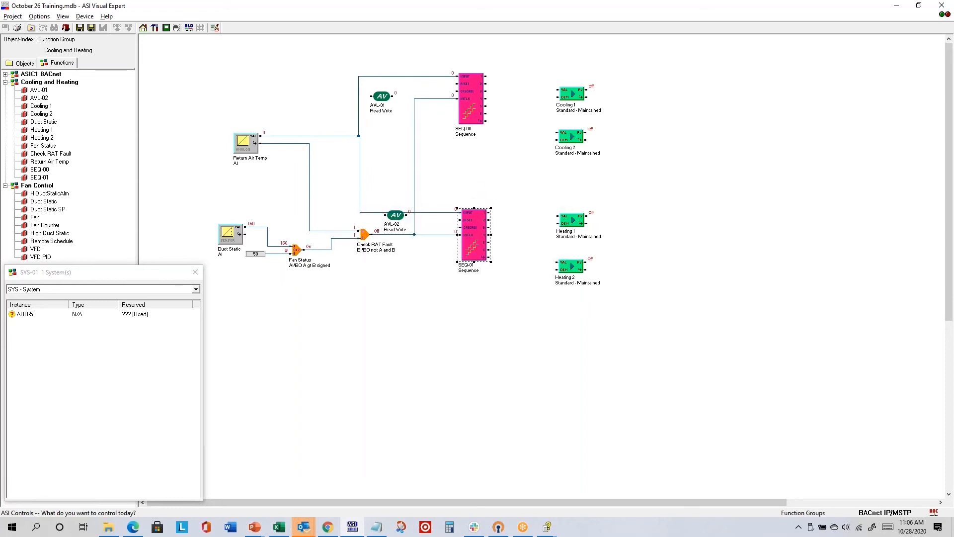
left_click_drag(396, 219, 391, 198)
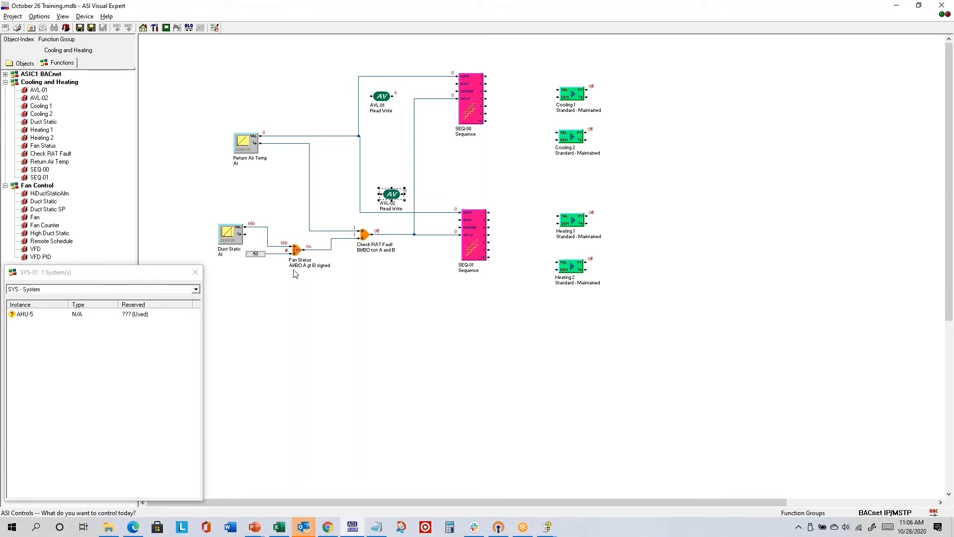
Review Fan Status's hysteresis and input settings, and check the reference slide for the setpoint connections.
right_click(298, 251)
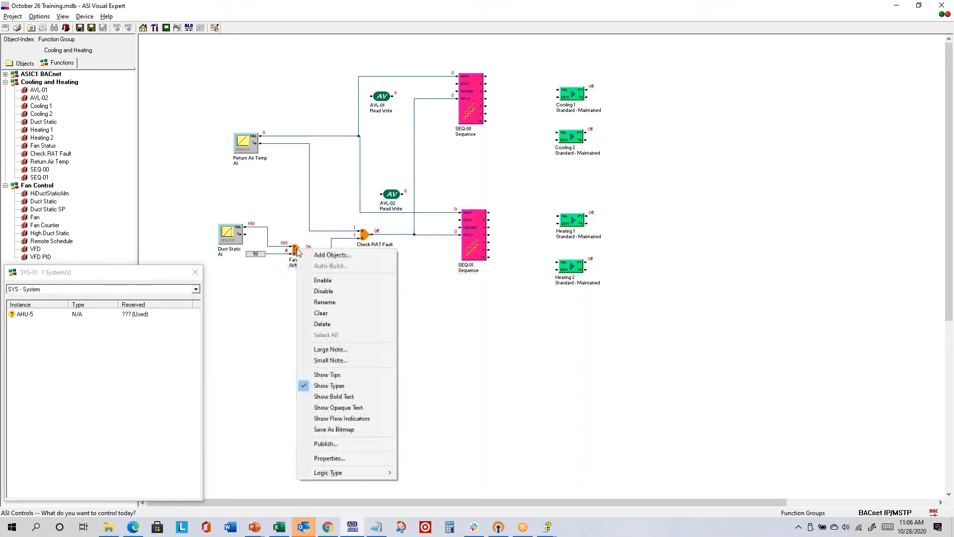
left_click(349, 458)
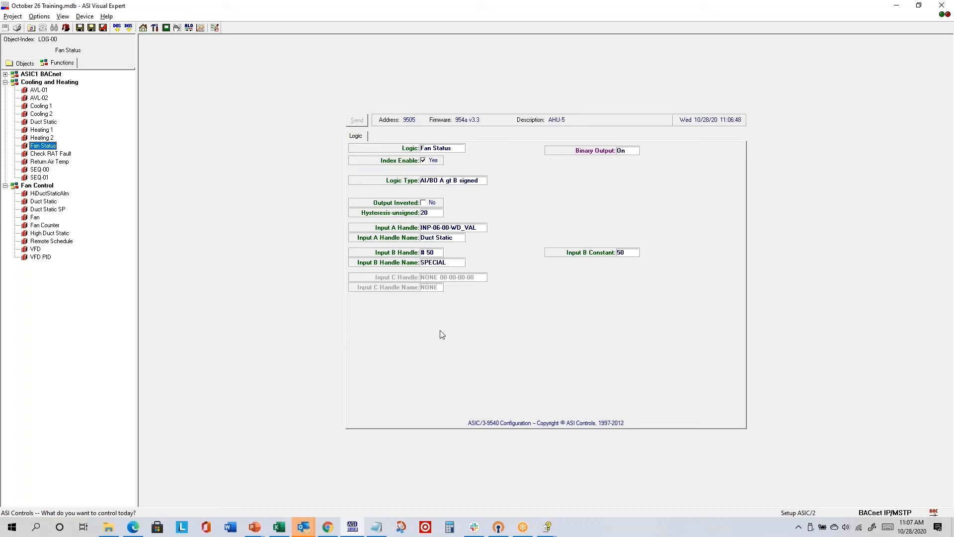
left_click(46, 84)
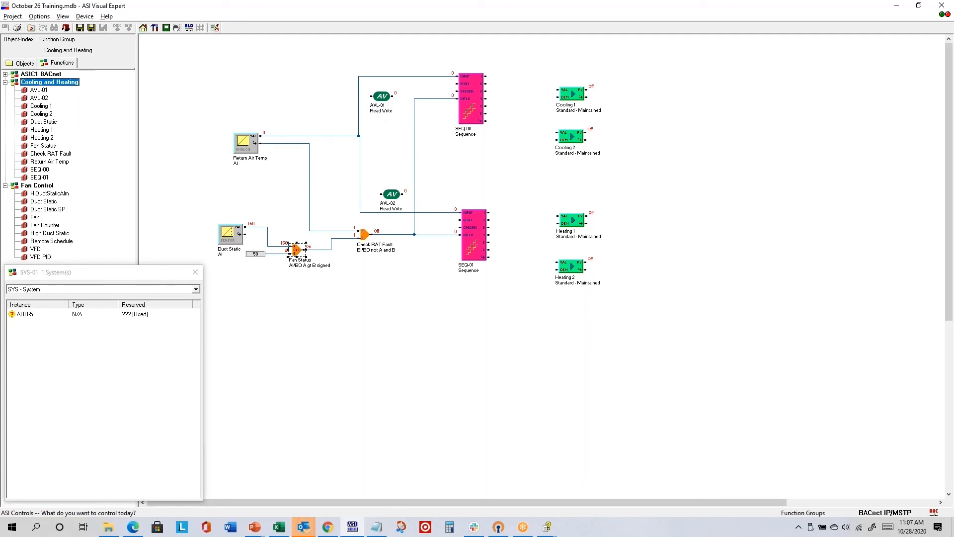
key("alt+Tab")
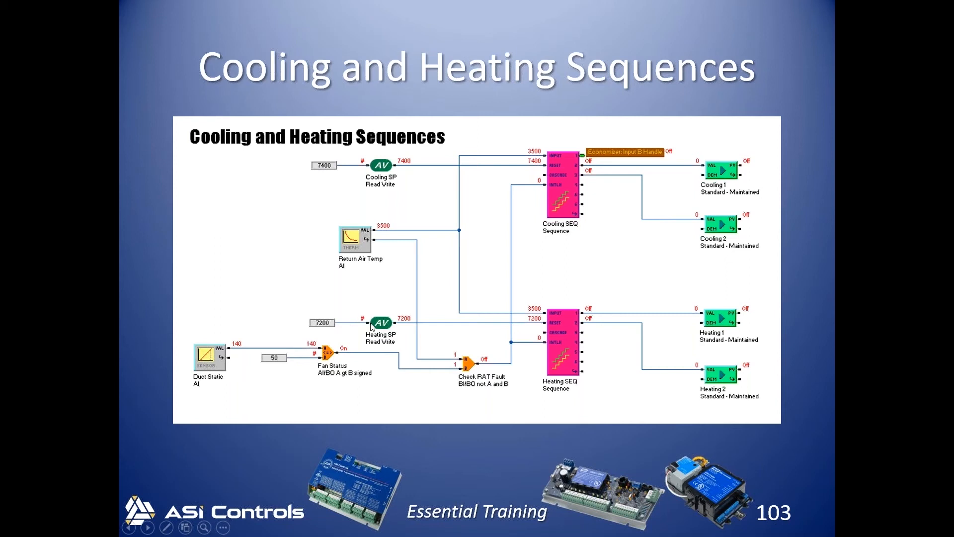
key("alt+Tab")
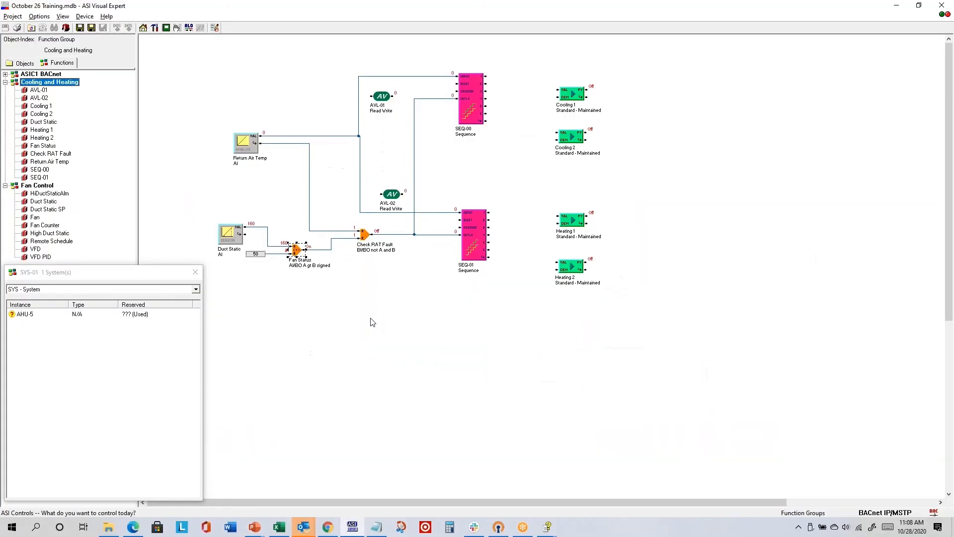
Assign a constant input of 7400 to AVL-01 and a constant input of 7200 to AVL-02.
mouse_move(372, 98)
left_mouse_down()
mouse_move(335, 97)
mouse_move(381, 83)
left_mouse_up()
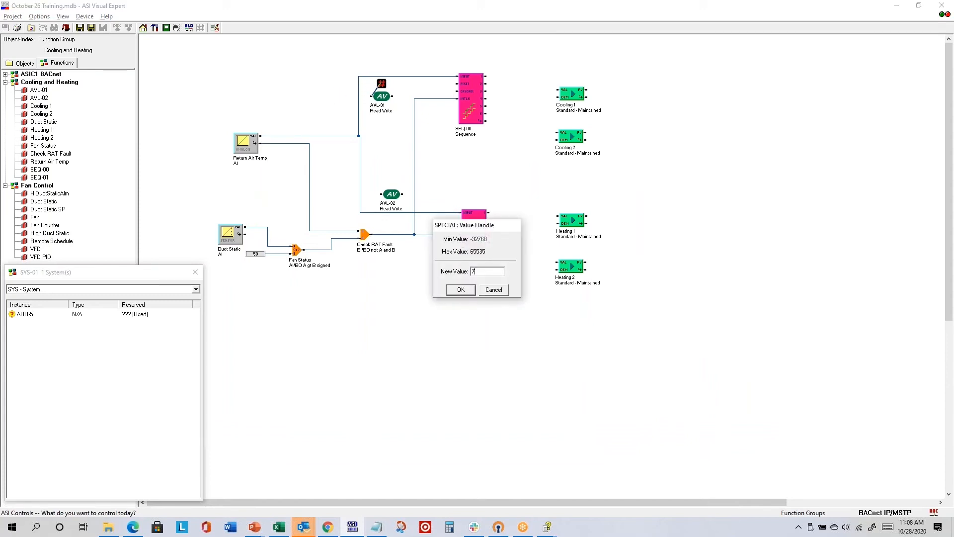
type("7400")
key("Return")
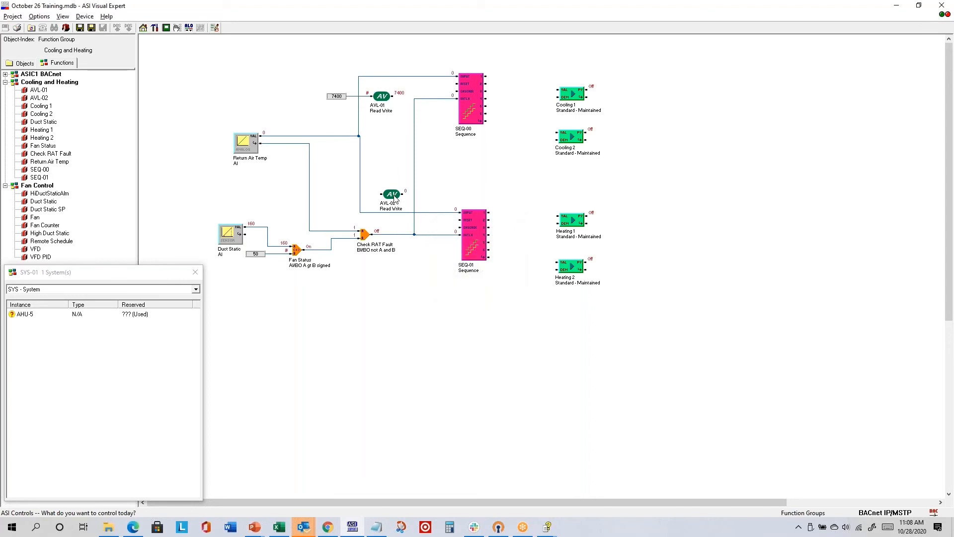
left_click_drag(381, 195, 392, 184)
type("7200")
key("Return")
Open AVL-01's properties and rename the analog value as Cooling SP.
right_click(381, 99)
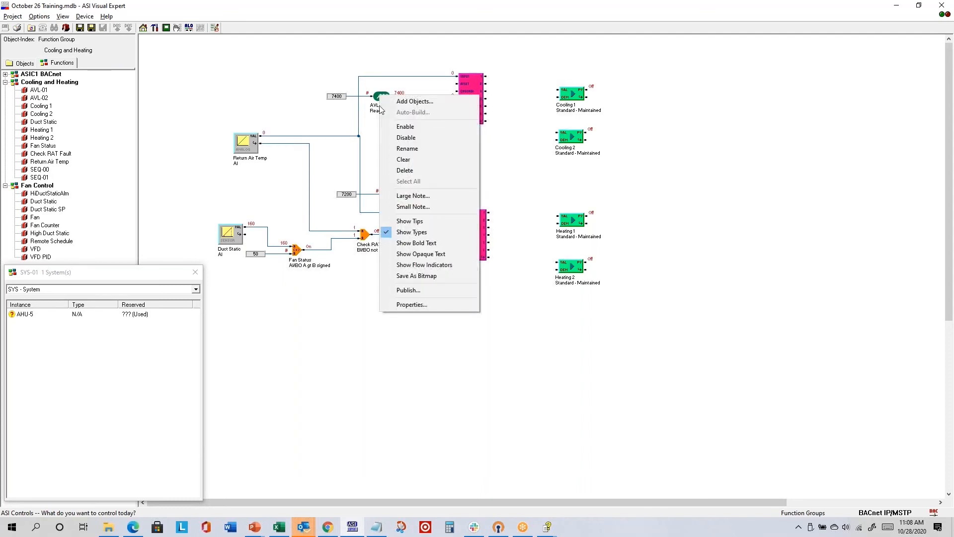
left_click(427, 307)
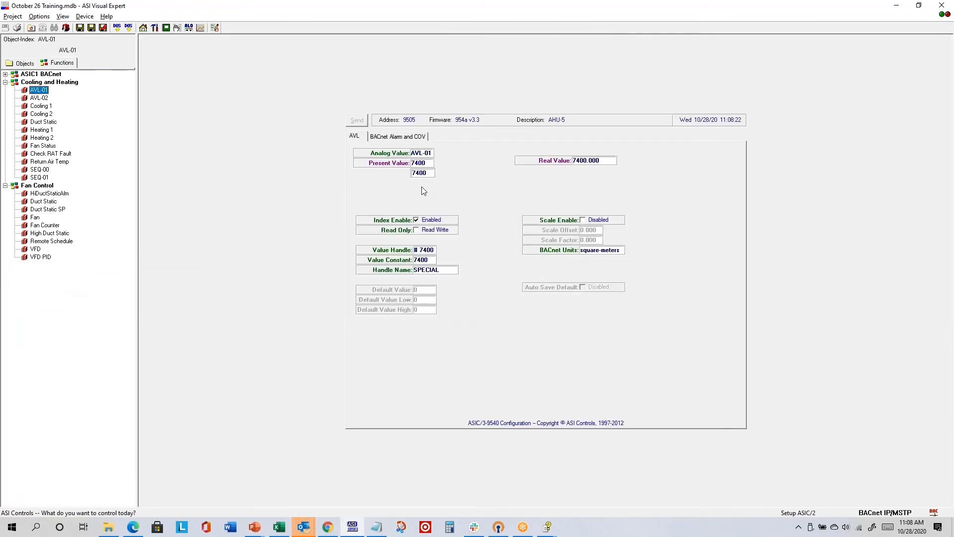
double_click(423, 155)
type("Cooling SP")
key("Return")
Enable scaling for Cooling SP and set its scale factor to 0.01.
left_click(584, 220)
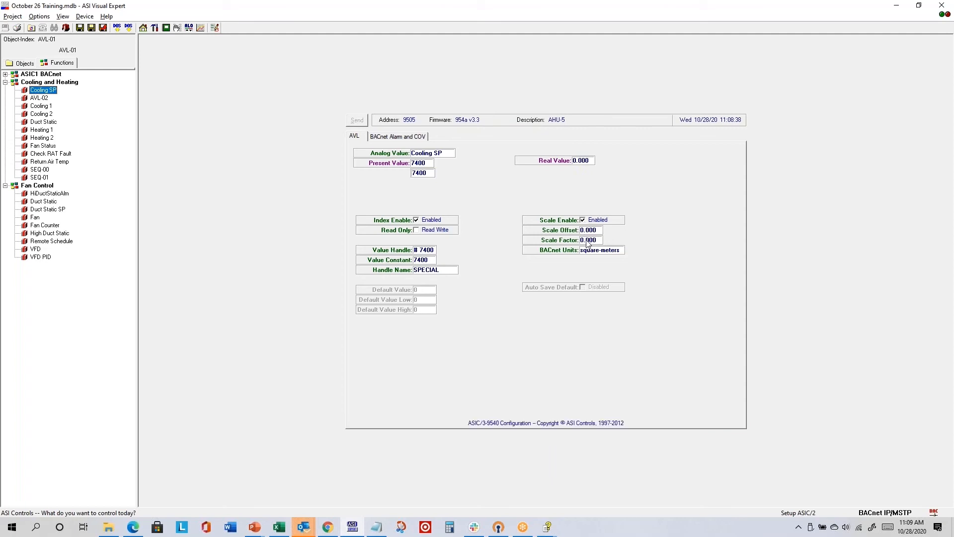
left_click(587, 240)
type("0.01")
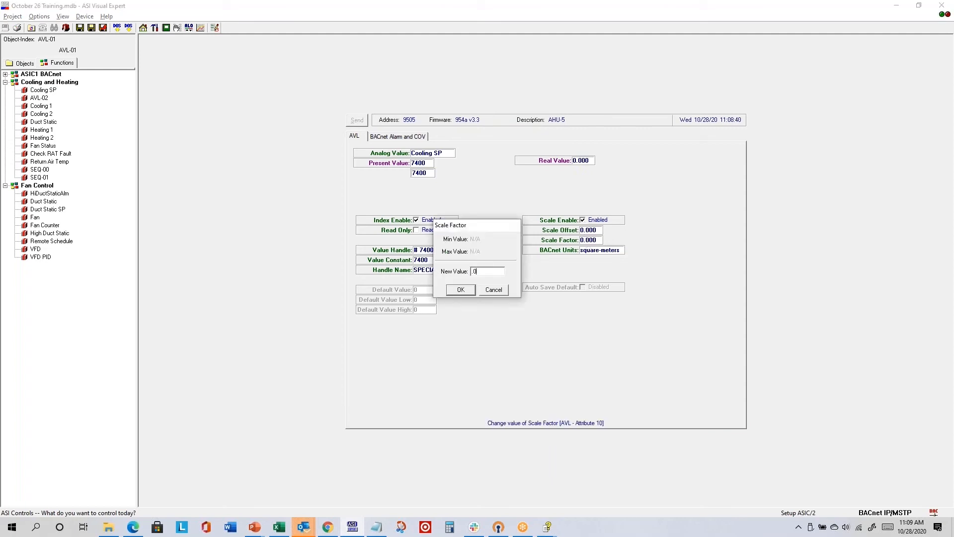
key("Return")
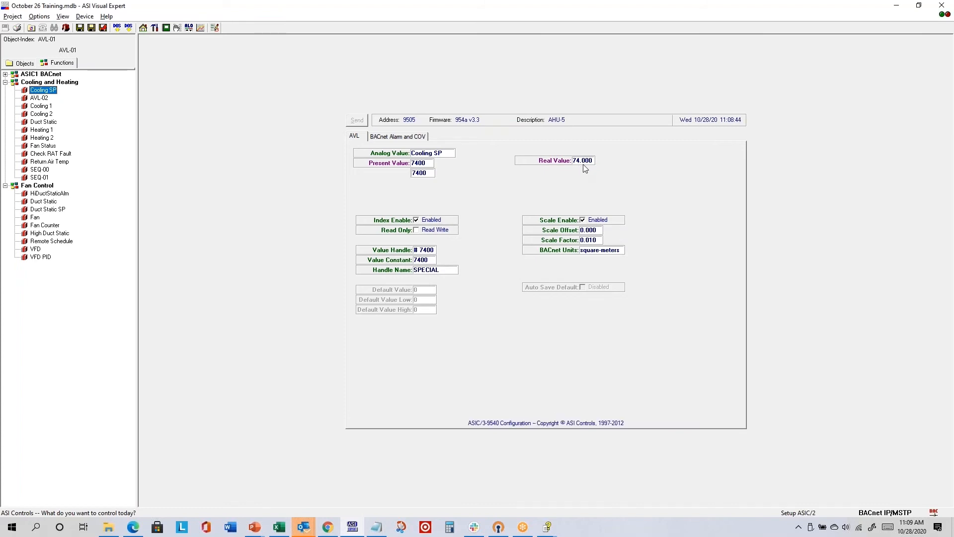
Set Cooling SP's BACnet units to degrees-fahrenheit.
double_click(595, 253)
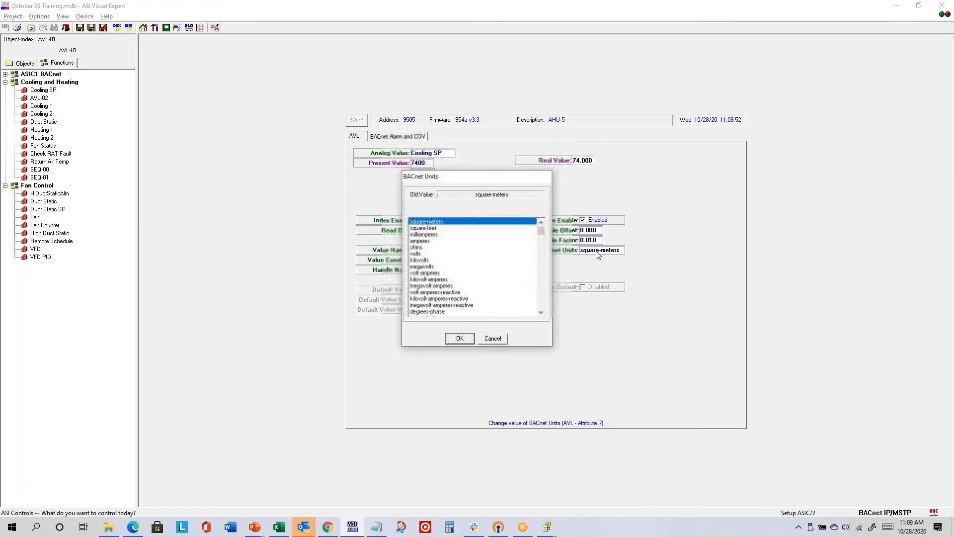
left_click(423, 230)
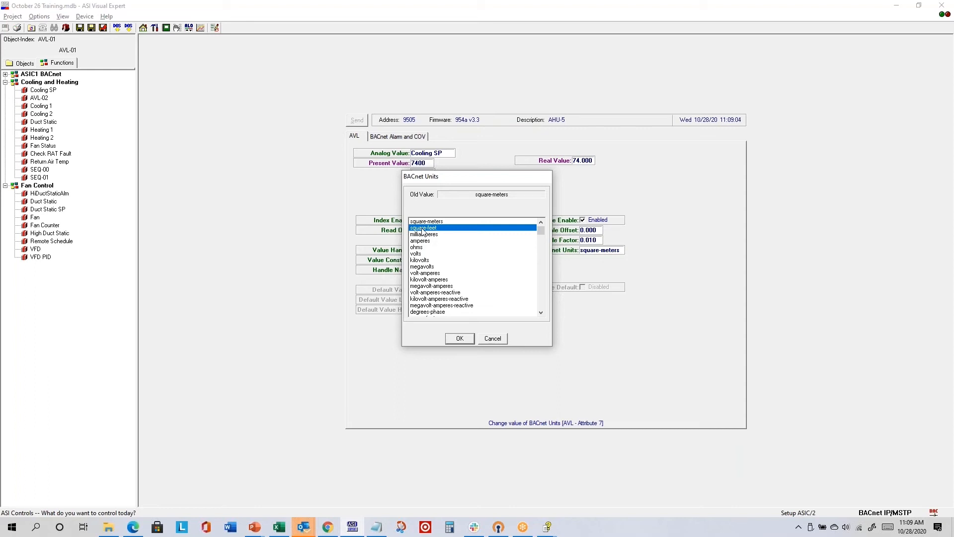
key("Page_Down")
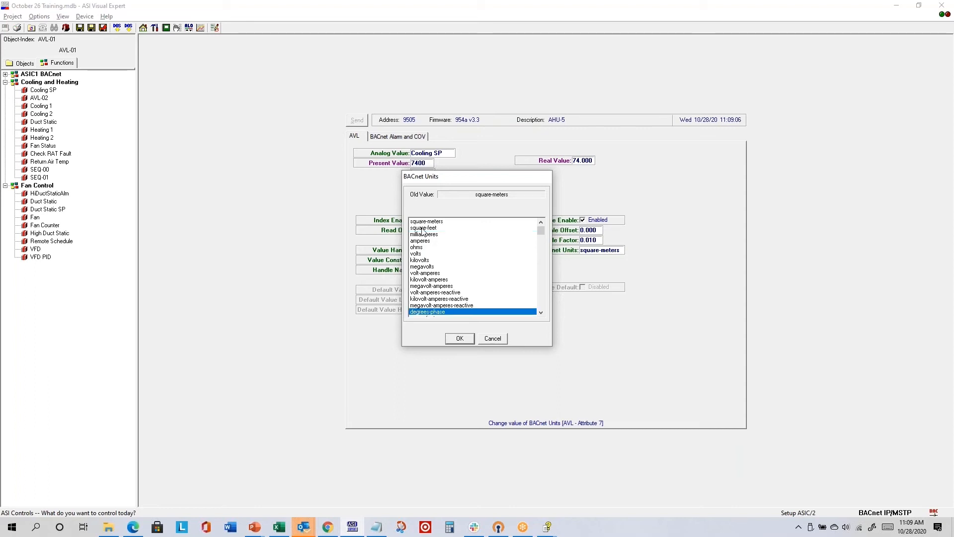
key("Page_Down")
key("Page_Down")
key("Page_Down")
key("Page_Down")
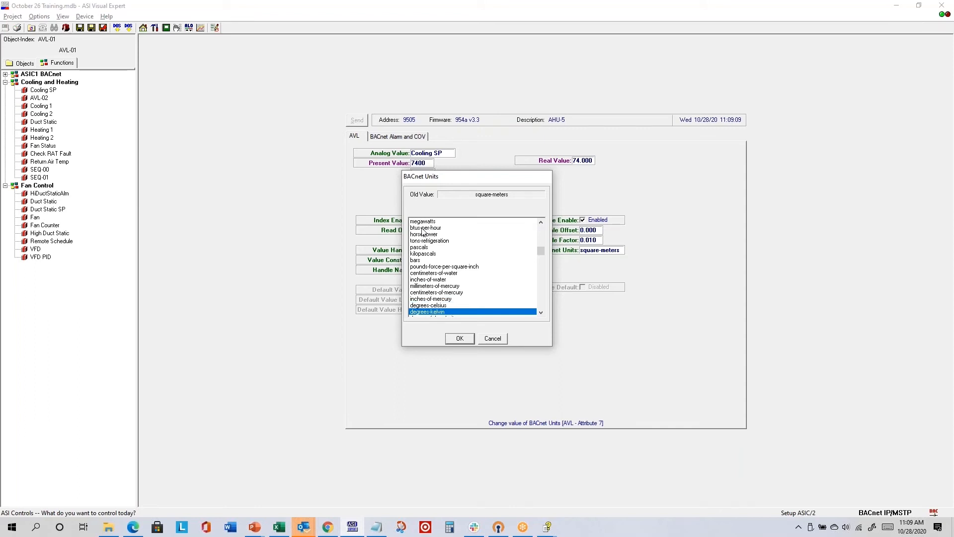
key("Down")
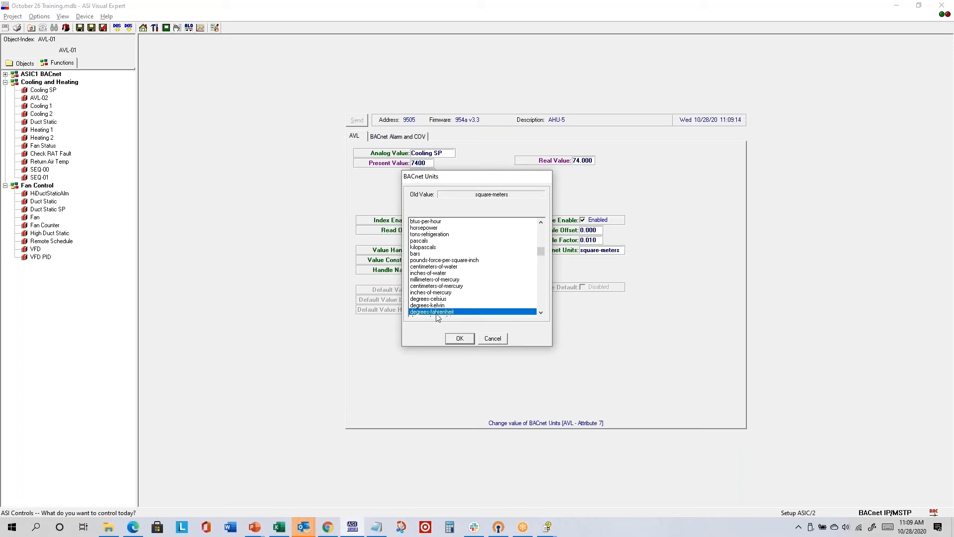
left_click(462, 341)
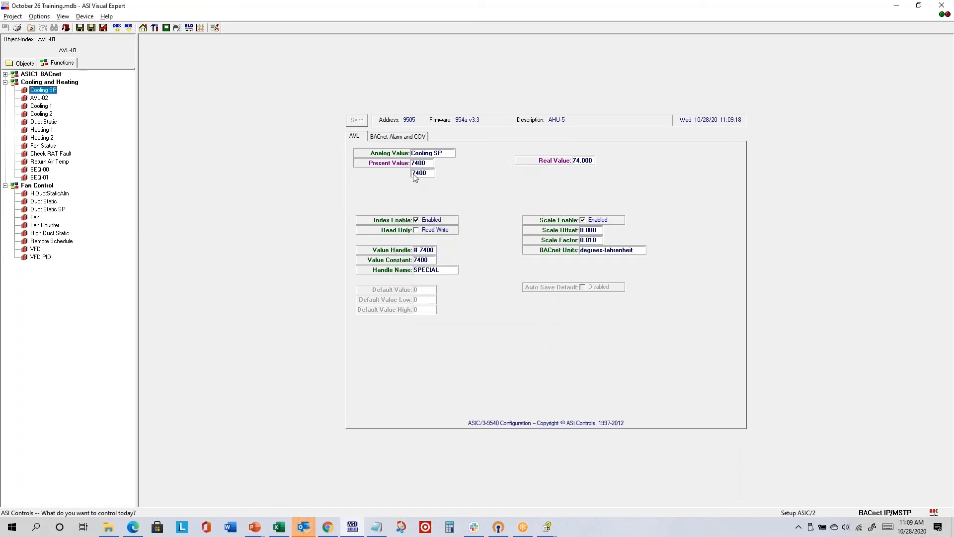
Set Cooling SP's Notify COV Increment to 0.1 in its BACnet alarm and COV settings.
left_click(406, 141)
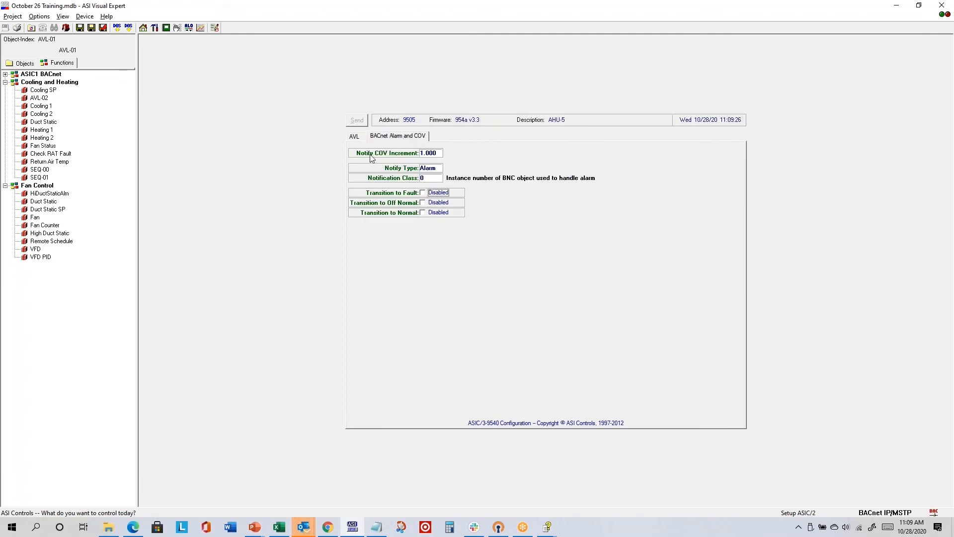
double_click(430, 153)
type("0.1")
key("Return")
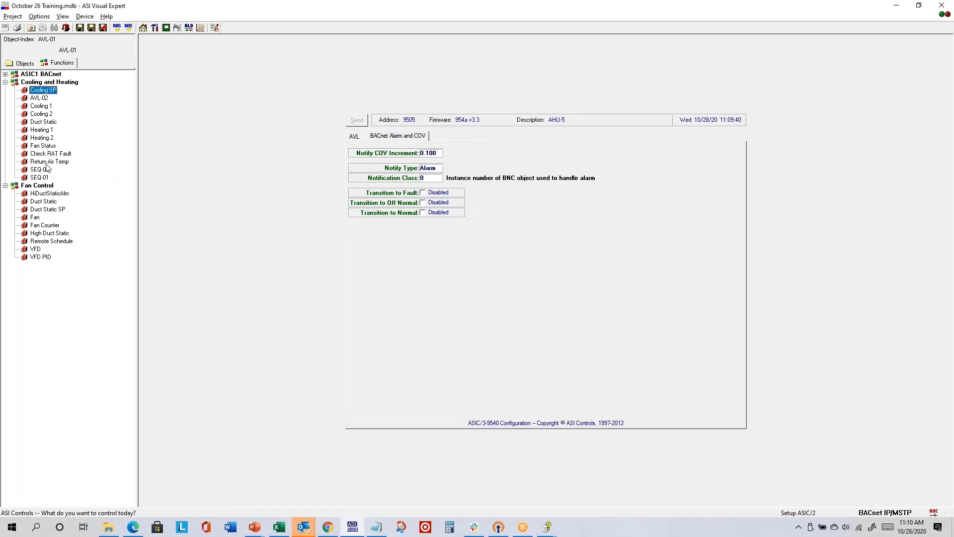
Return to the Cooling and Heating function group and open AVL-02's properties.
left_click(48, 82)
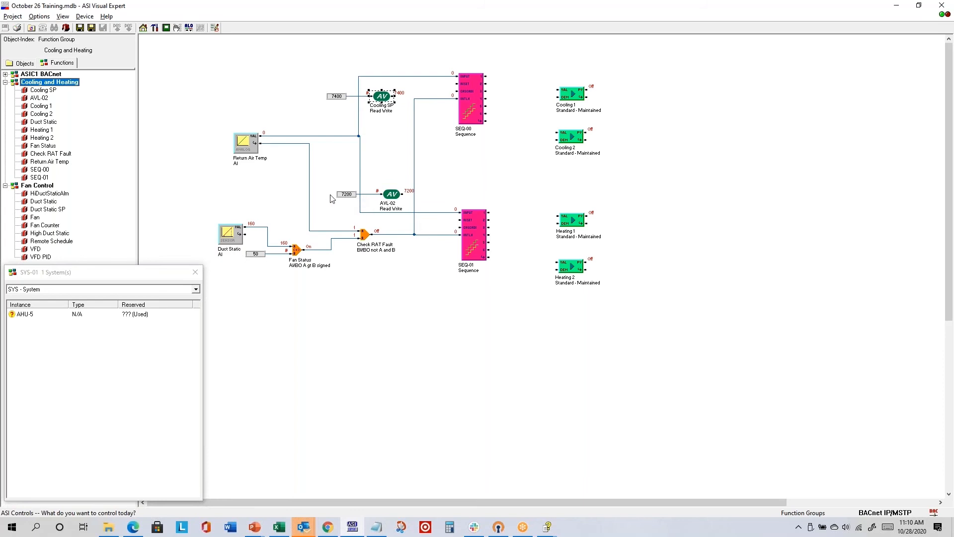
right_click(392, 196)
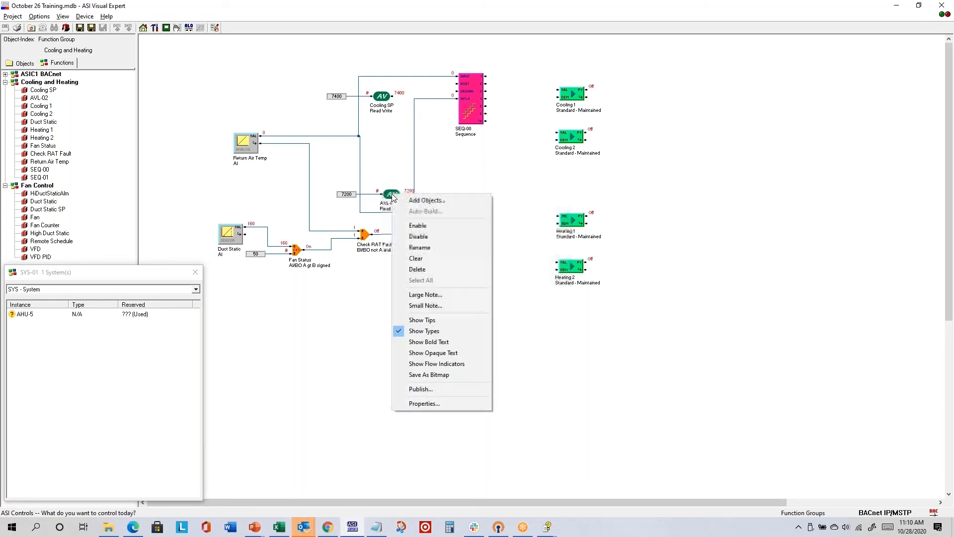
left_click(441, 404)
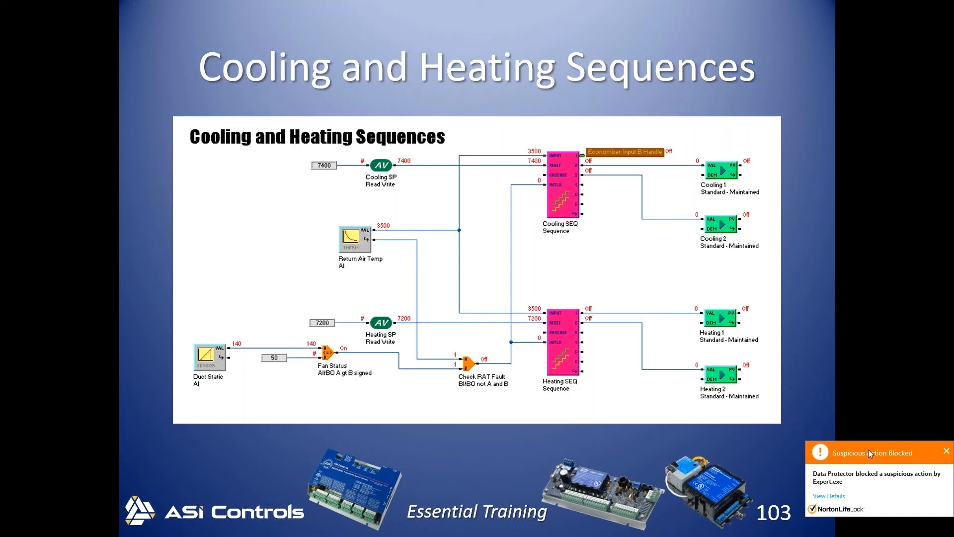
Dismiss the Norton security alert and open the October 26 Training BACnet project from the project browser.
left_click(946, 450)
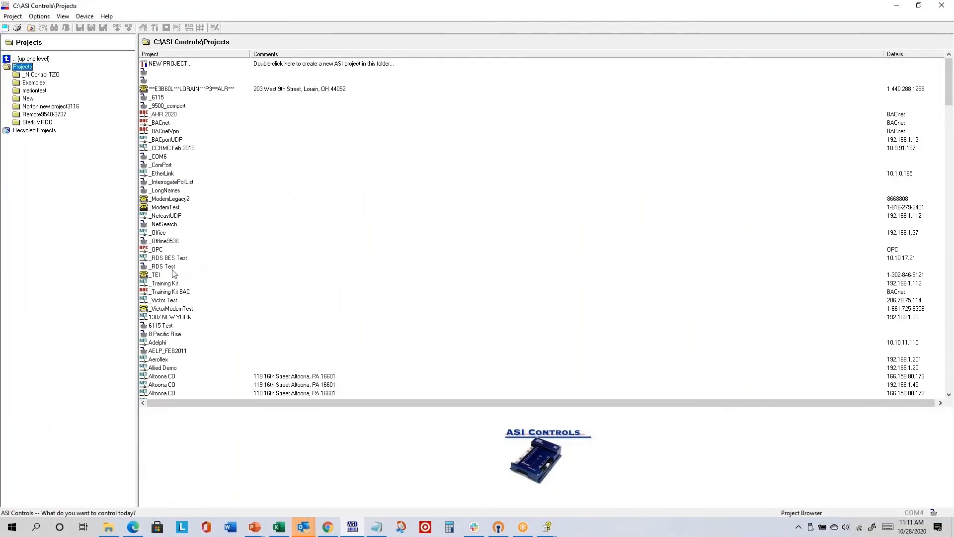
left_click(170, 275)
key("o")
scroll(175, 276, "down", 5)
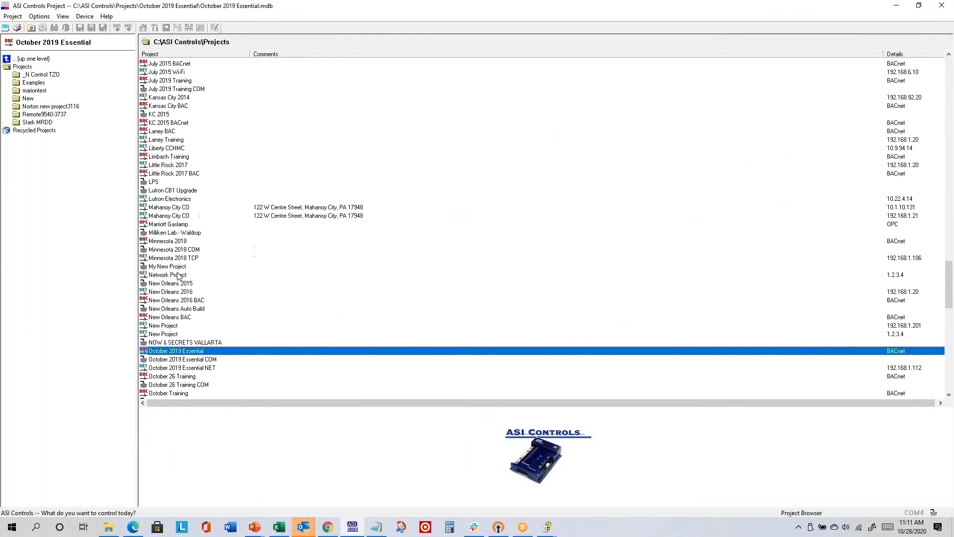
double_click(187, 292)
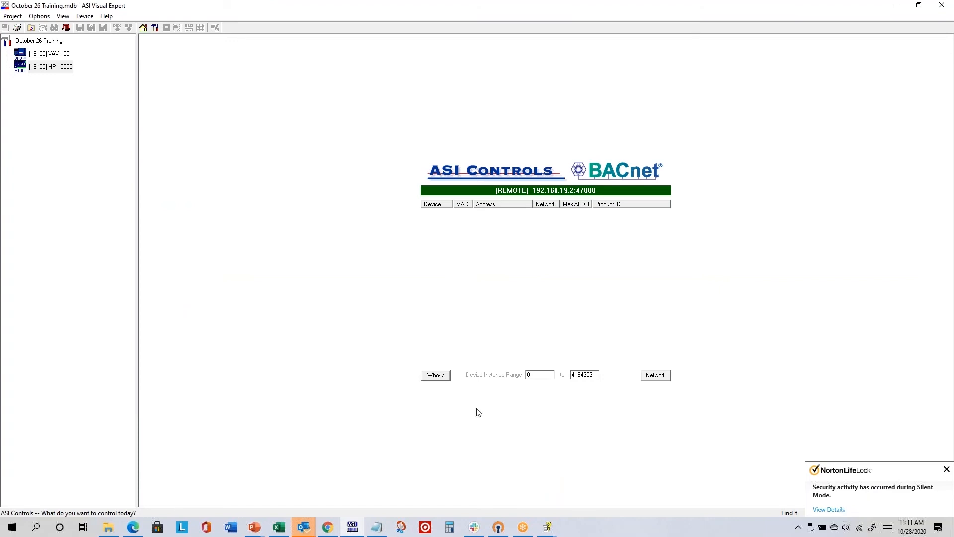
Discover the BACnet devices on the network, sort them by device number and connect to controller 9505.
left_click(436, 375)
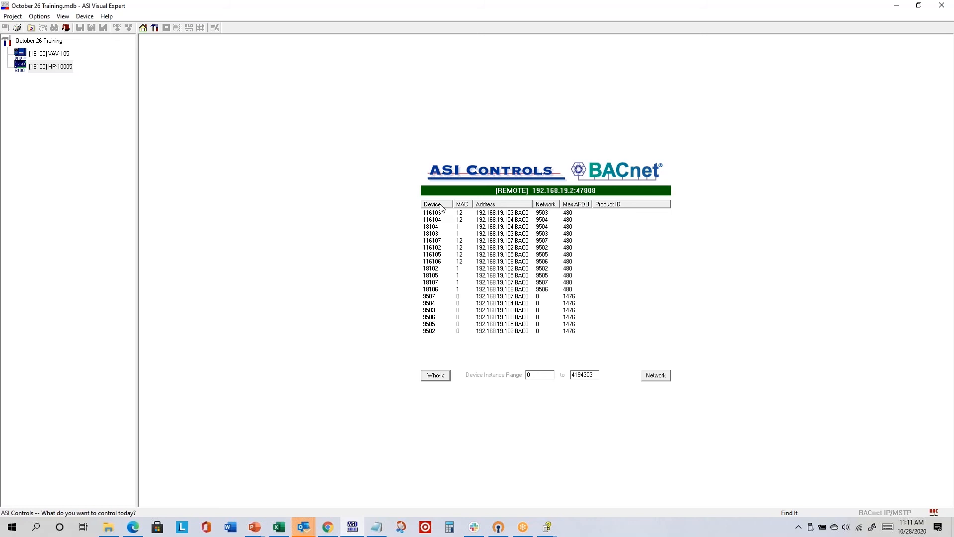
left_click(440, 204)
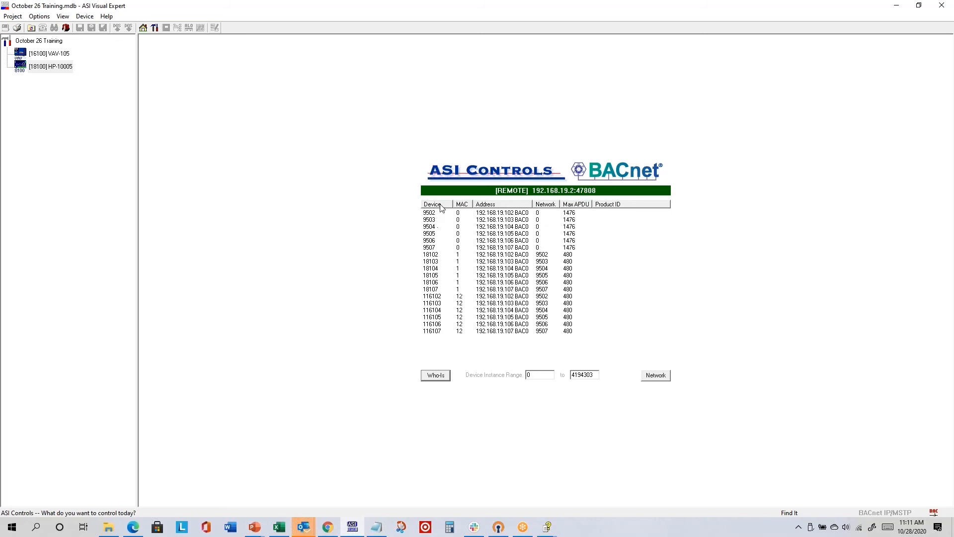
left_click(430, 234)
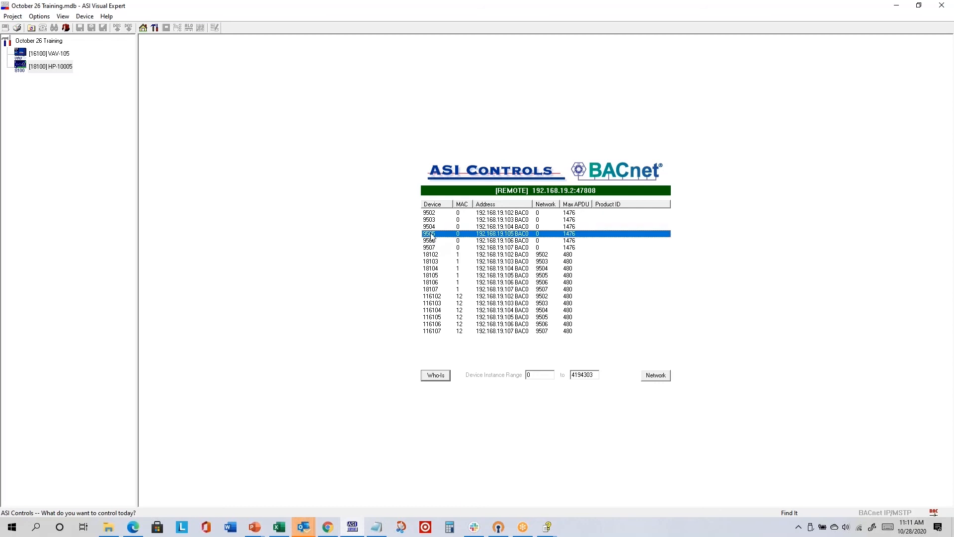
double_click(510, 234)
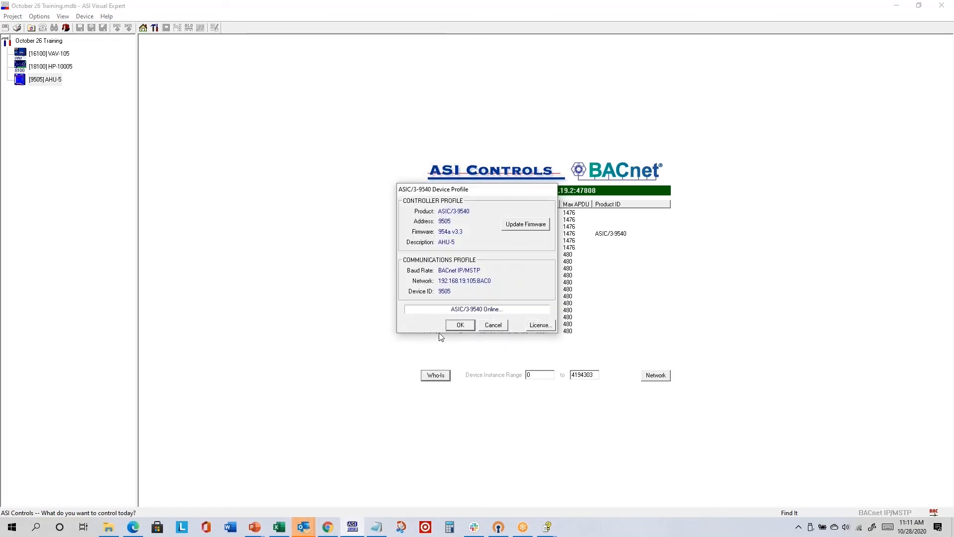
left_click(460, 325)
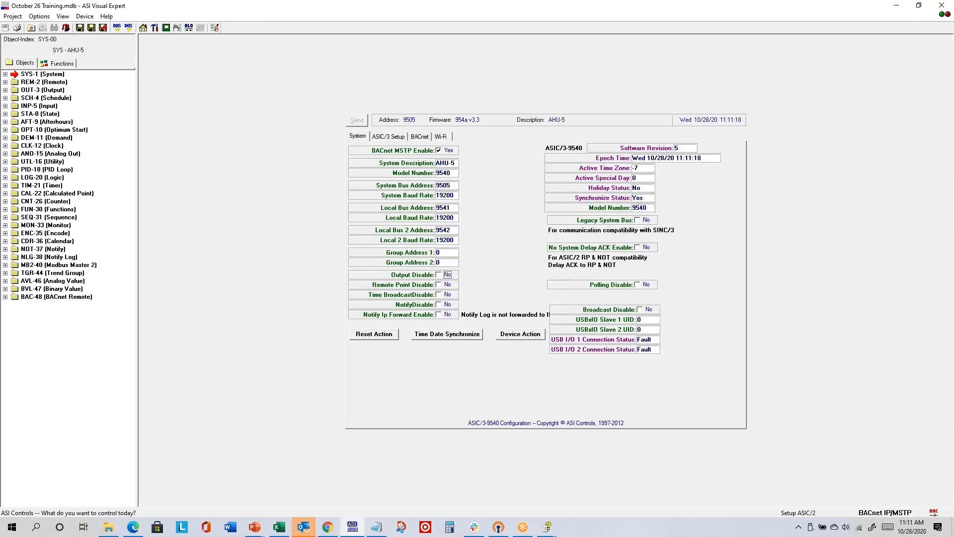
Create a new function group in AHU-5 named Cooling and Heating.
left_click(70, 65)
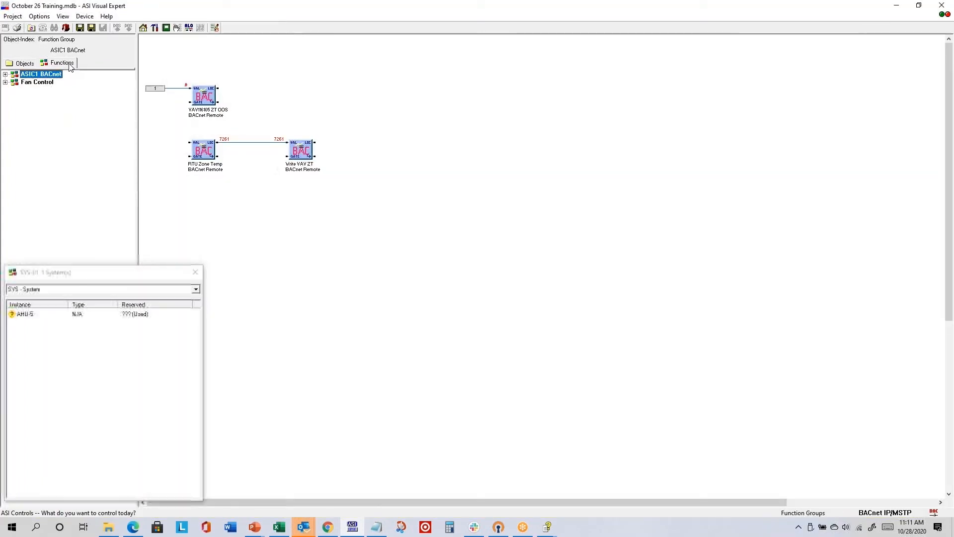
right_click(60, 128)
left_click(101, 208)
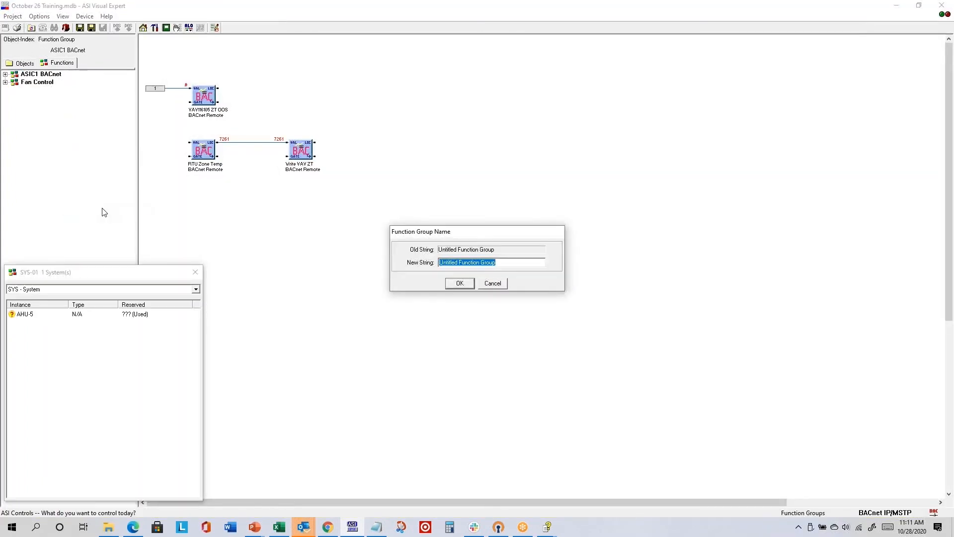
type("Cooling and")
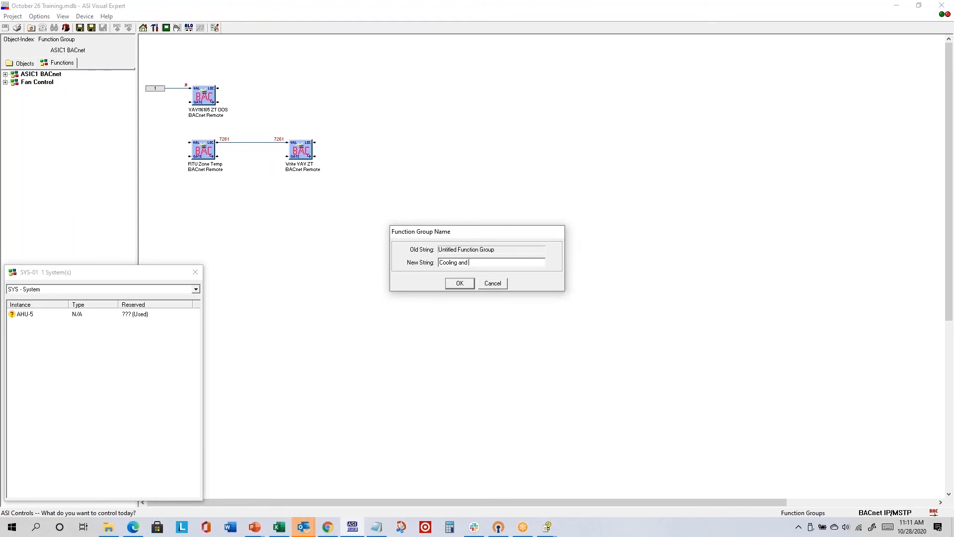
type(" Heating")
key("Return")
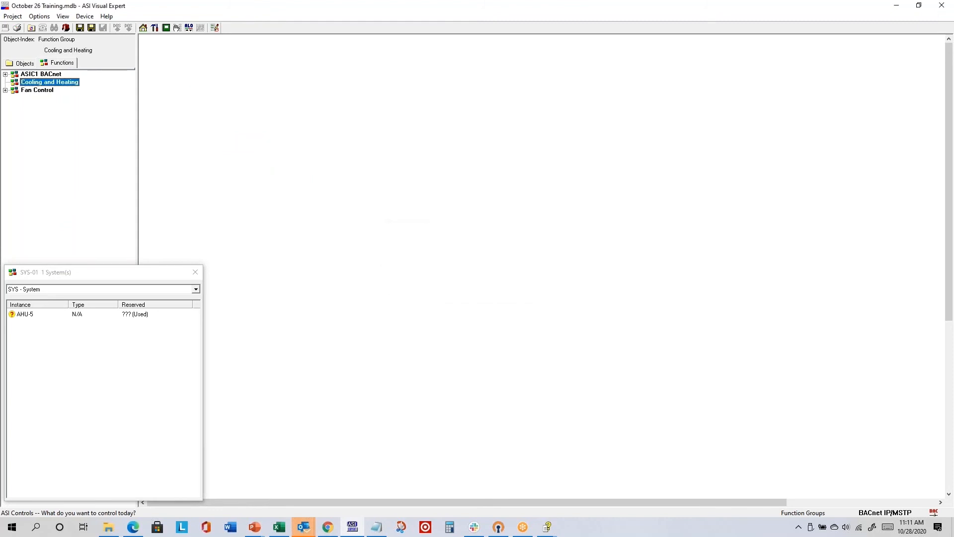
Add the Return Air Temp and Duct Static inputs to the Cooling and Heating group, with Duct Static below.
left_click(193, 290)
scroll(164, 351, "up", 4)
left_click(96, 356)
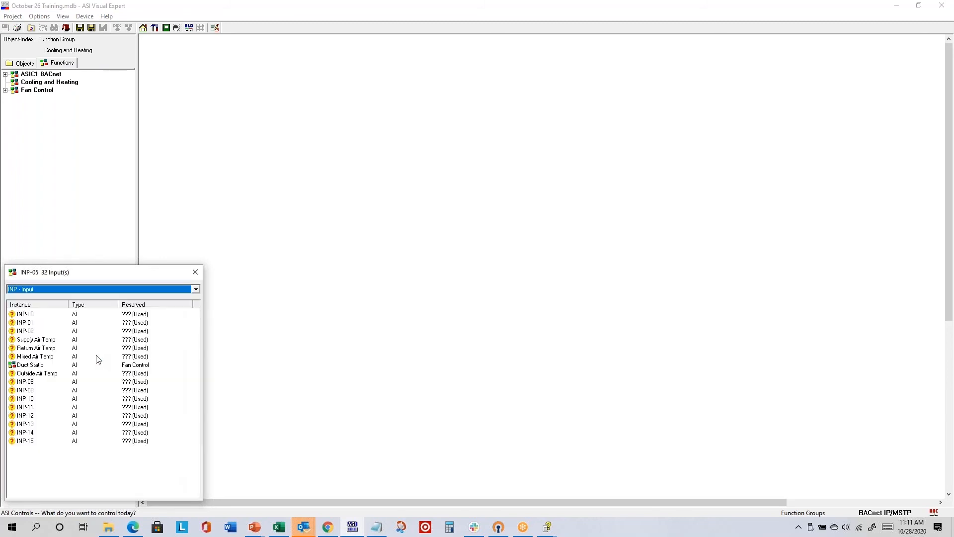
left_click_drag(42, 349, 316, 147)
left_click_drag(30, 364, 305, 237)
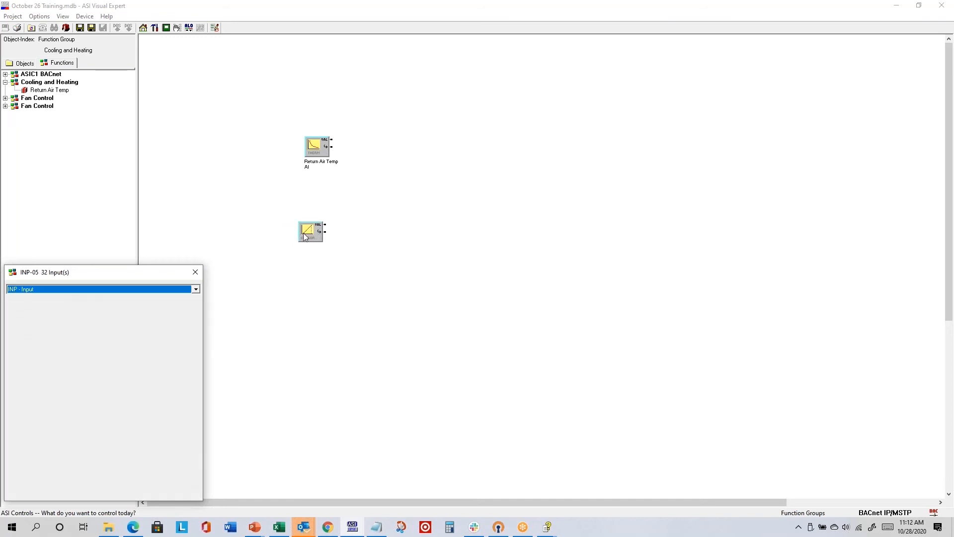
Add the Fan Status and Check RAT Fault logic objects to the right of Duct Static.
left_click(196, 288)
left_click(167, 316)
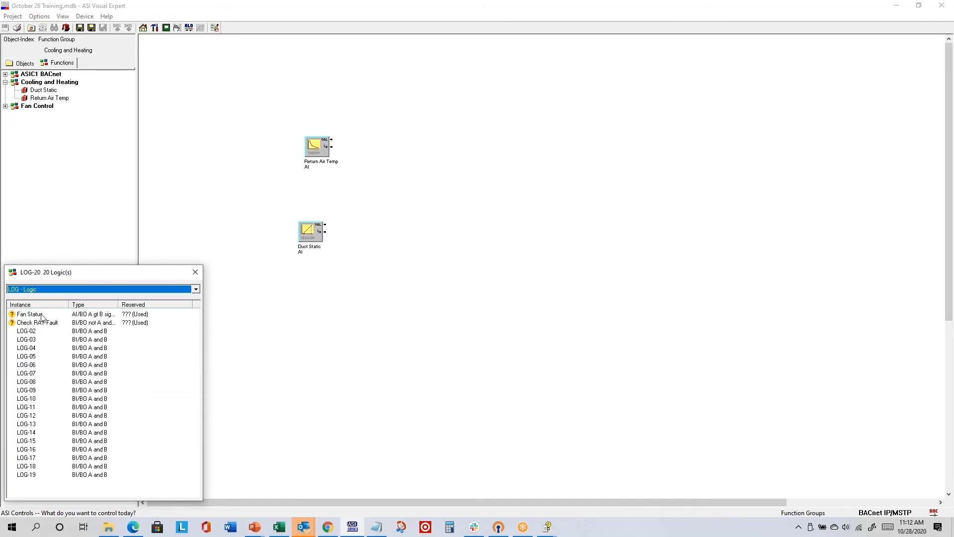
left_click_drag(32, 317, 386, 250)
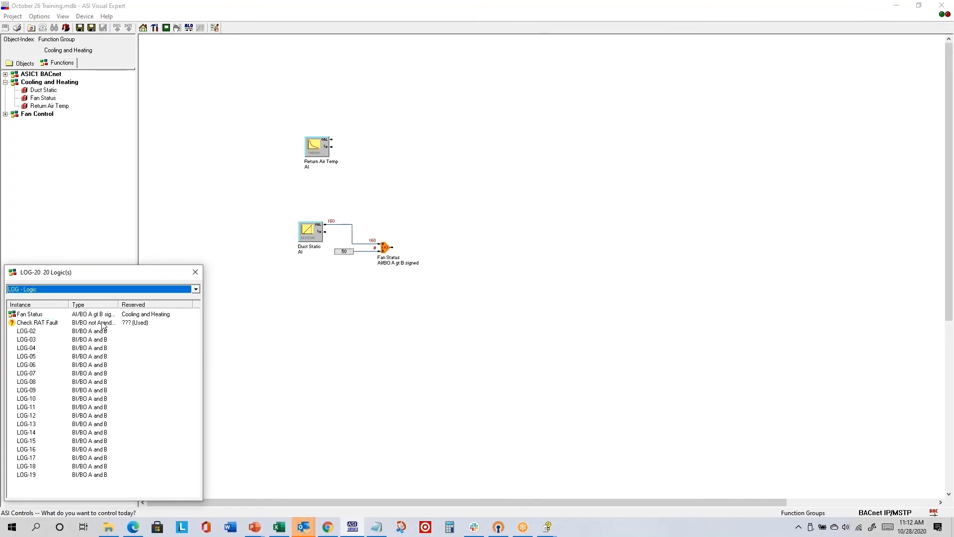
left_click_drag(46, 328, 456, 232)
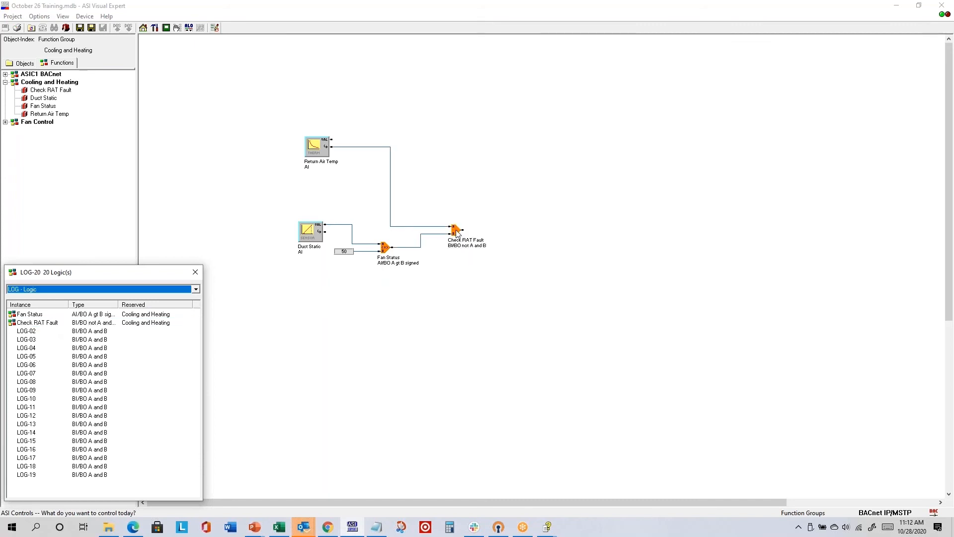
Add the sequences SEQ-00 and SEQ-01 to the Cooling and Heating group, one above the other beyond the Check RAT Fault logic.
left_click(196, 289)
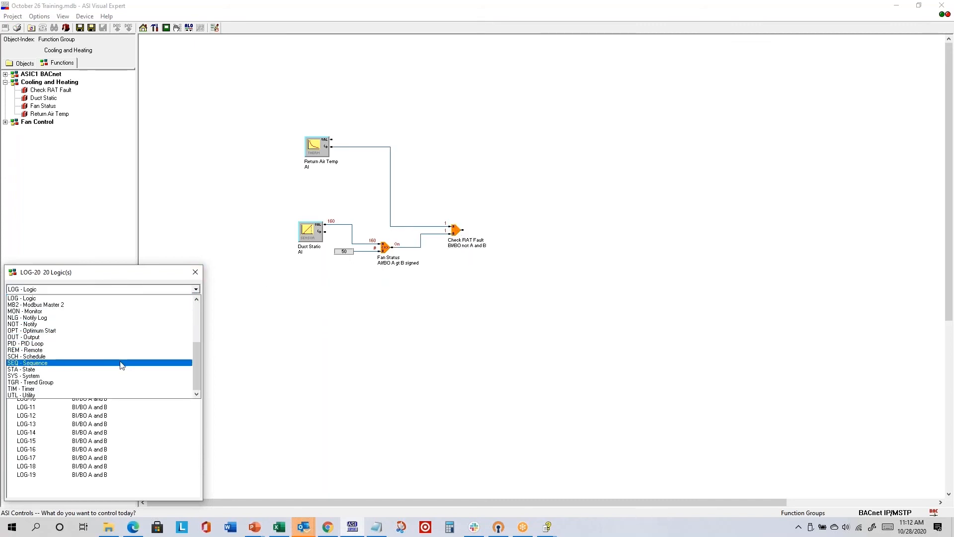
left_click(122, 364)
left_click(28, 322)
left_click_drag(50, 314, 535, 103)
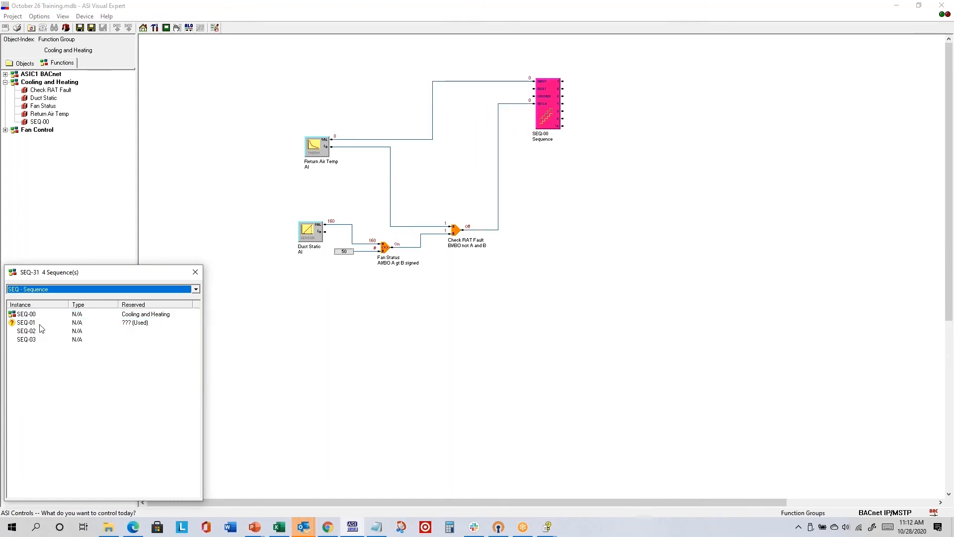
left_click(23, 322)
left_click_drag(23, 325, 547, 220)
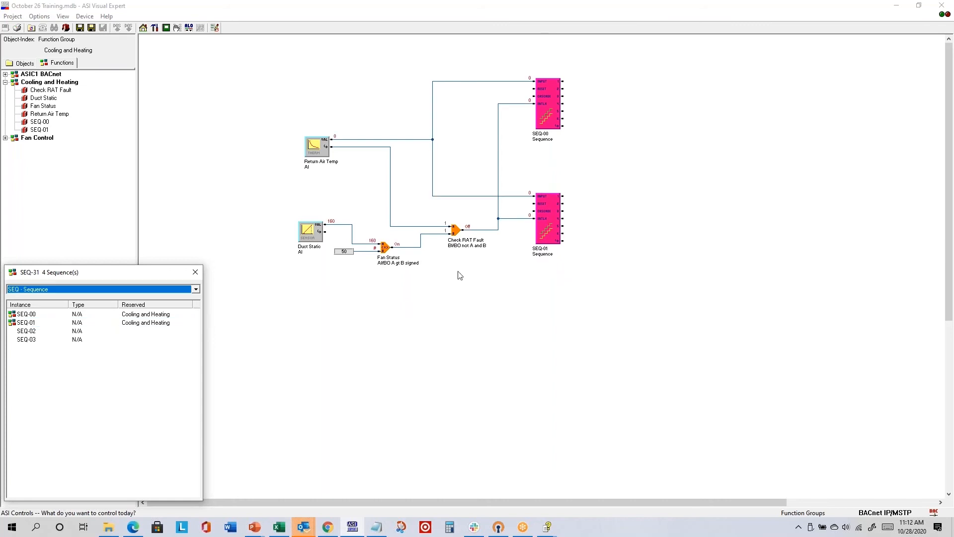
Add the Cooling 1, Cooling 2, Heating 1 and Heating 2 outputs in a column to the right of the sequences.
left_click(197, 289)
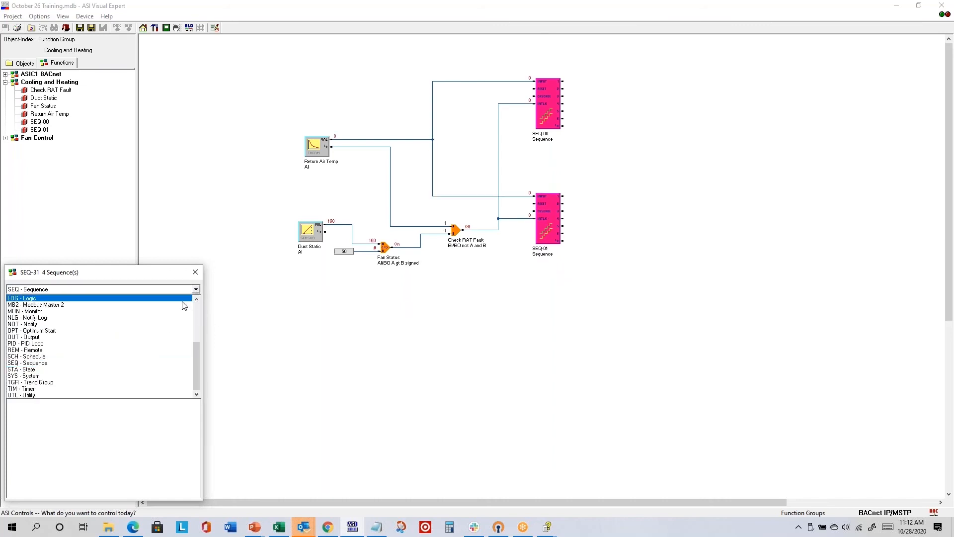
left_click(128, 338)
left_click_drag(32, 326, 681, 89)
left_click_drag(27, 331, 678, 136)
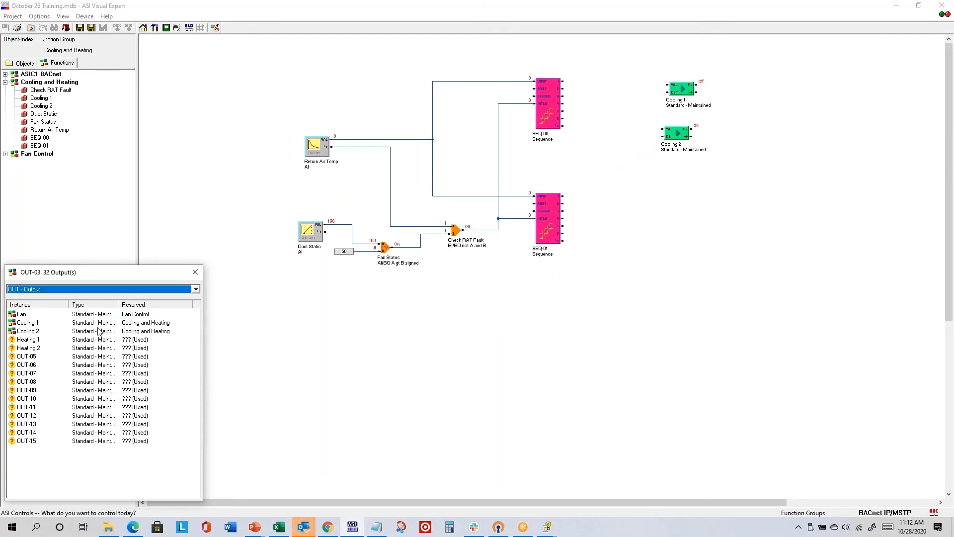
left_click_drag(45, 341, 676, 209)
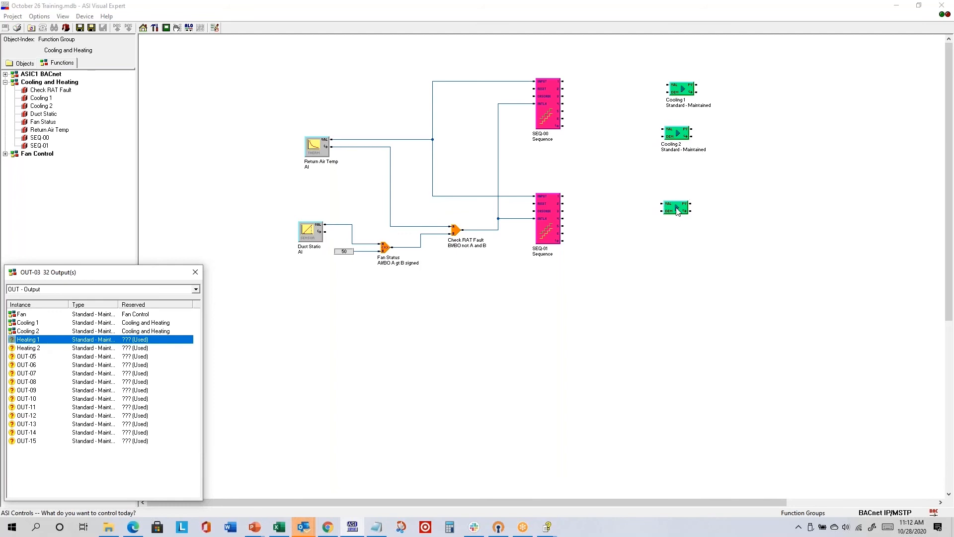
left_click_drag(30, 351, 673, 262)
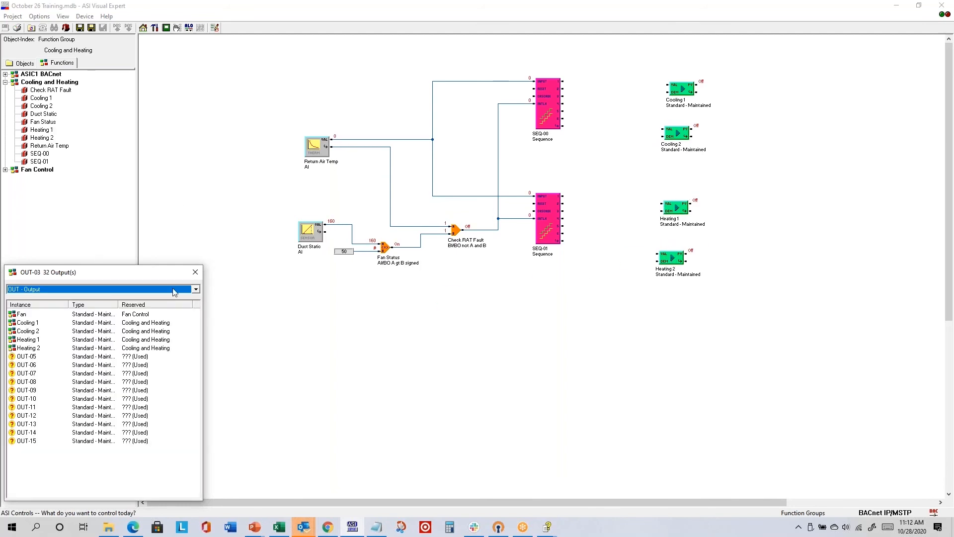
Add the Cooling SP and AVL-02 analog values to the left of SEQ-00 and SEQ-01, and save the group.
left_click(195, 289)
scroll(195, 308, "up", 4)
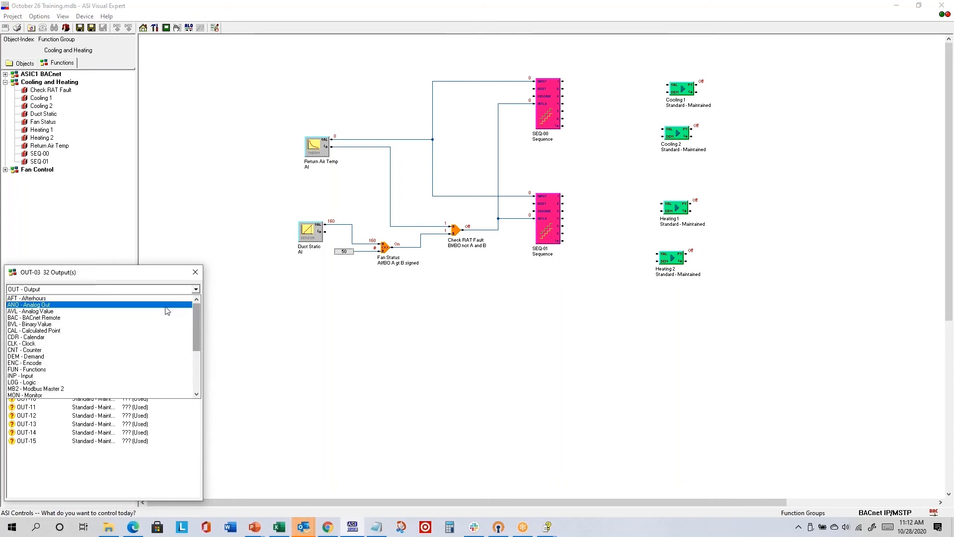
left_click(30, 311)
left_click(44, 323)
left_click_drag(44, 322, 466, 96)
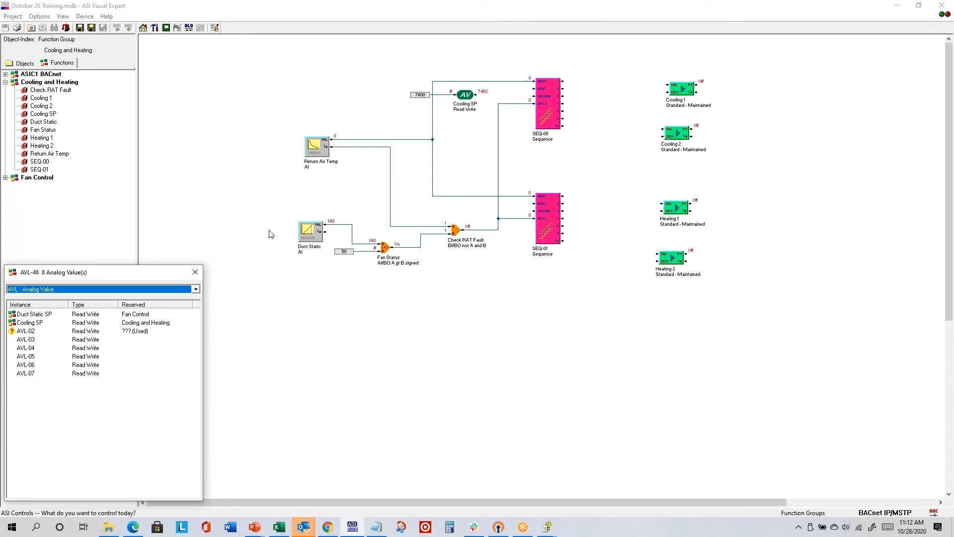
left_click(27, 331)
left_click_drag(27, 331, 462, 211)
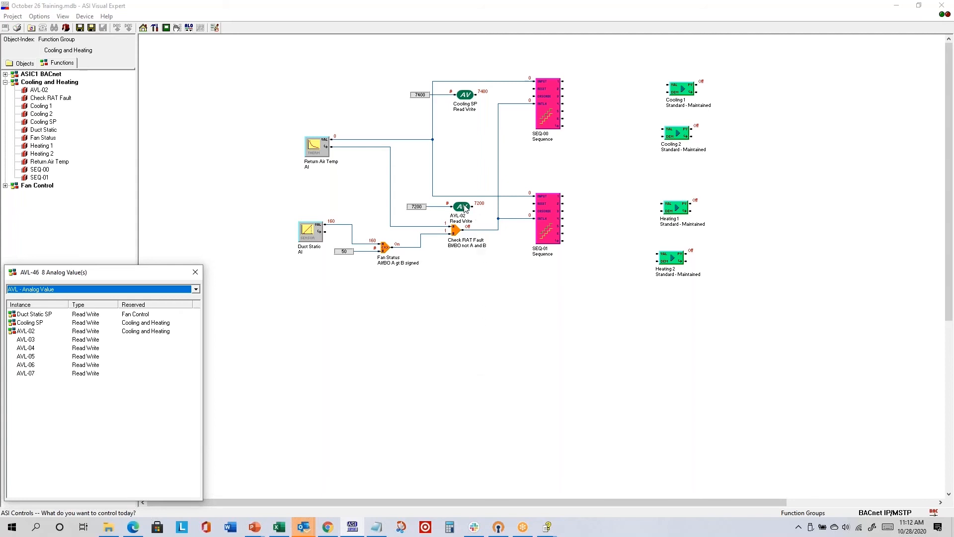
left_click_drag(464, 205, 472, 207)
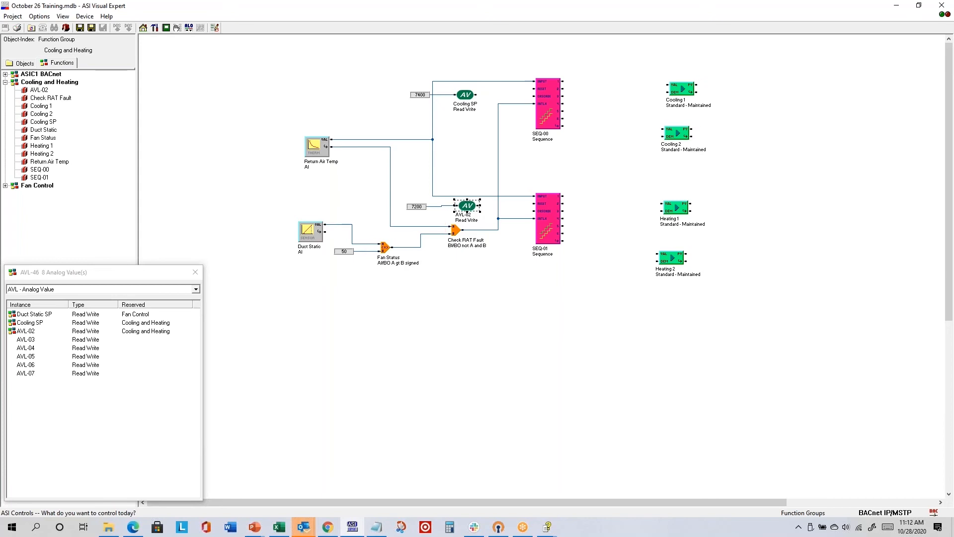
left_click(526, 289)
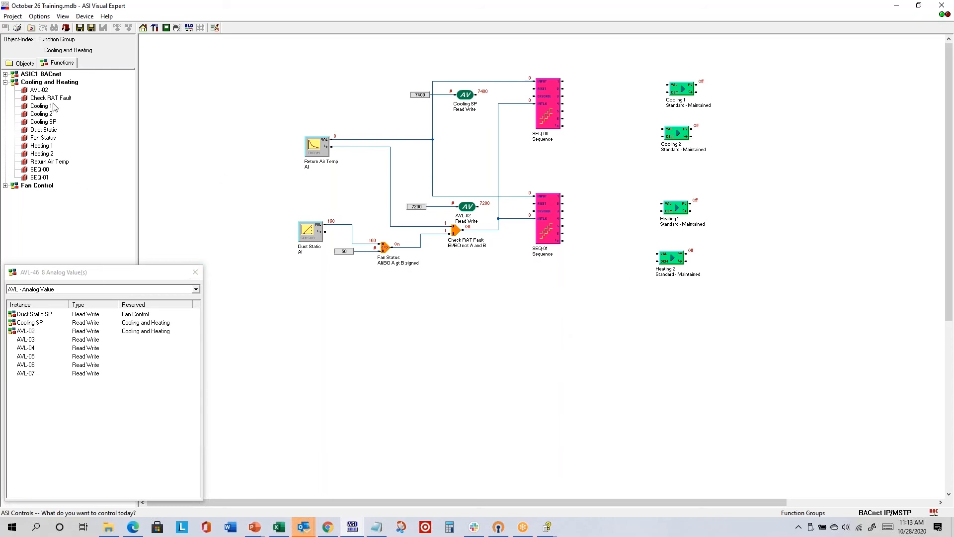
left_click(80, 28)
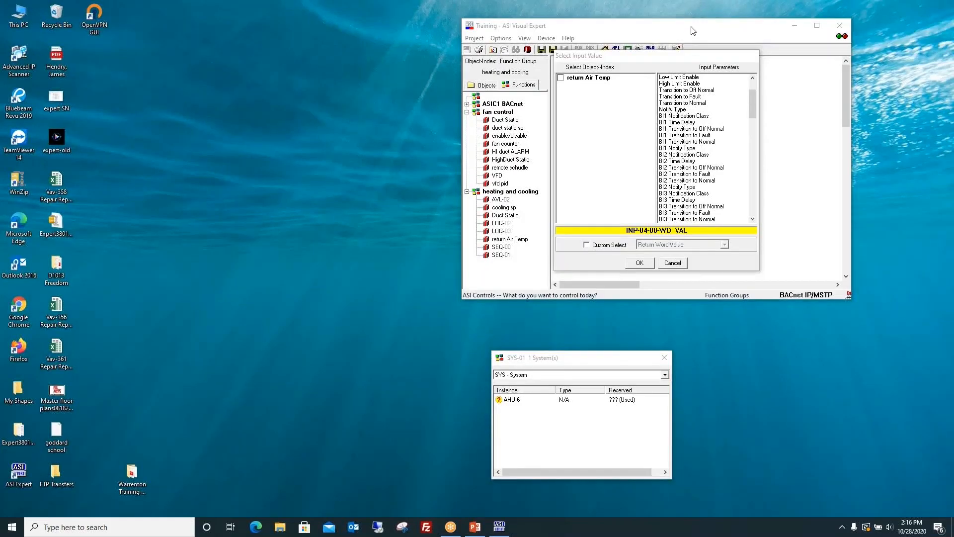
In the Training project, choose Fault Status of return Air Temp as the input value and accept the selection.
left_click(693, 31)
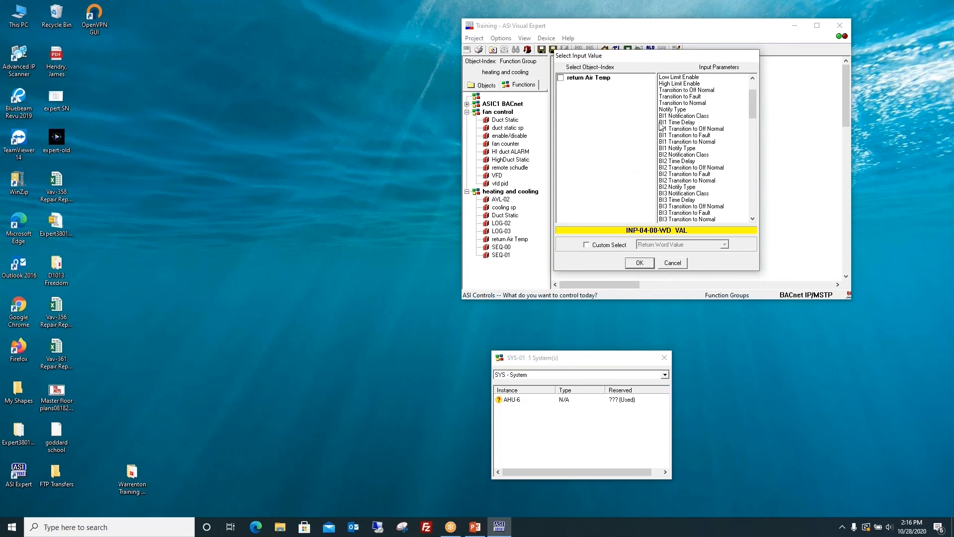
scroll(705, 122, "down", 1)
scroll(705, 121, "down", 6)
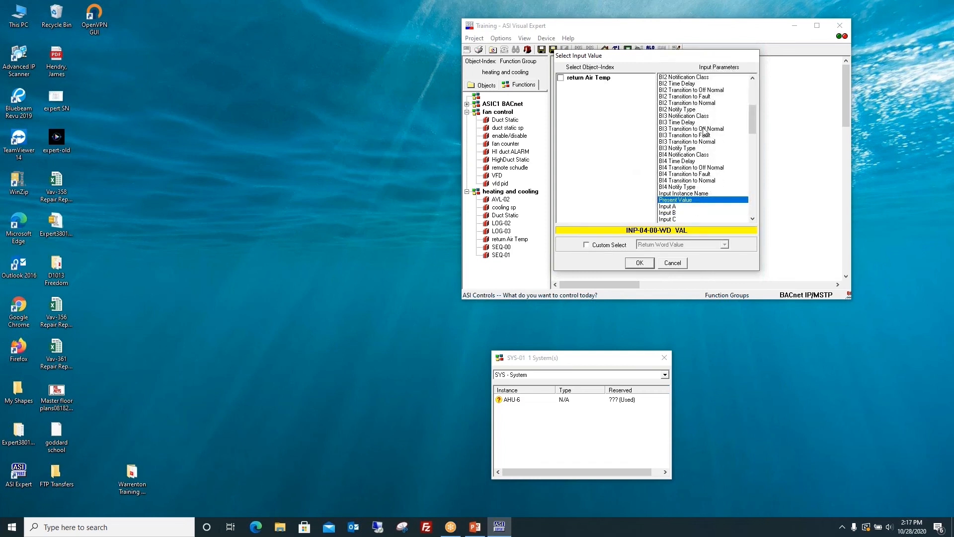
scroll(702, 136, "down", 1)
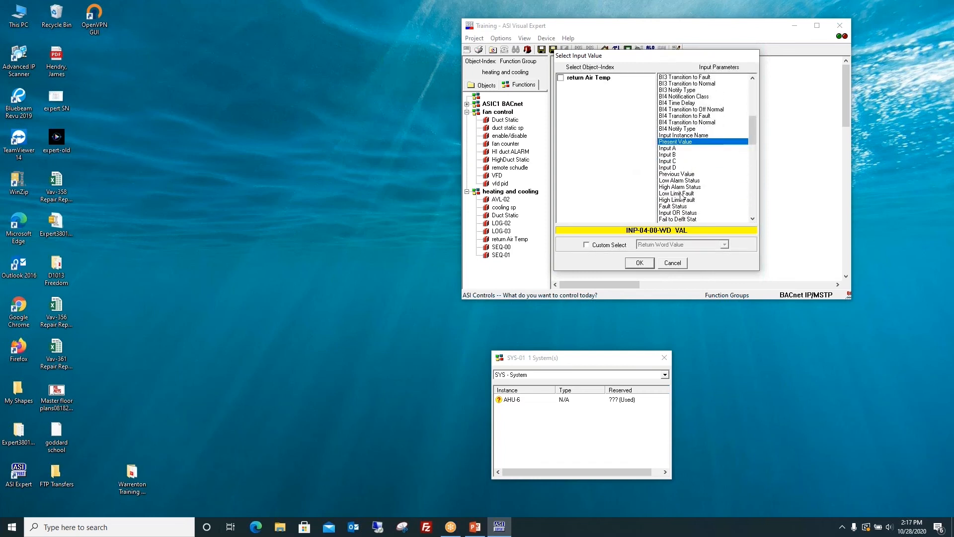
left_click(681, 207)
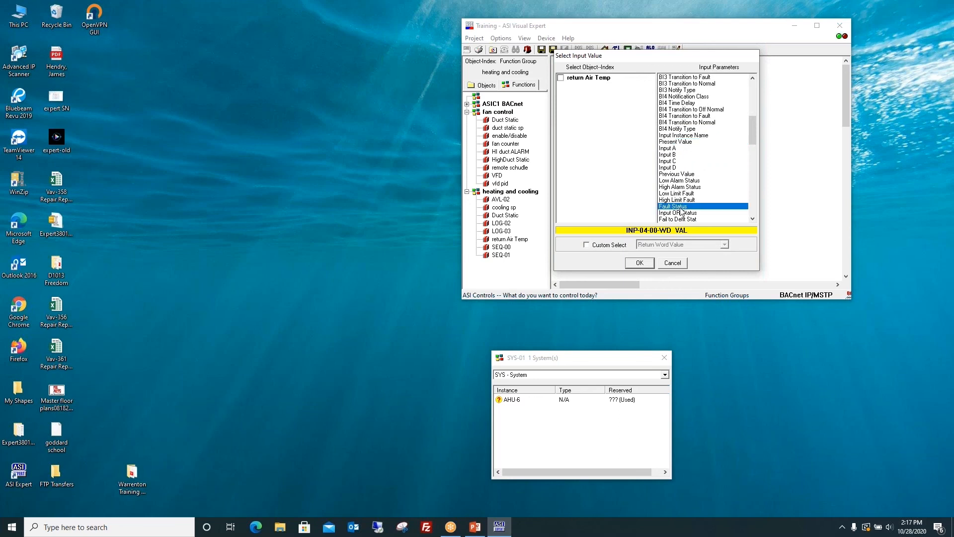
left_click(639, 263)
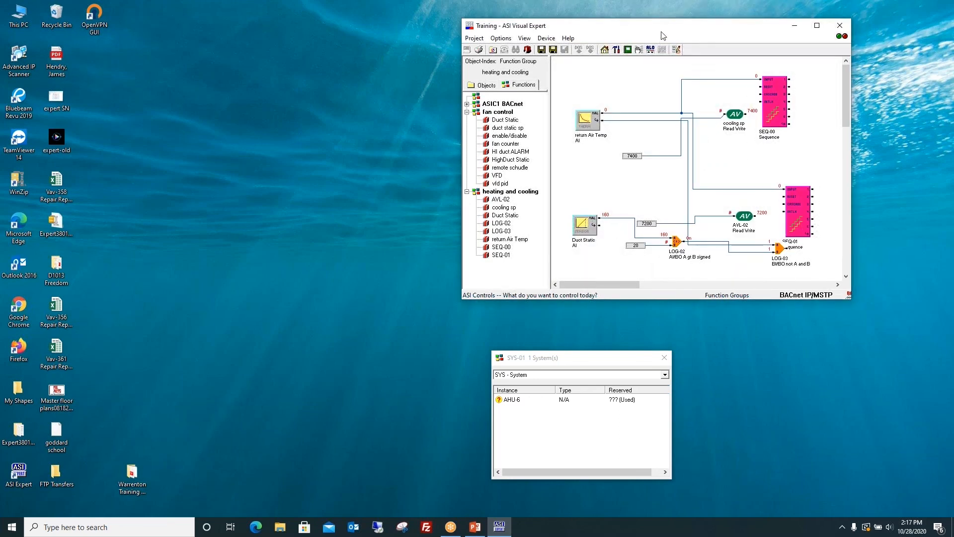
Move and enlarge the Training project window, save the heating and cooling group, and close the system object list.
left_click_drag(663, 27, 358, 33)
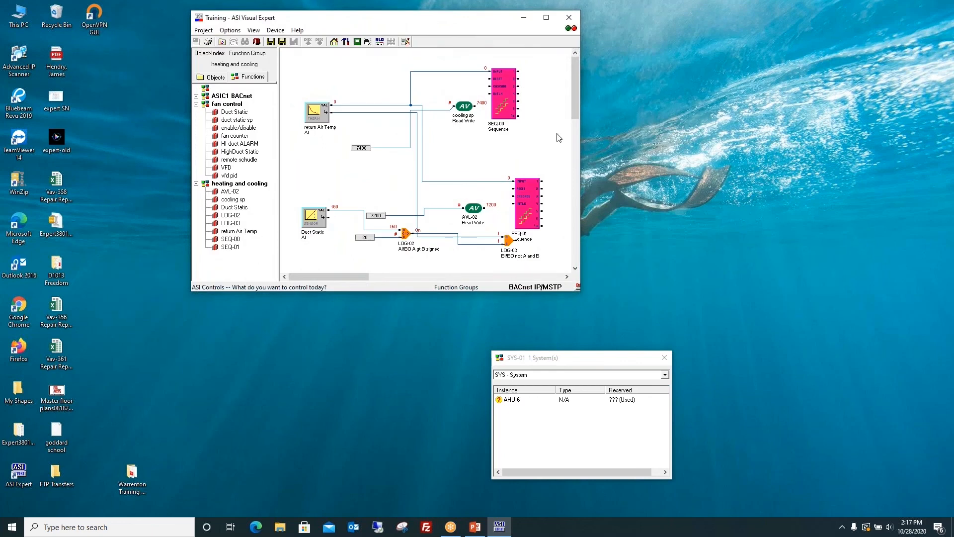
left_click_drag(581, 140, 711, 140)
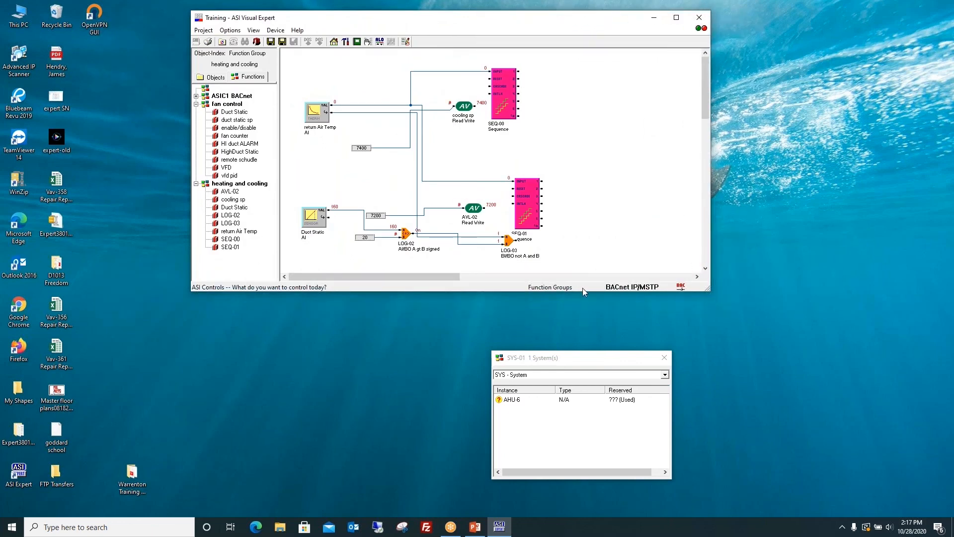
left_click_drag(584, 293, 583, 346)
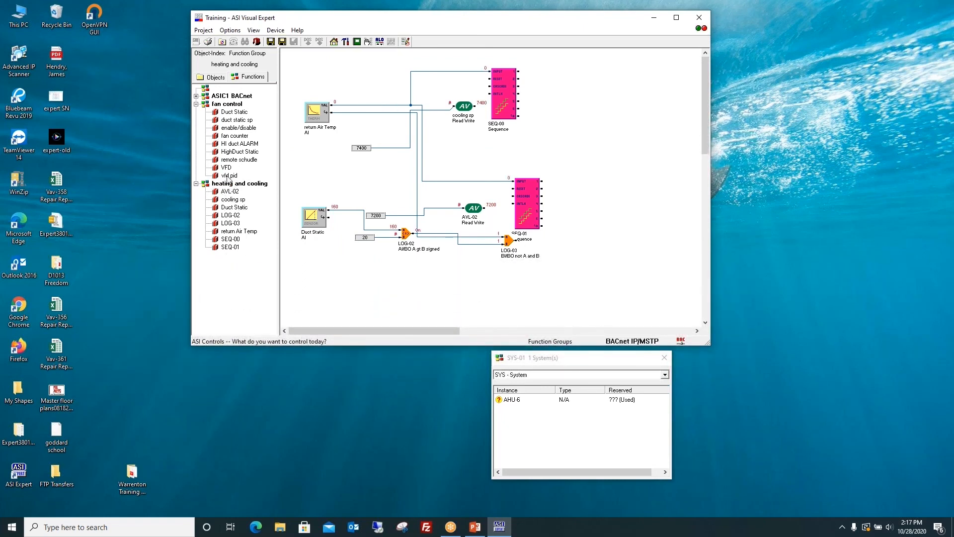
left_click(518, 361)
left_click_drag(518, 361, 174, 286)
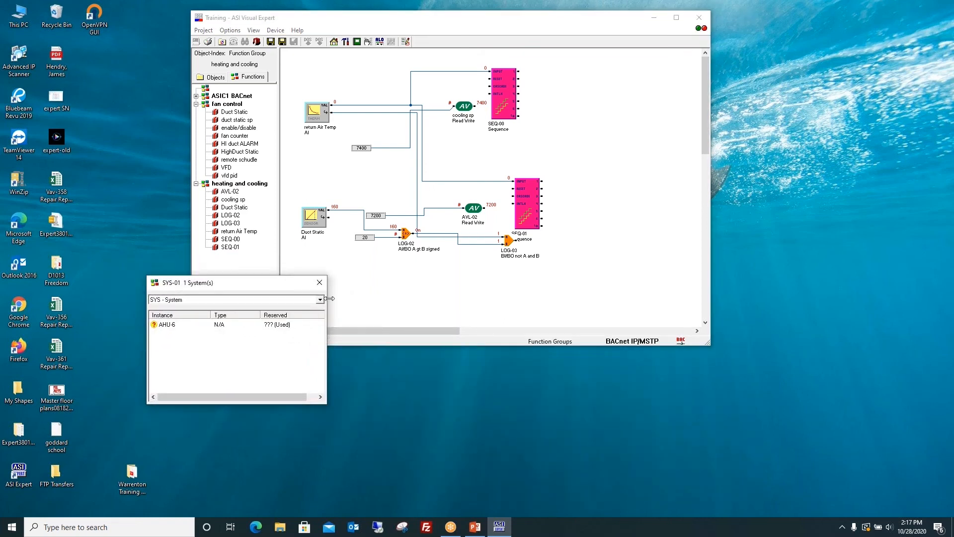
left_click(270, 42)
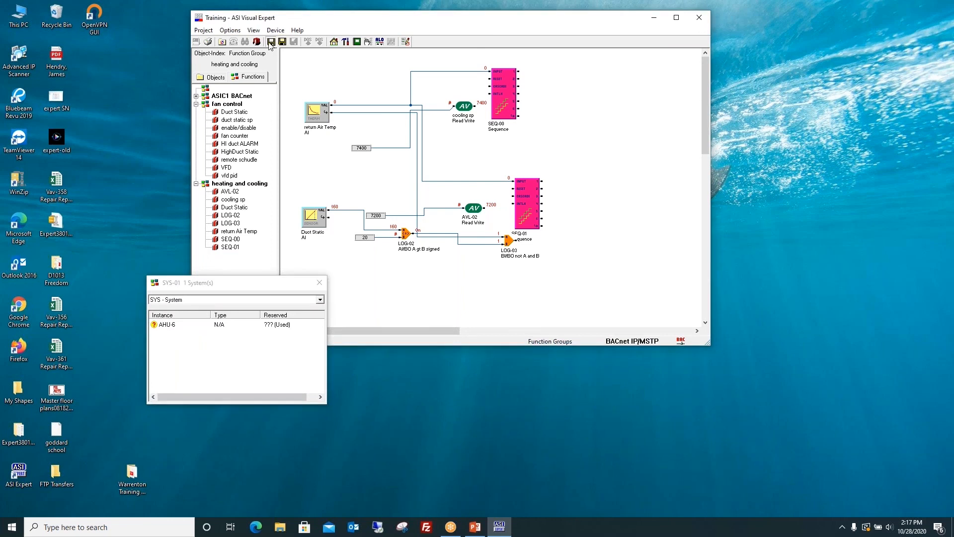
left_click(318, 284)
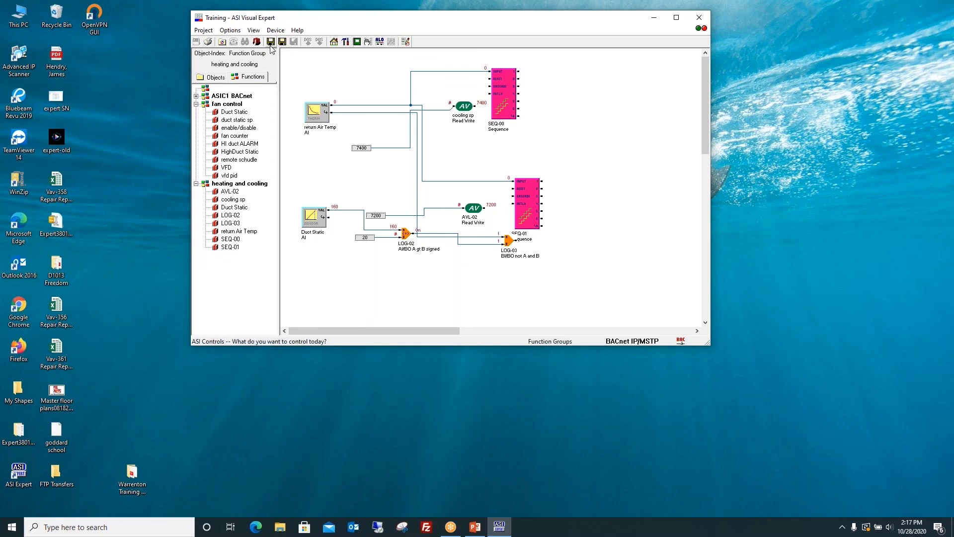
Add the Cooling 1, Cooling 2, W1 and W2 outputs in a column beyond the sequences, and move the object list off the diagram.
right_click(240, 263)
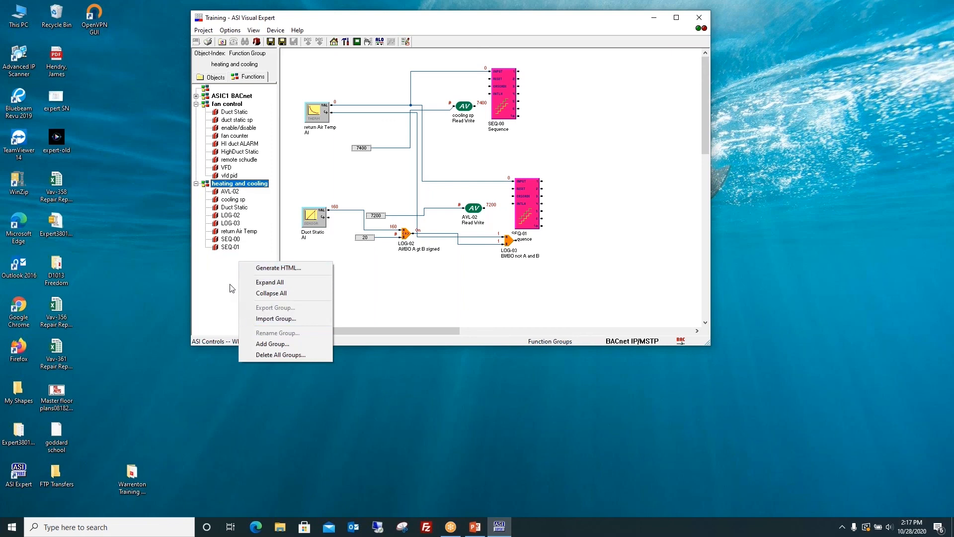
left_click(354, 293)
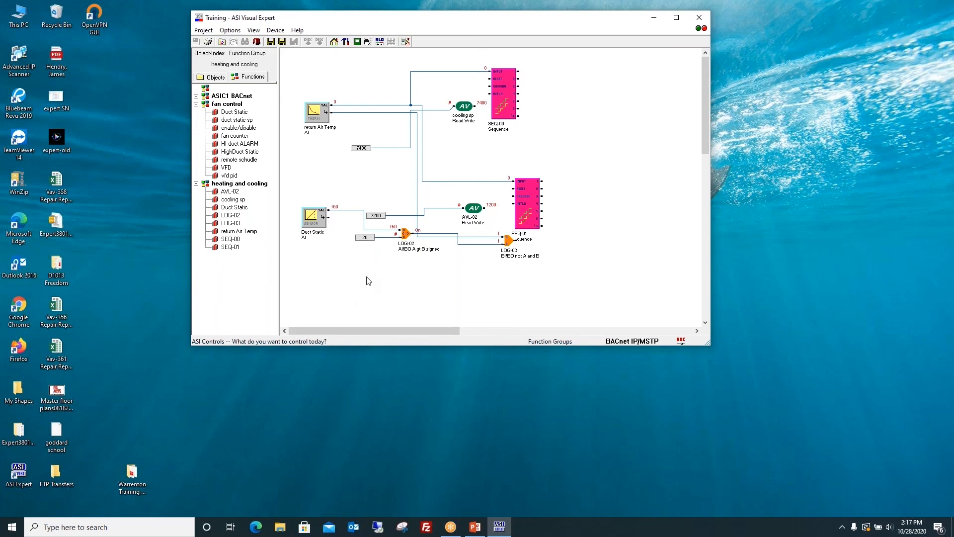
right_click(366, 276)
left_click(387, 288)
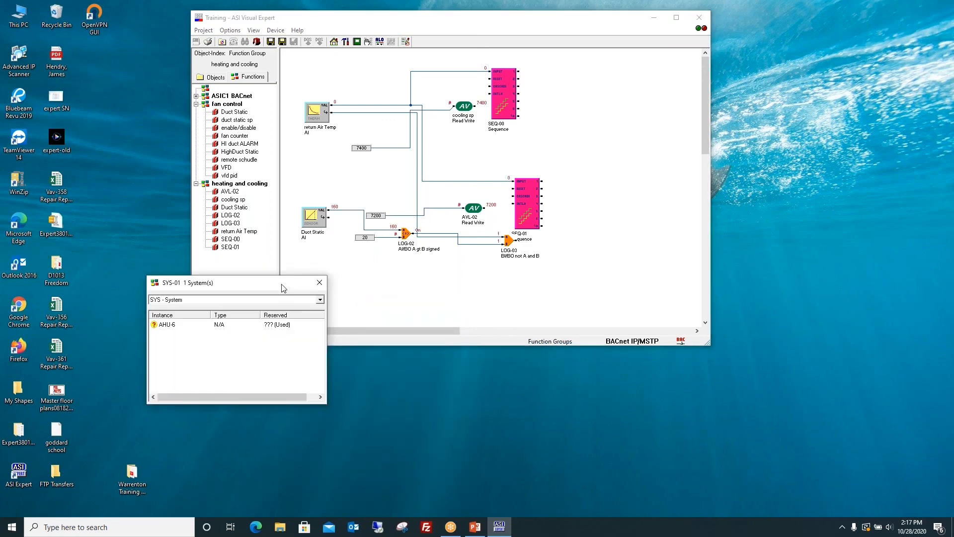
left_click(319, 299)
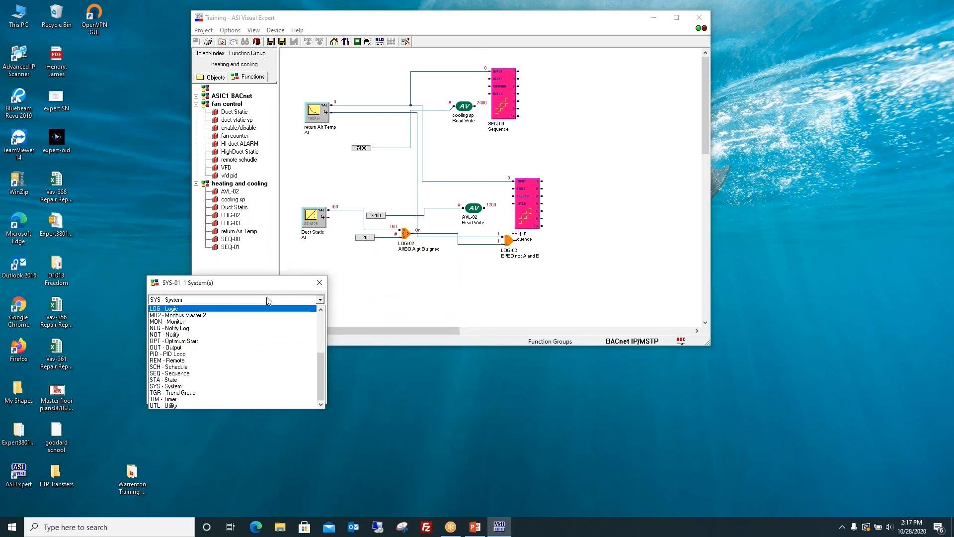
left_click(213, 347)
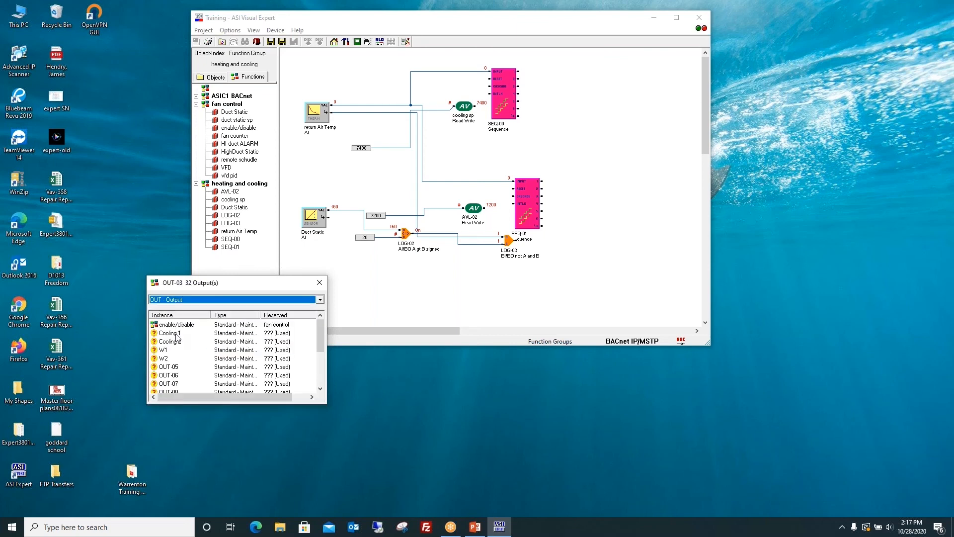
left_click_drag(177, 337, 637, 84)
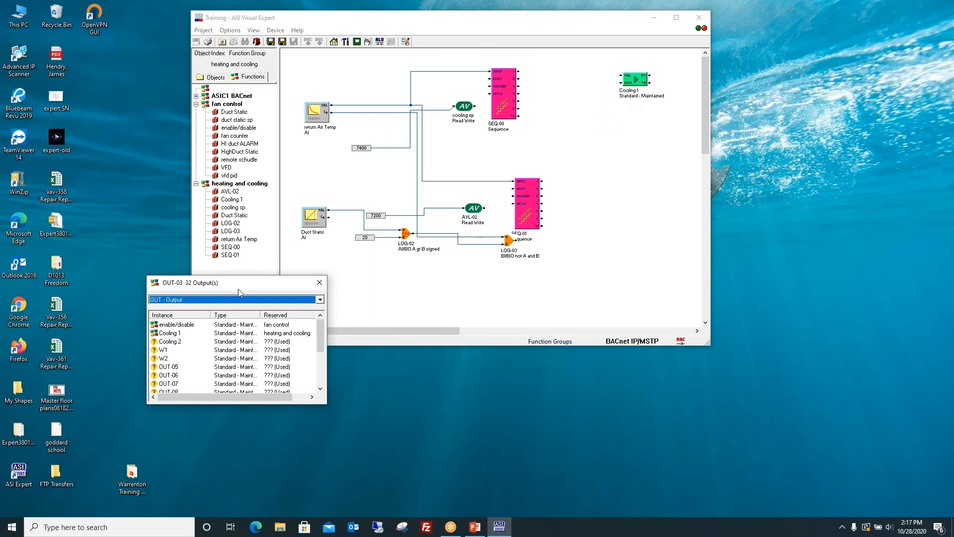
left_click_drag(175, 344, 659, 122)
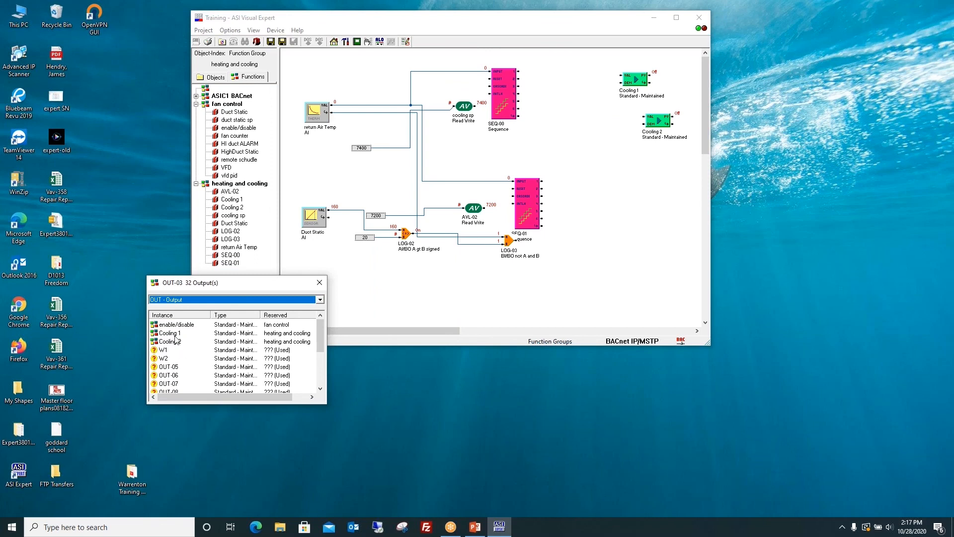
left_click_drag(167, 350, 636, 232)
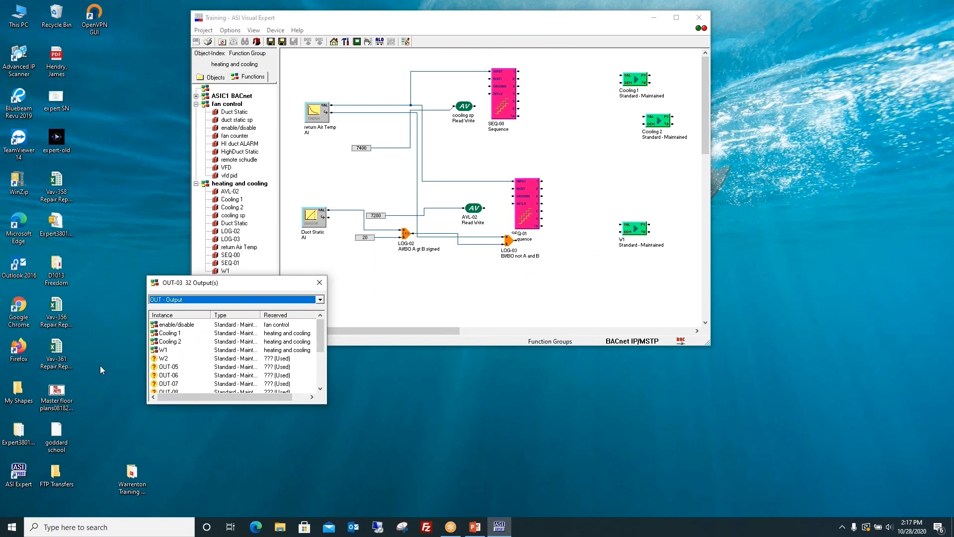
left_click_drag(166, 359, 636, 275)
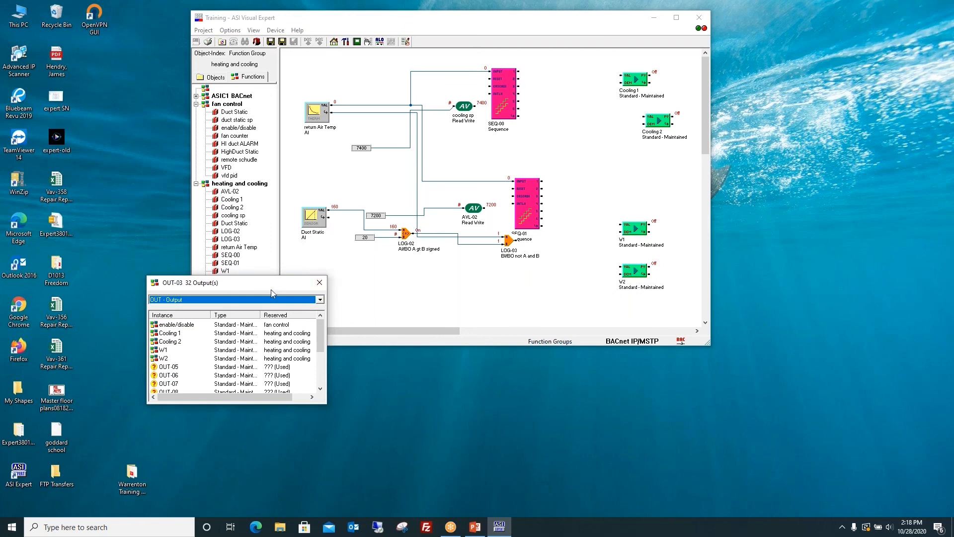
left_click_drag(275, 293, 292, 379)
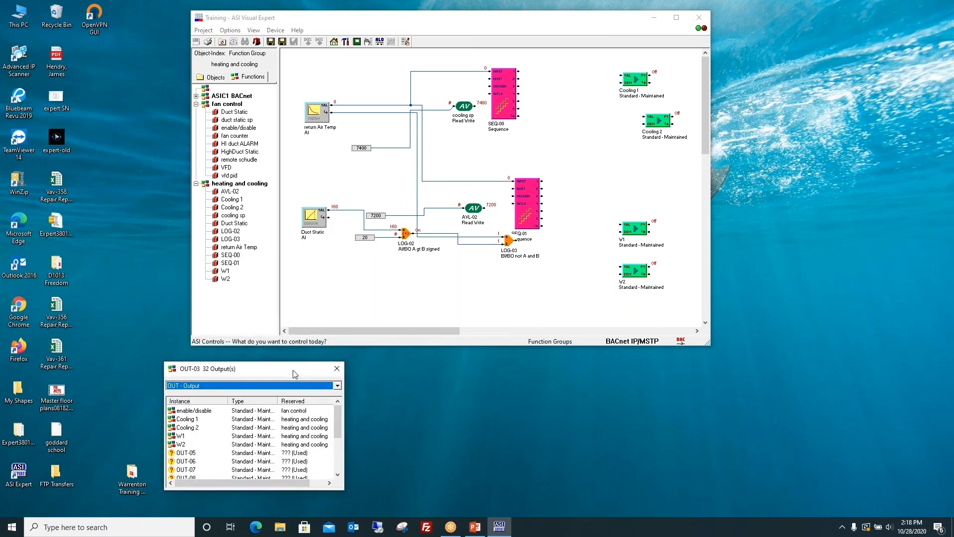
Shift the LOG-02 logic object slightly down and to the right in the heating and cooling diagram.
right_click(406, 238)
left_click(390, 275)
left_click_drag(405, 234, 409, 237)
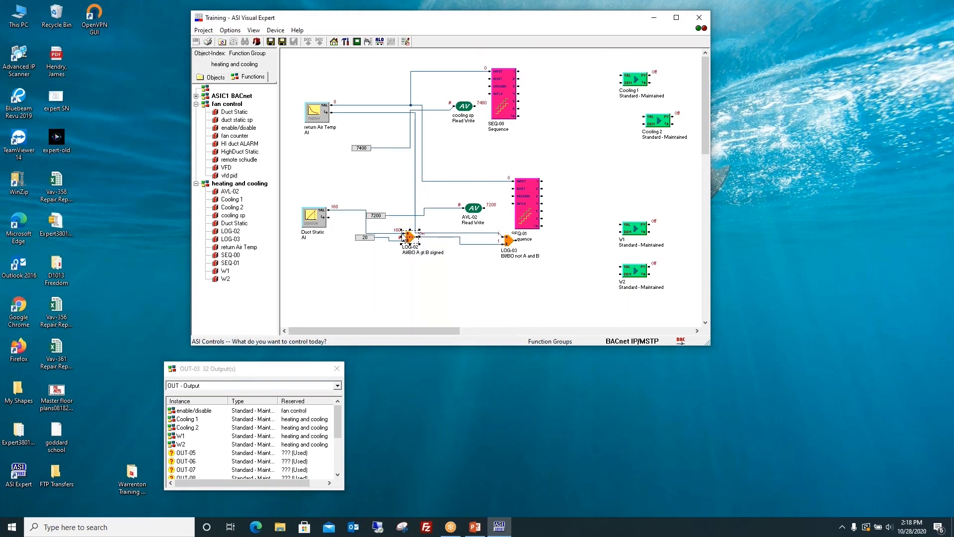
In the Training project, rename the LOG-02 logic object as "fan status".
left_click(373, 279)
left_click(410, 238)
left_click(457, 285)
right_click(411, 241)
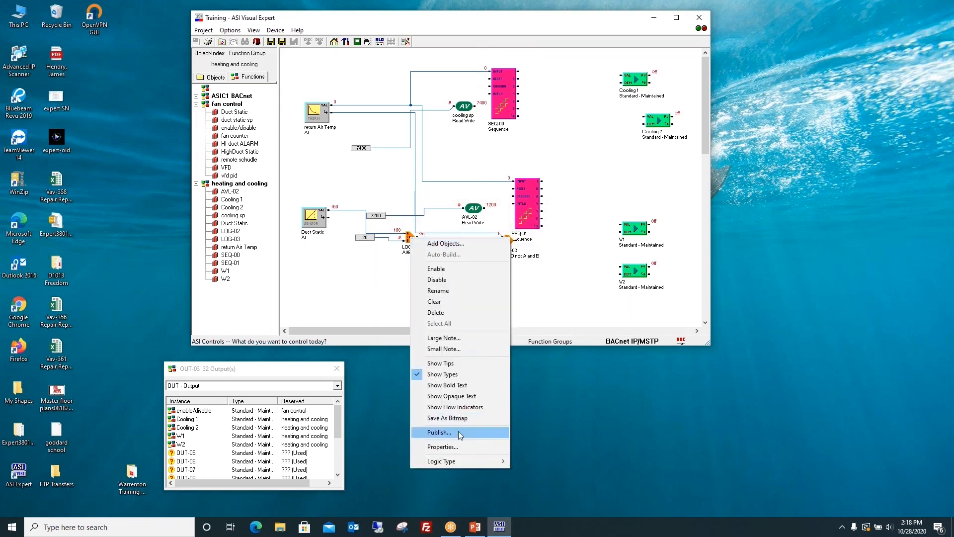
left_click(462, 446)
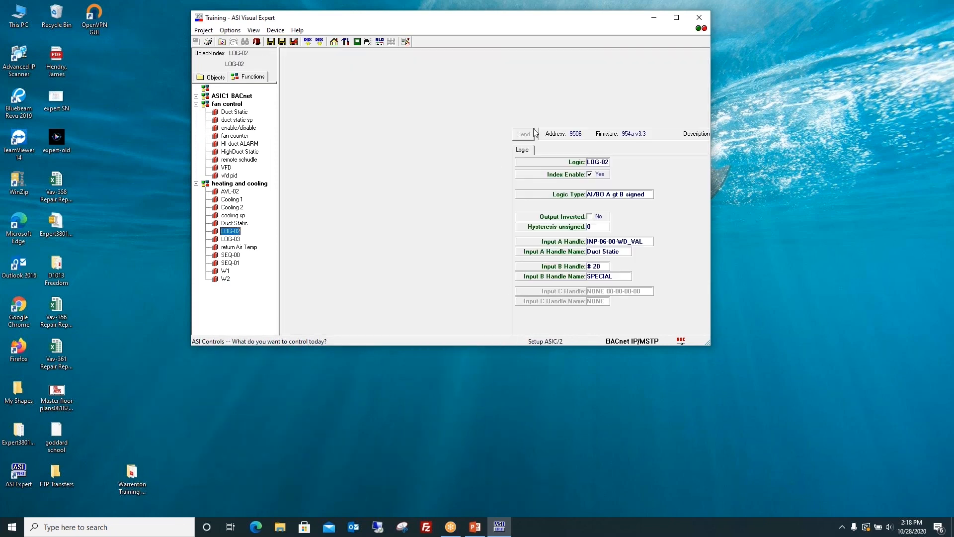
left_click(598, 162)
key("BackSpace")
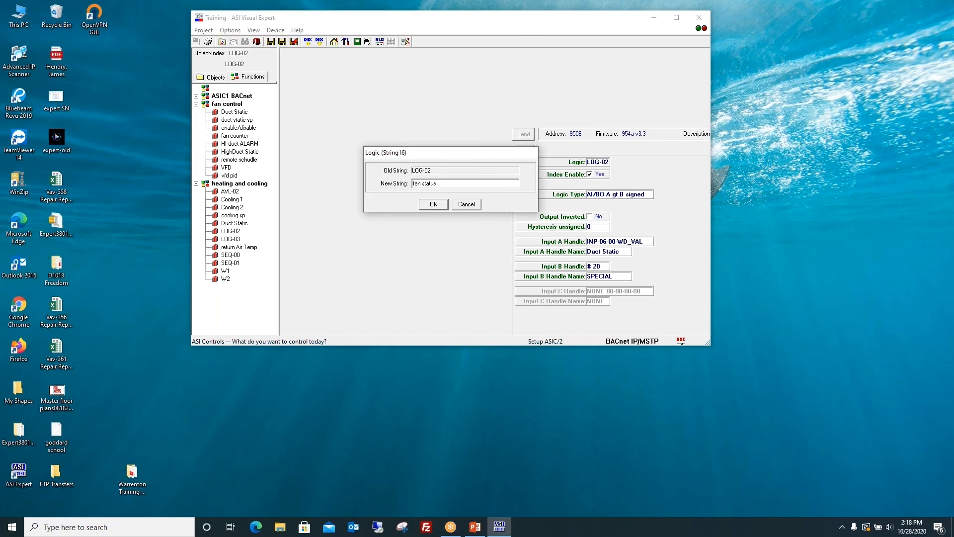
left_click(433, 205)
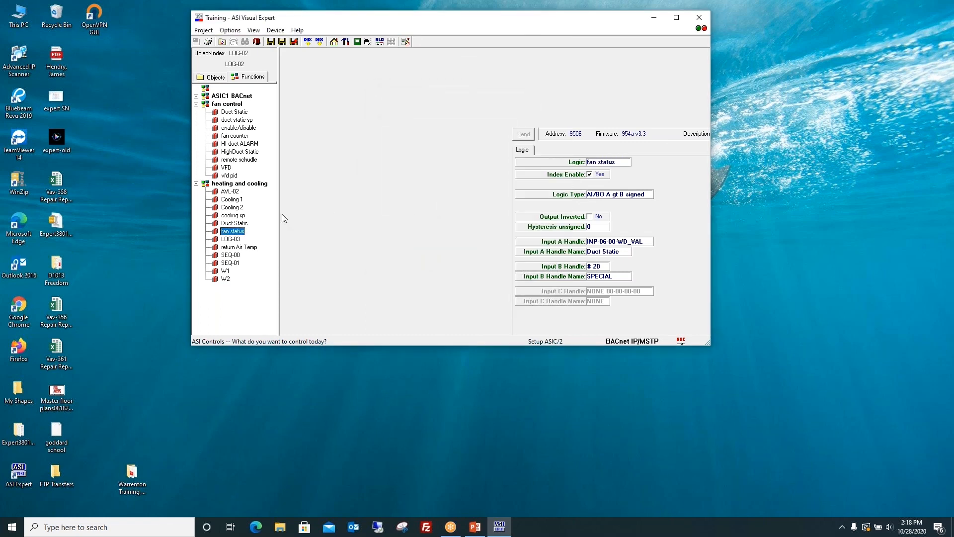
Rename the LOG-03 logic object as "check rat fualt" and return to the heating and cooling diagram.
left_click(238, 240)
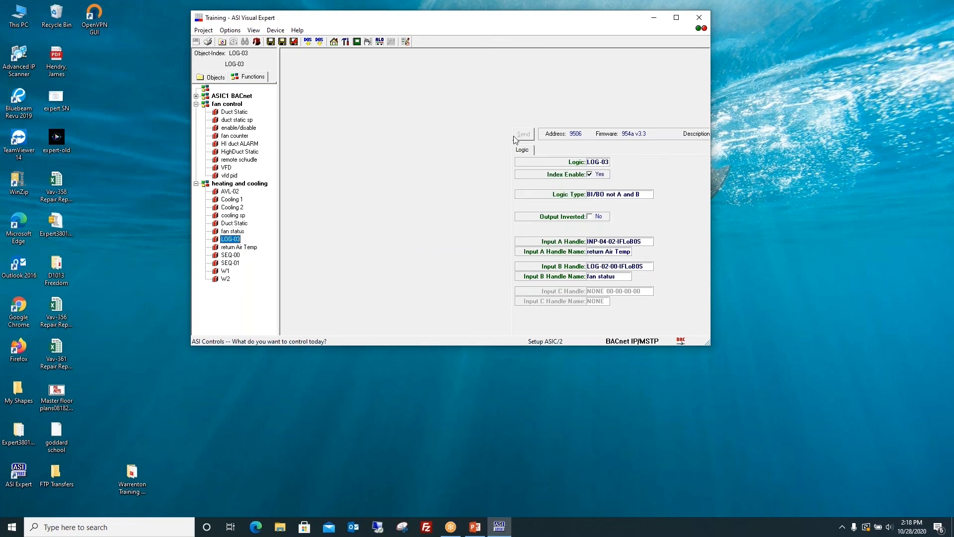
double_click(606, 162)
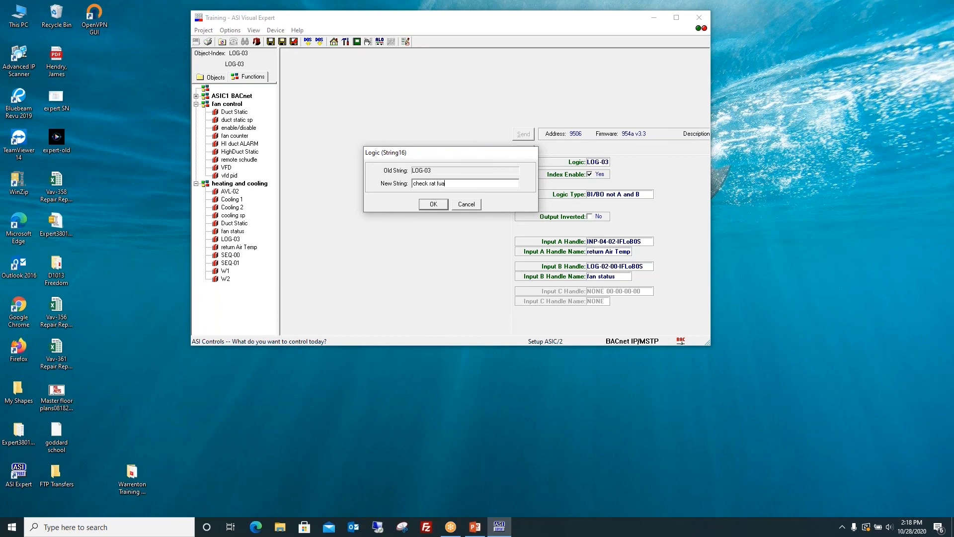
left_click(434, 203)
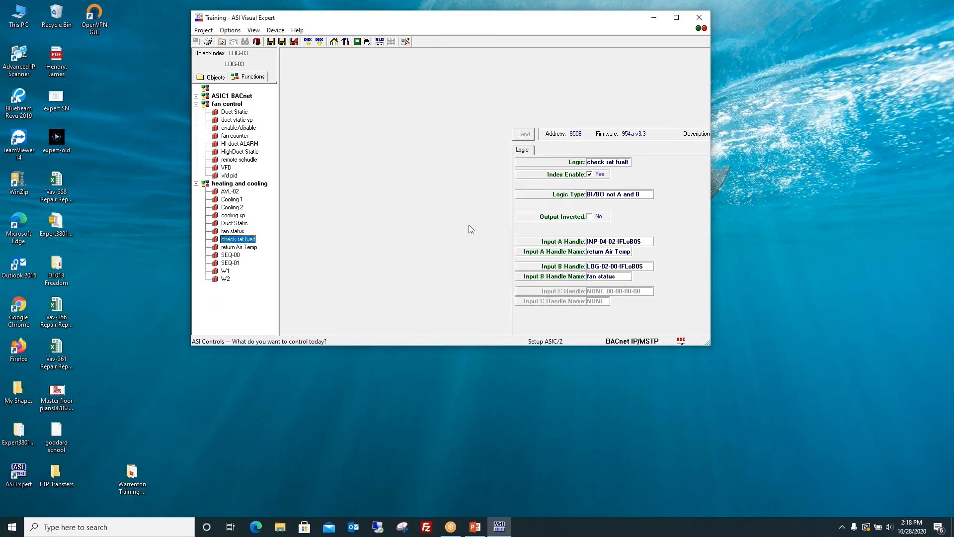
double_click(254, 183)
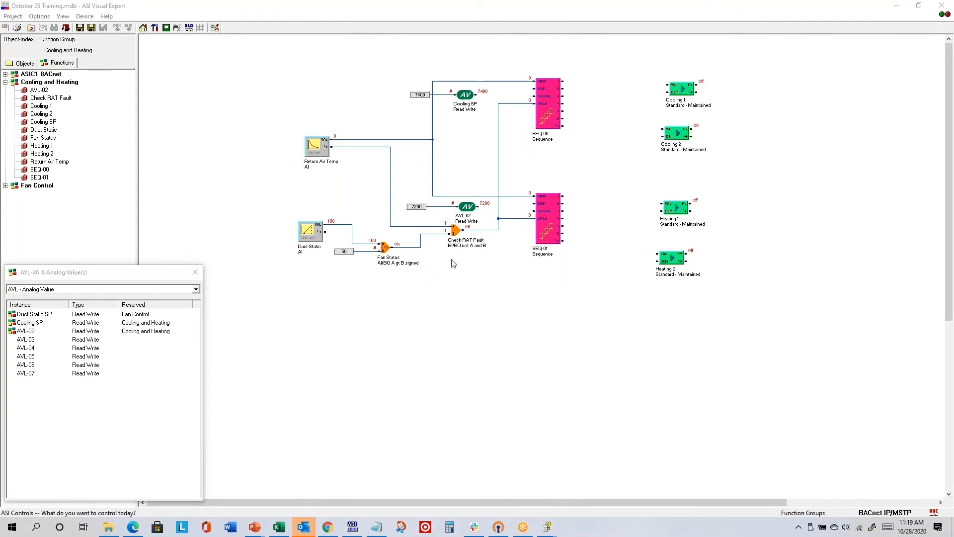
In the October 26 Training project, rename the AVL-02 analog value as "Heating SP".
right_click(468, 208)
left_click(502, 415)
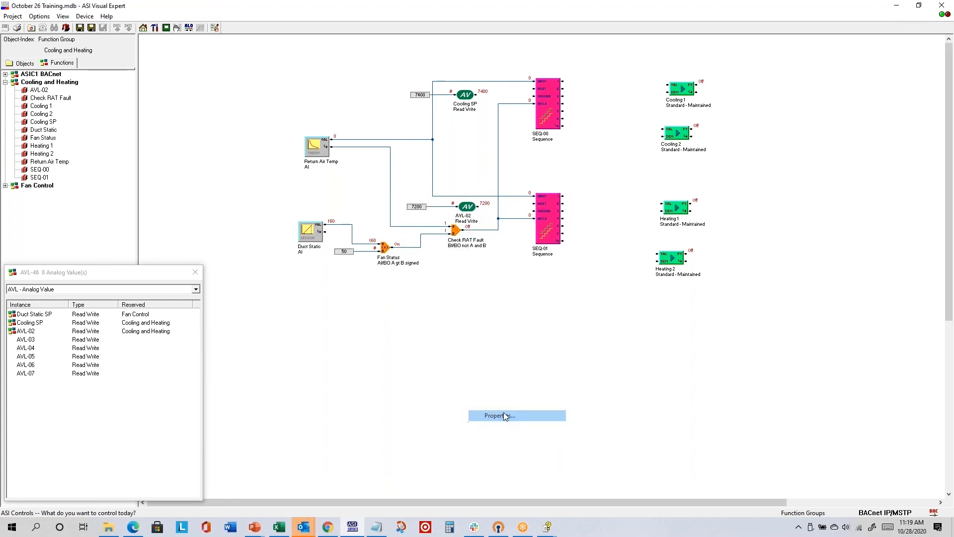
double_click(424, 153)
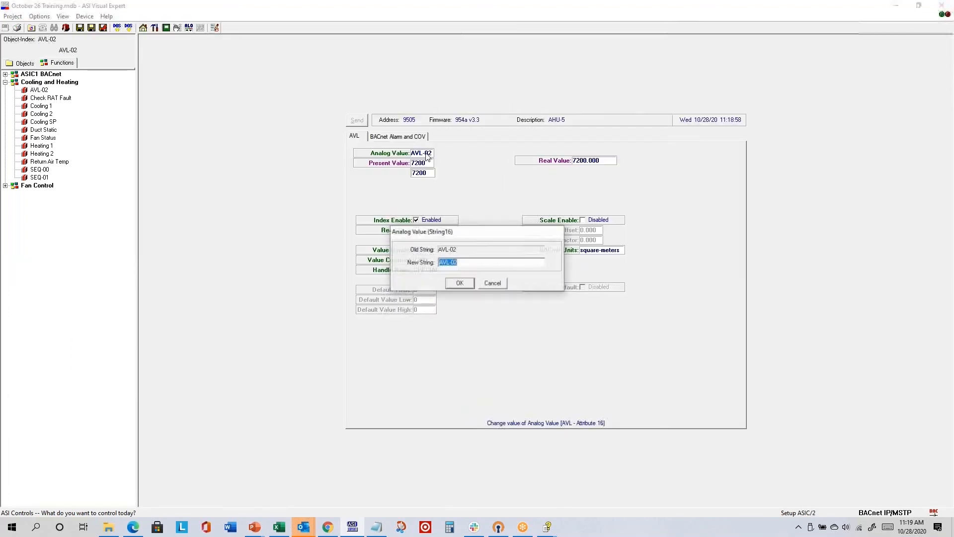
type("H")
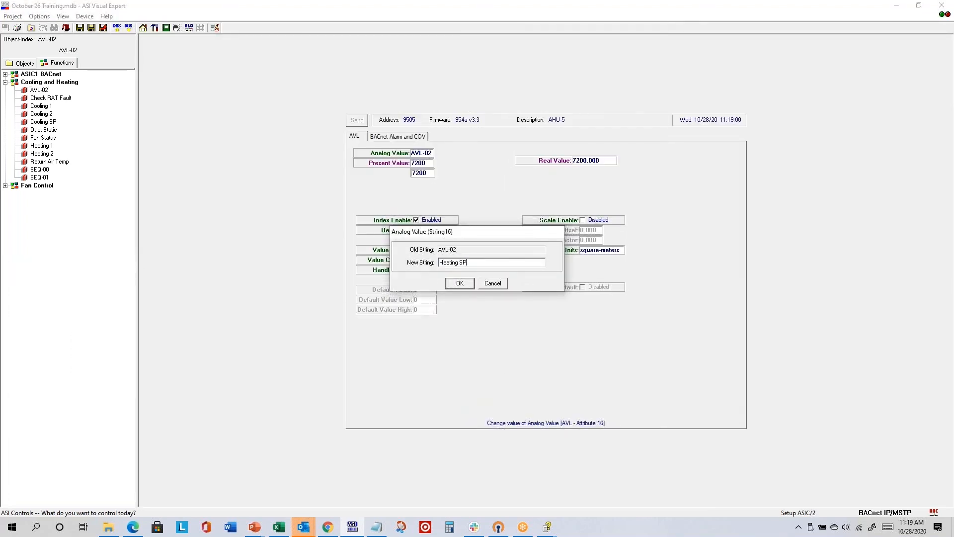
type("eating SP")
key("Return")
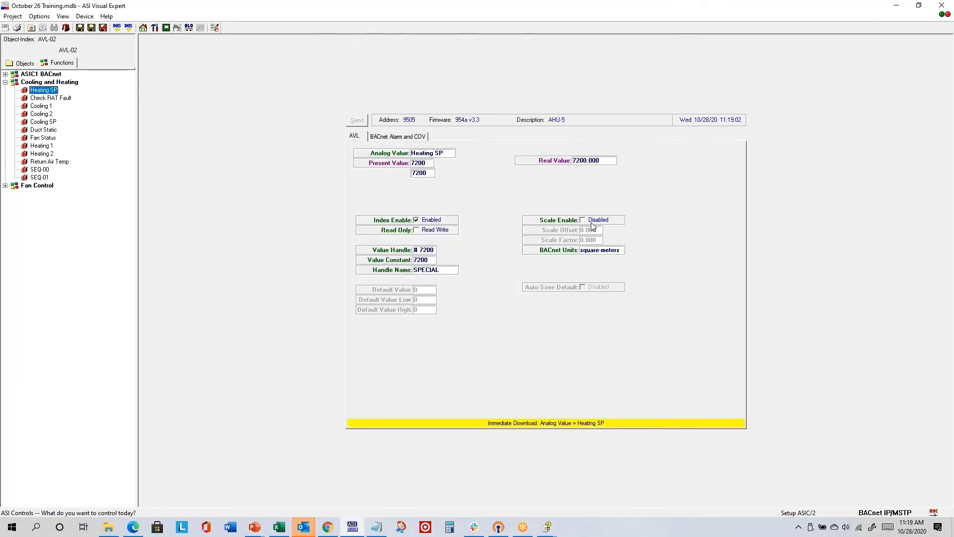
Enable scaling for the Heating SP analog value and set its scale factor to .01.
left_click(594, 223)
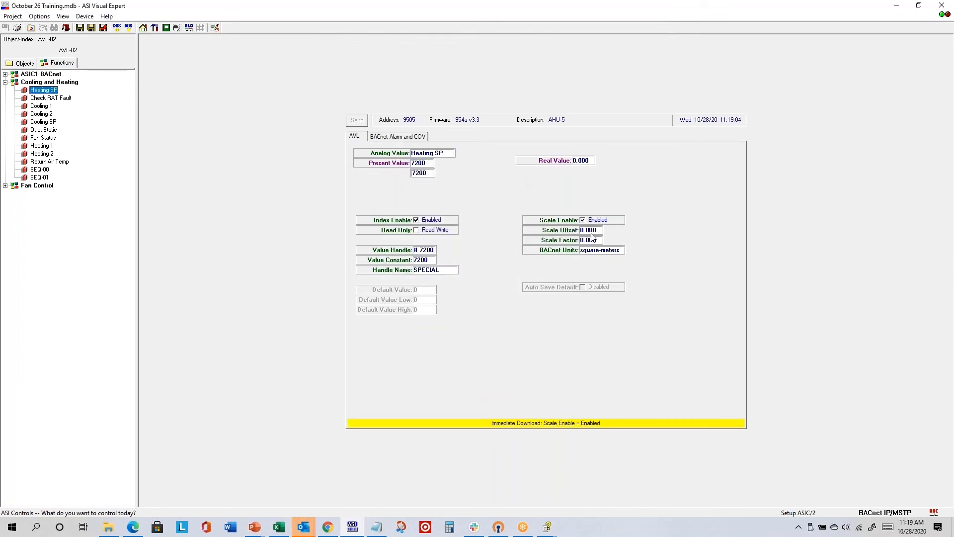
double_click(591, 240)
type(".01")
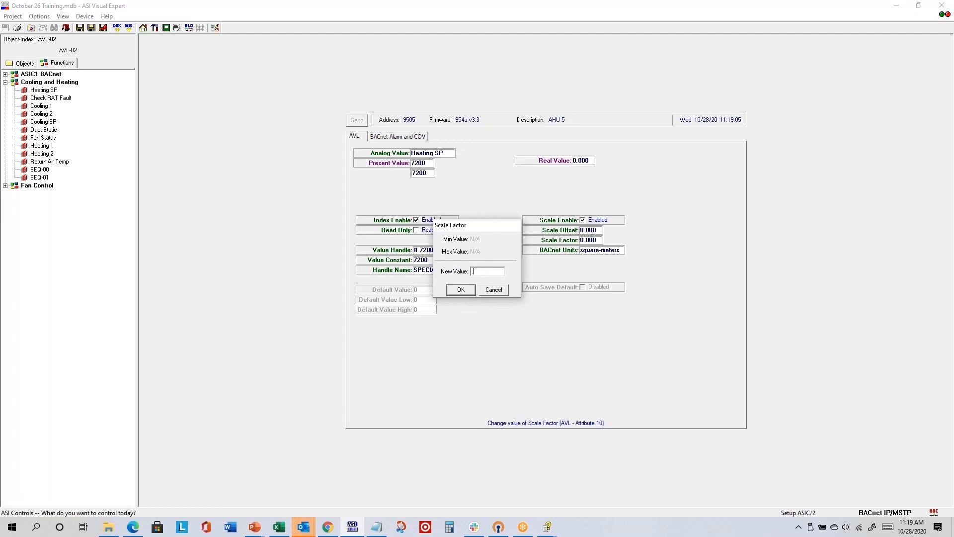
key("Return")
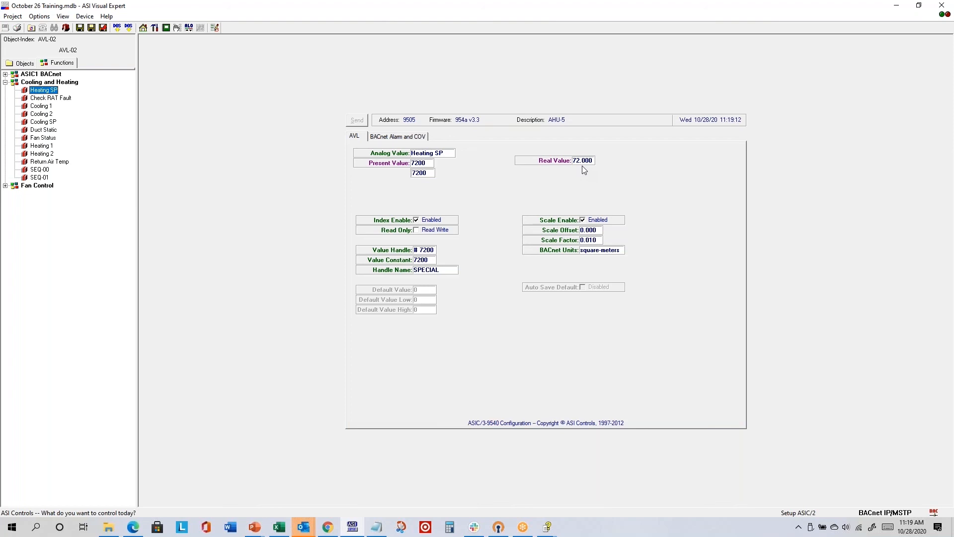
Set the BACnet units of Heating SP to degrees-fahrenheit.
double_click(596, 250)
left_click(430, 273)
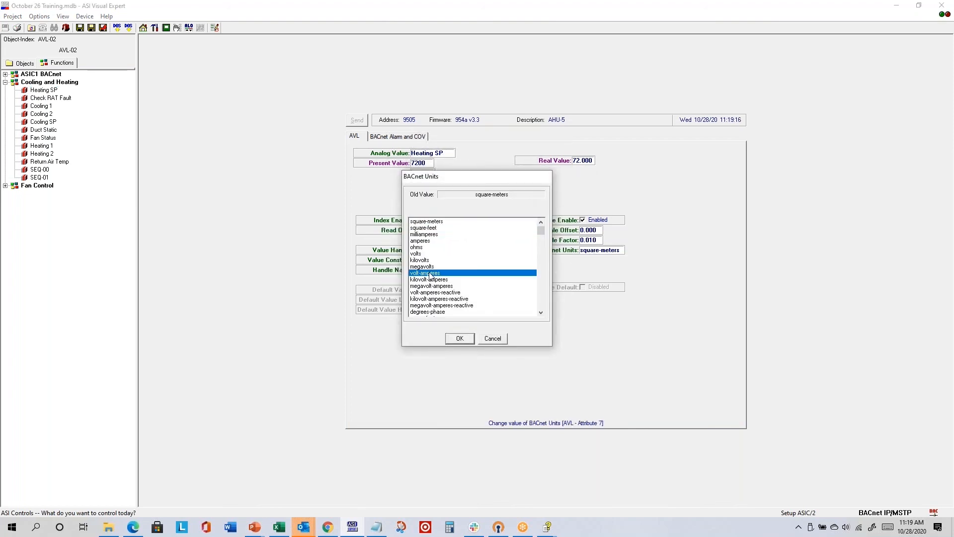
key("d")
key("d")
key("d")
key("d")
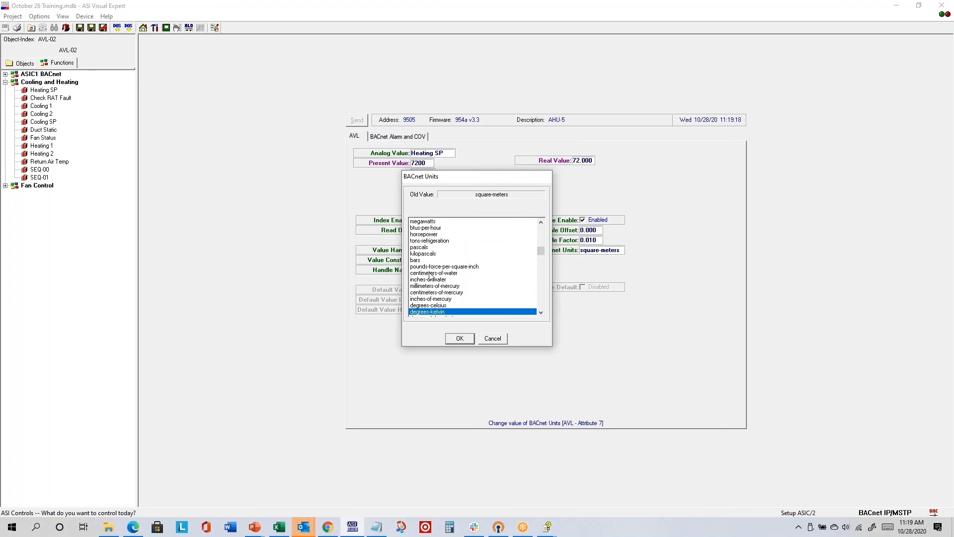
left_click(458, 339)
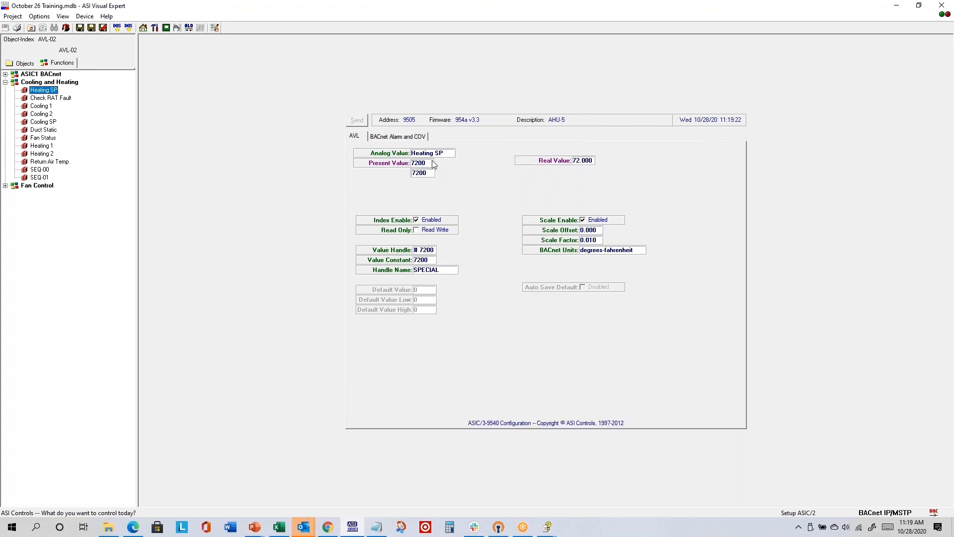
Set the Notify COV Increment of Heating SP to 0.1 in its BACnet alarm and COV settings.
left_click(393, 137)
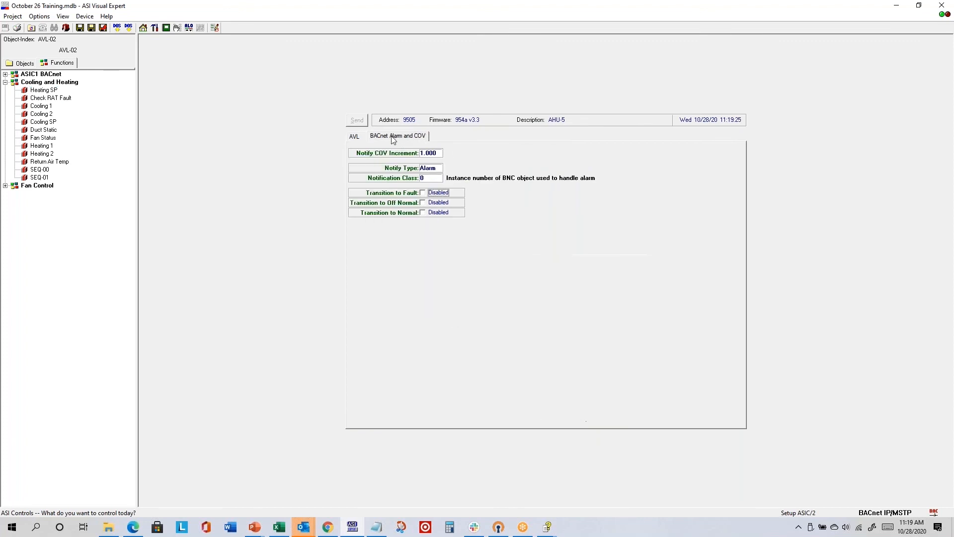
left_click(432, 155)
type("0.")
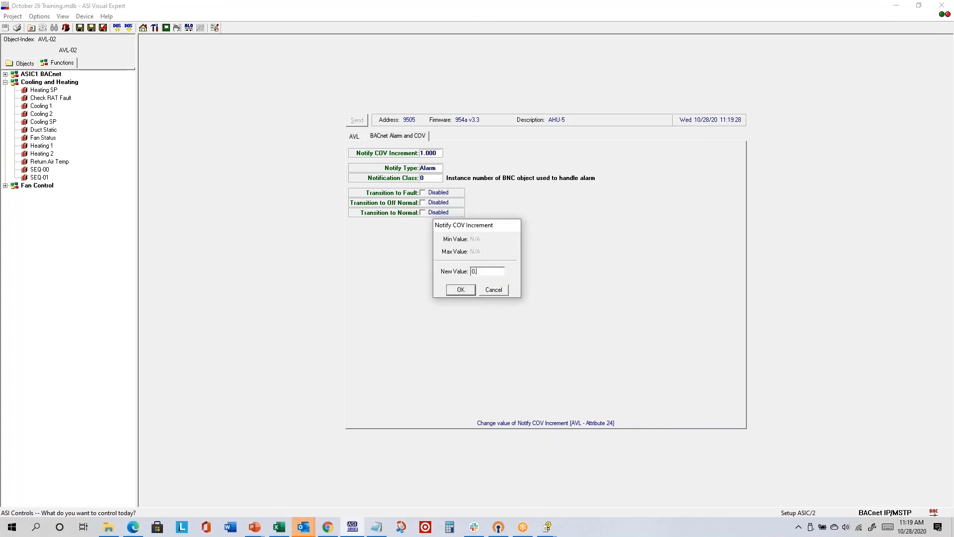
key("Return")
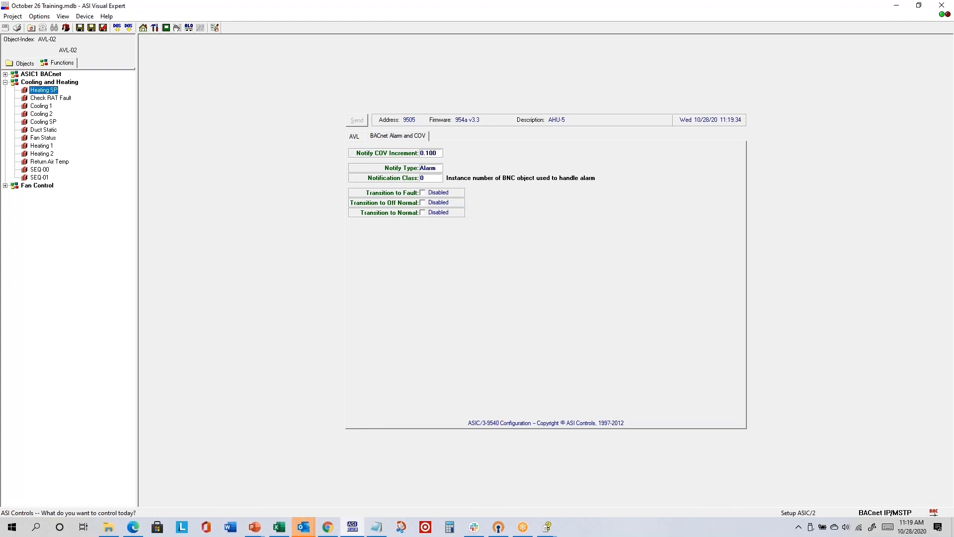
In the Cooling and Heating diagram, wire Cooling SP to the reset input of SEQ-00 and Heating SP to that of SEQ-01.
left_click(77, 83)
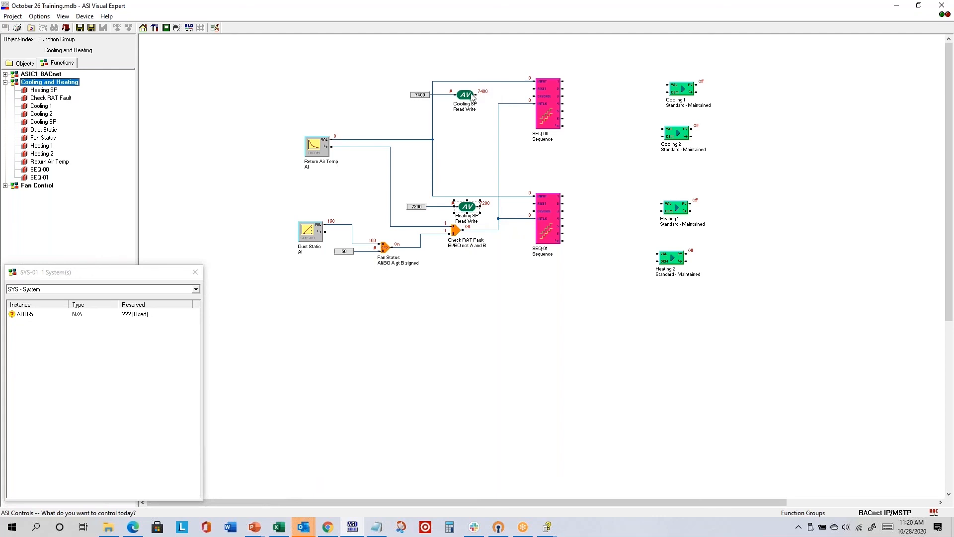
left_click_drag(476, 95, 535, 89)
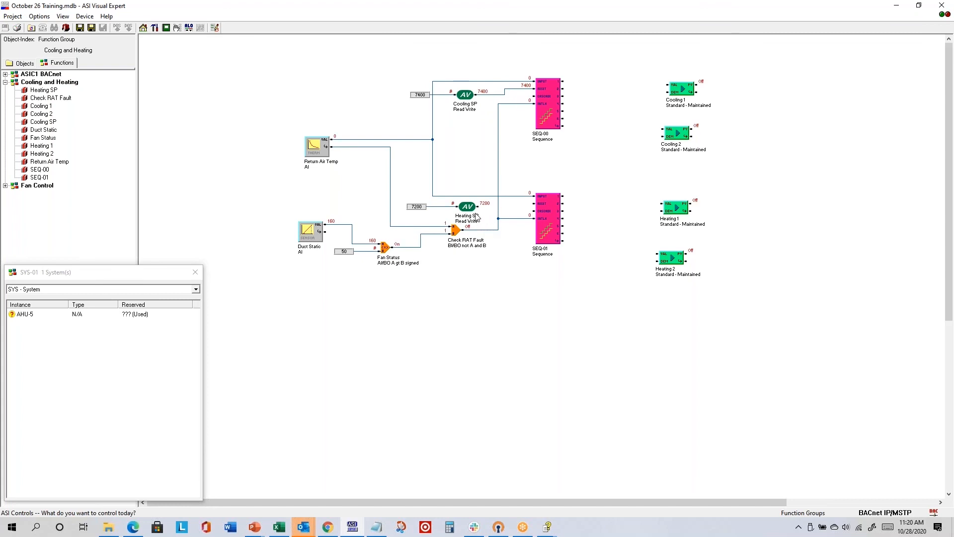
left_click_drag(477, 206, 535, 203)
Wire SEQ-00 outputs 2 and 3 to Cooling 1 and Cooling 2, and add a small note "Reserved for Economizer" beside output 1.
left_click_drag(562, 88, 661, 129)
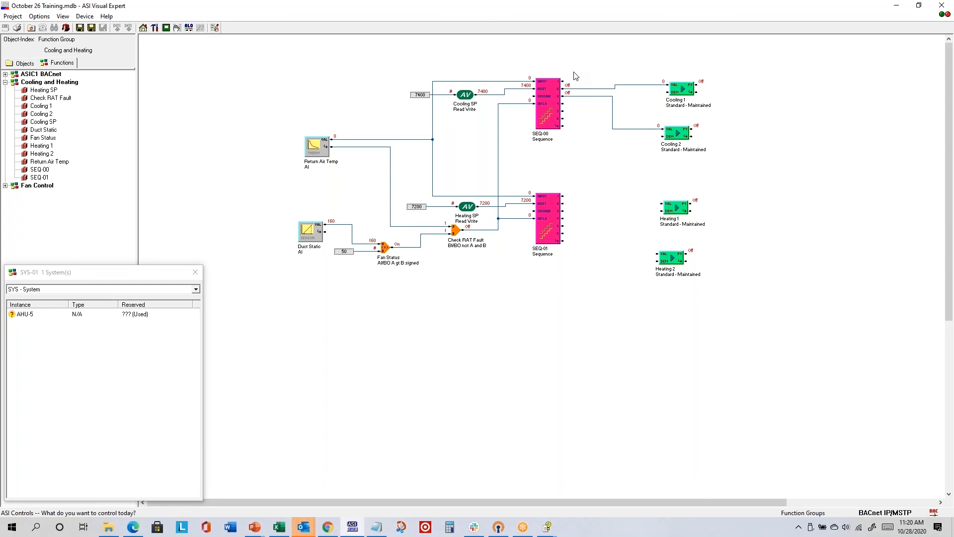
right_click(575, 75)
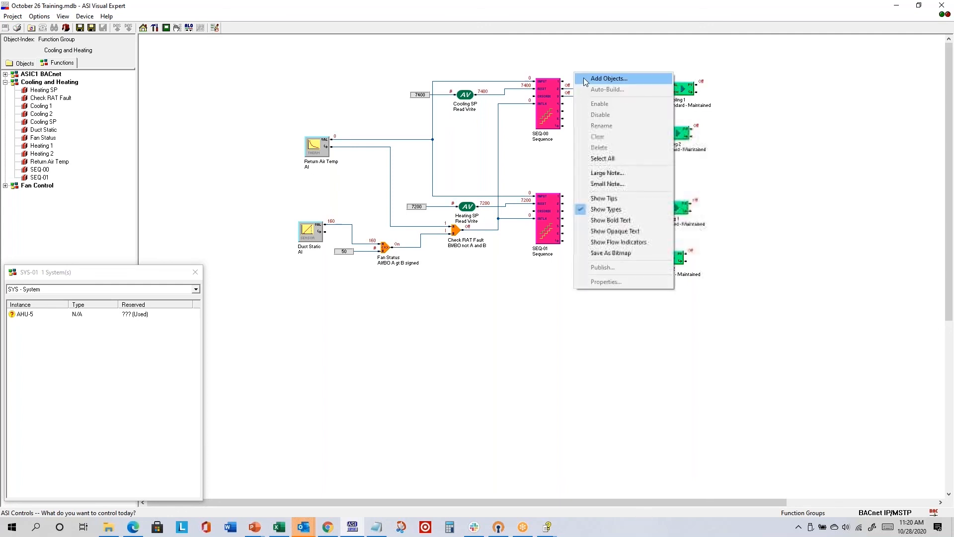
left_click(622, 183)
type("Reser")
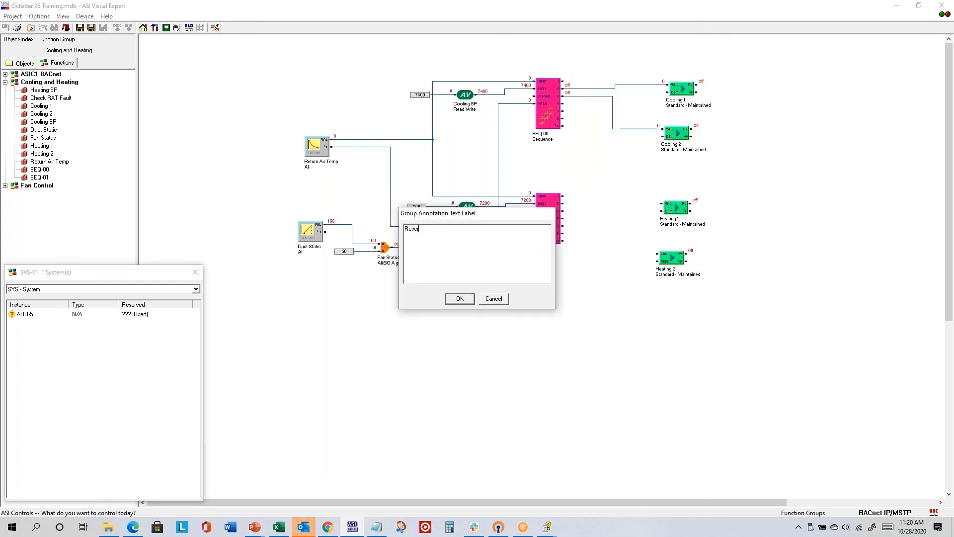
type("ved for Economizer")
left_click(462, 298)
left_click(602, 83)
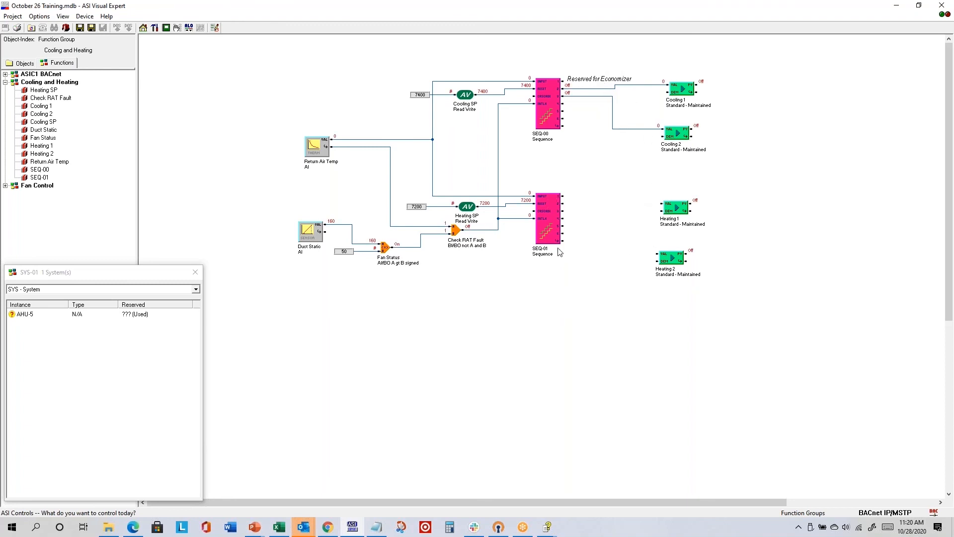
Wire SEQ-01 outputs 1 and 2 to Heating 1 and Heating 2, and save the Cooling and Heating group.
left_click_drag(563, 199, 661, 204)
left_click_drag(562, 204, 661, 254)
left_click(79, 29)
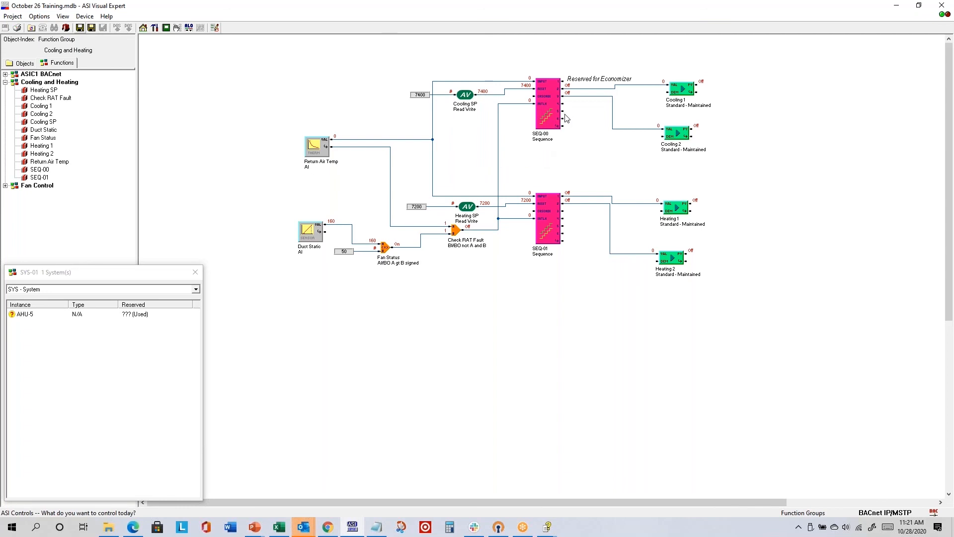
Rename the SEQ-00 sequence as "Cooling SEQ" and check its wiring against the Cooling and Heating Sequences slide.
right_click(551, 101)
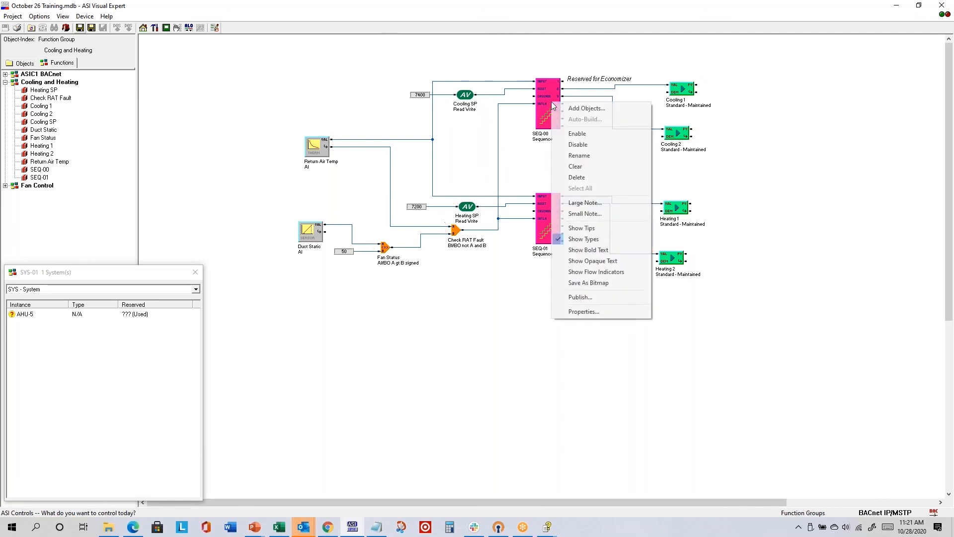
left_click(584, 312)
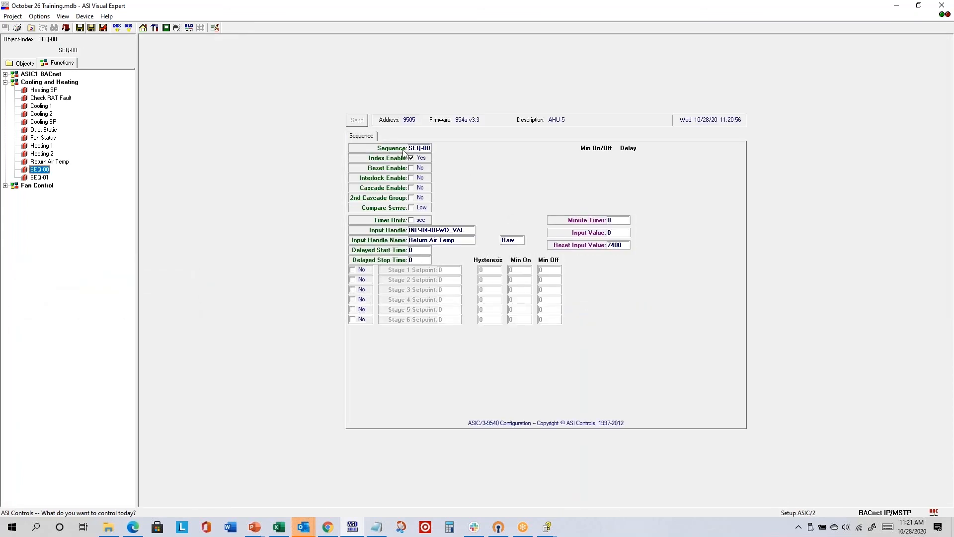
left_click(420, 149)
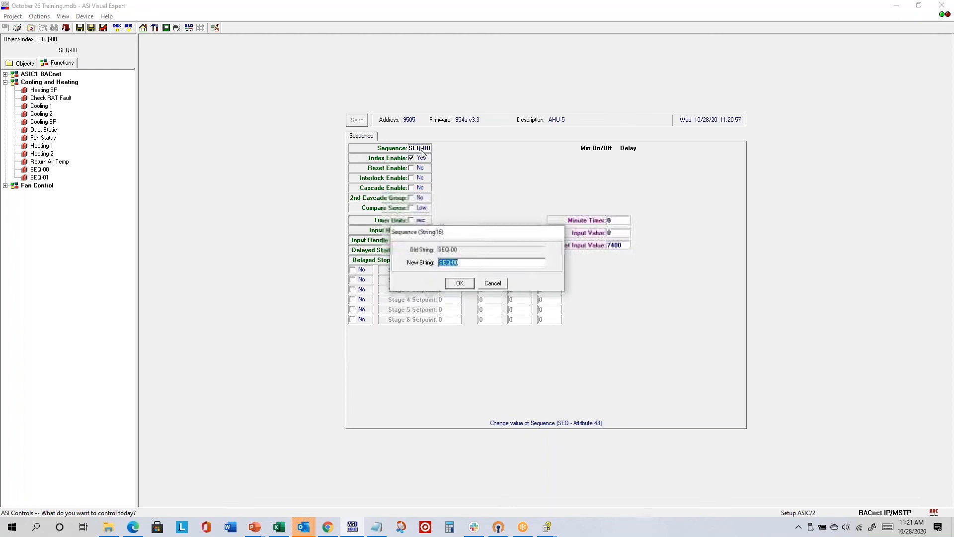
type("Cooling")
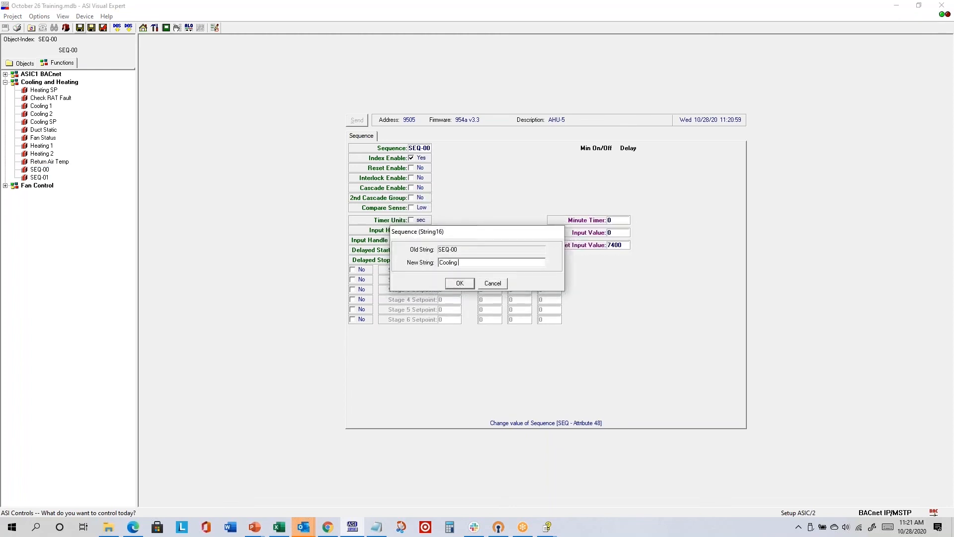
key("Return")
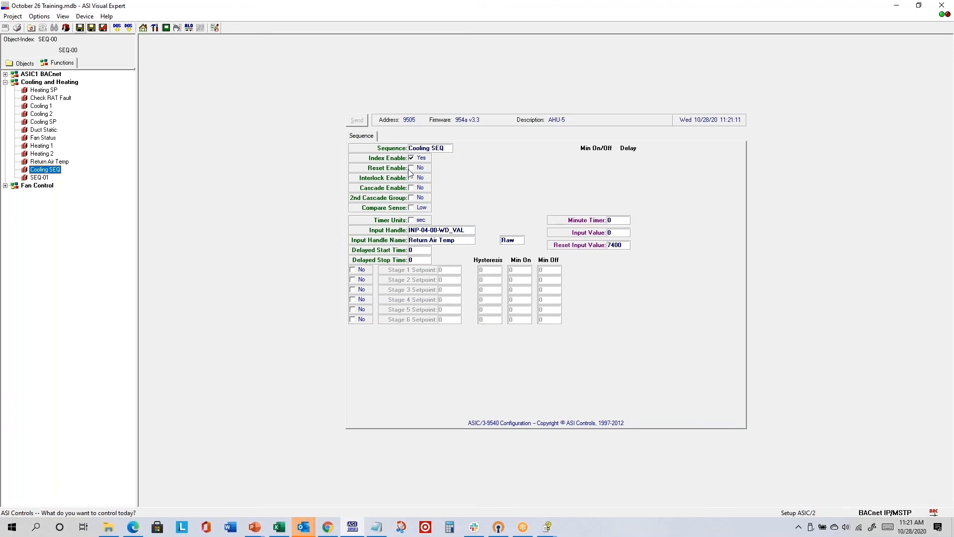
key("alt+Tab")
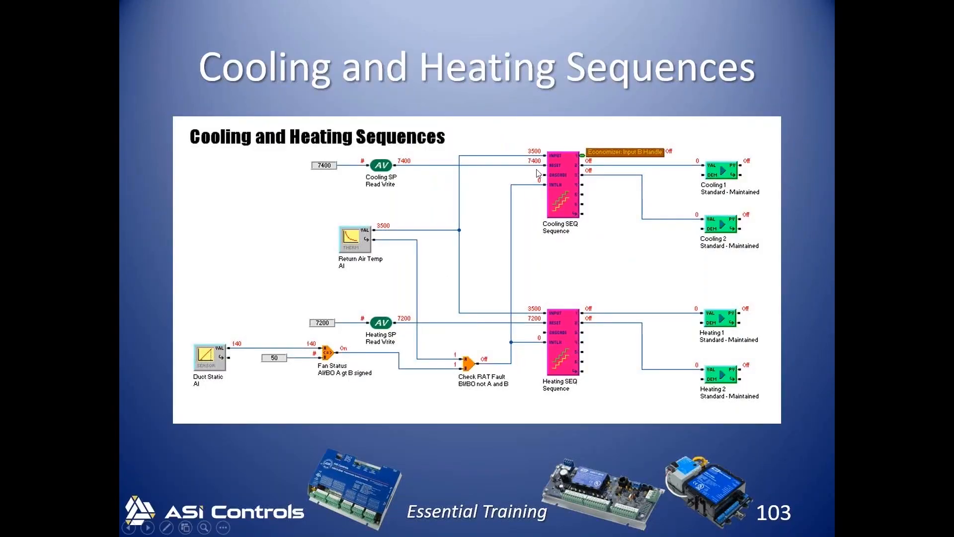
key("alt+Tab")
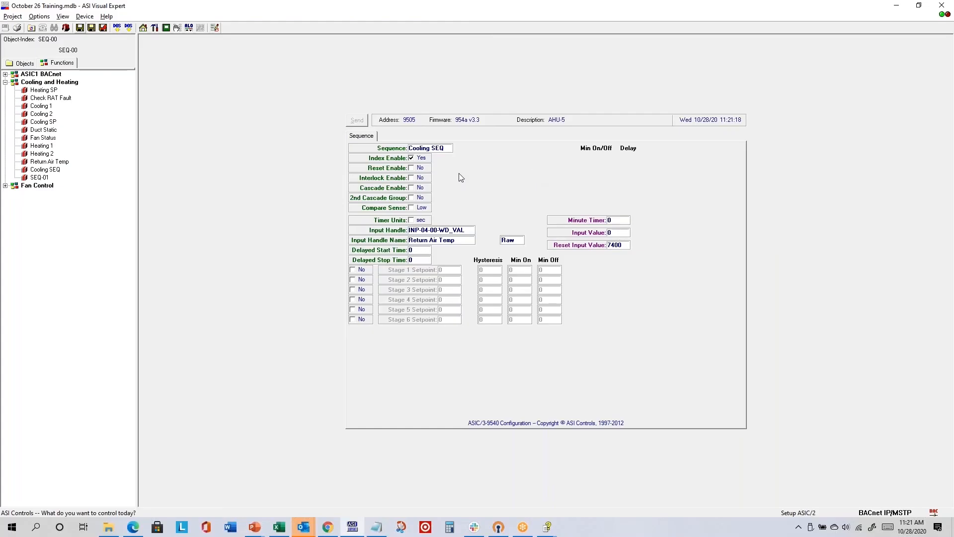
Enable reset for the Cooling SEQ sequence and compare the Cooling and Heating diagram with the Cooling and Heating Sequences slide.
left_click(421, 169)
left_click(33, 82)
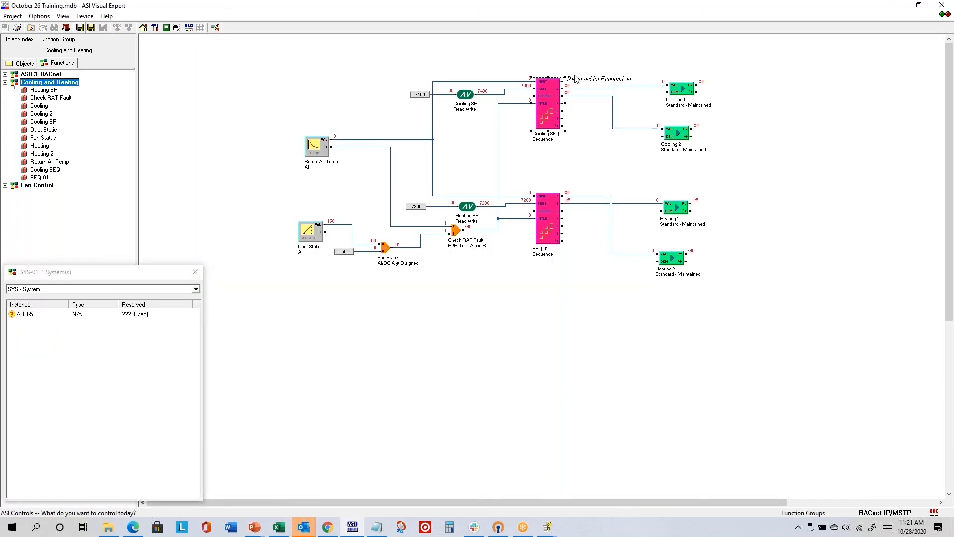
right_click(589, 160)
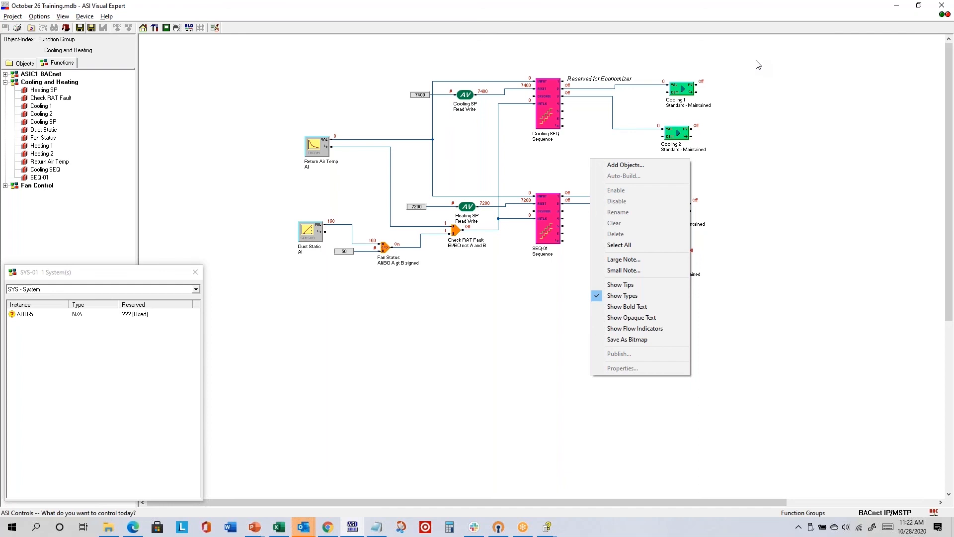
left_click(789, 194)
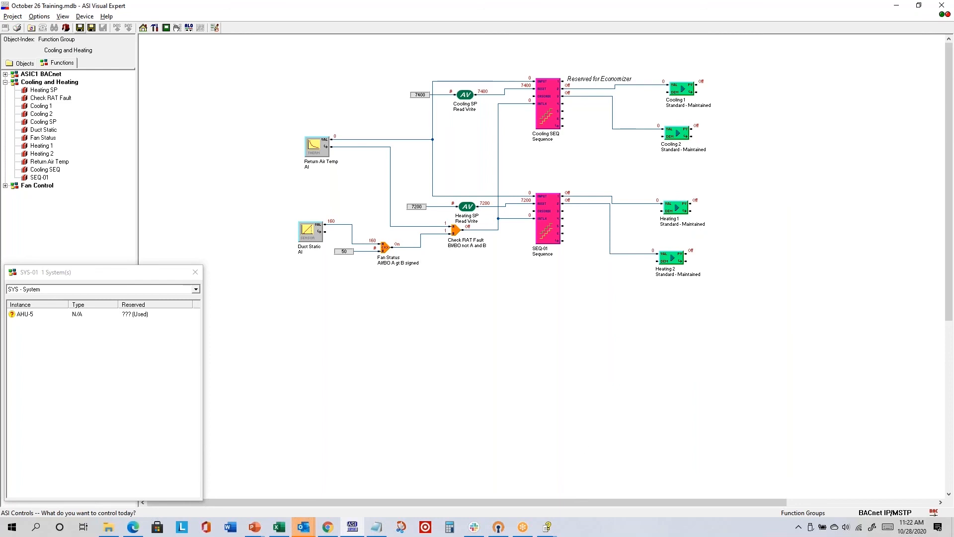
key("alt+Tab")
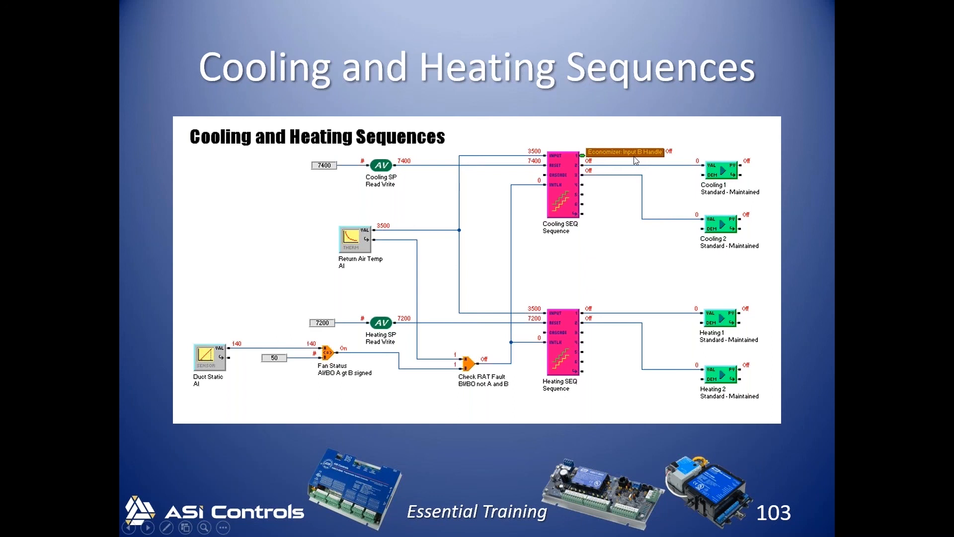
key("alt+Tab")
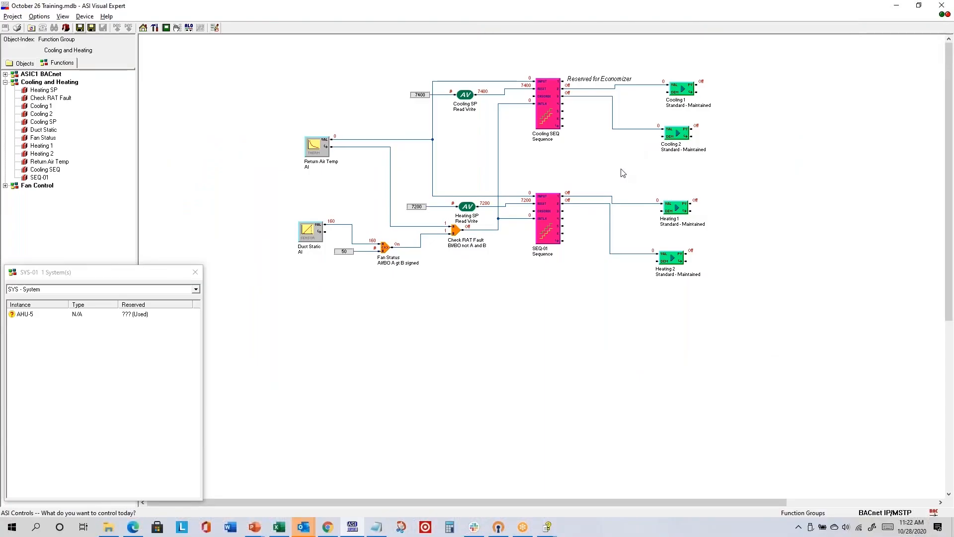
Open the Cooling SEQ properties, check its interlock wiring on the slide, and enable the sequence's interlock.
right_click(545, 100)
left_click(583, 307)
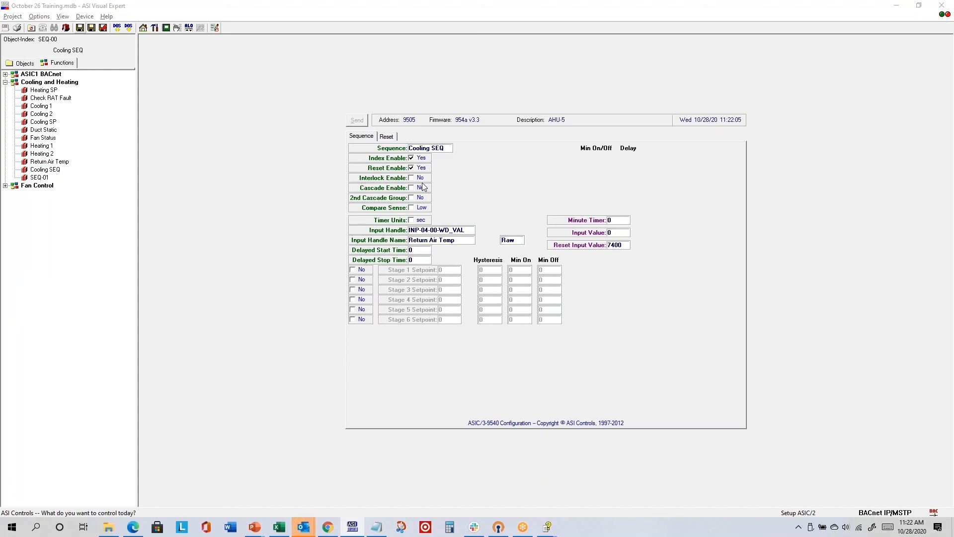
key("alt+Tab")
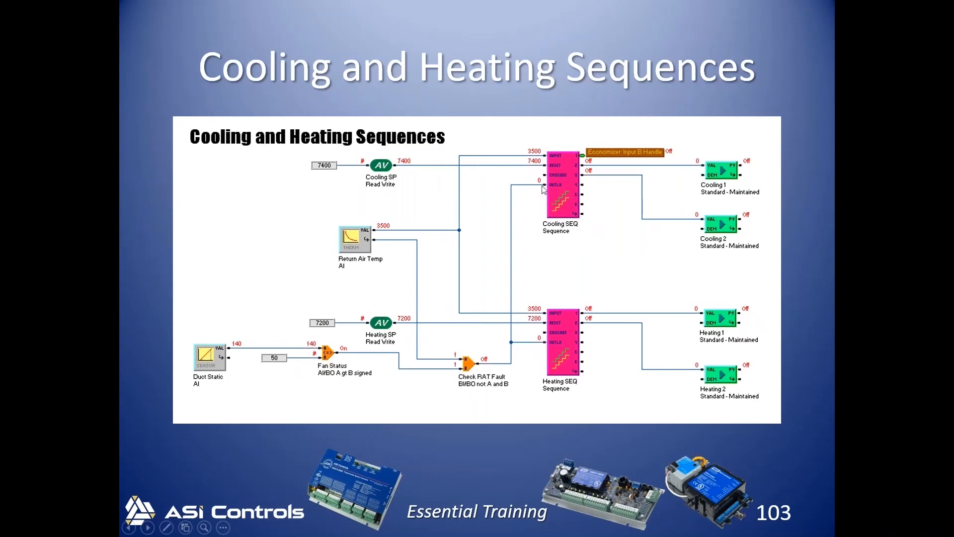
key("alt+Tab")
left_click(416, 178)
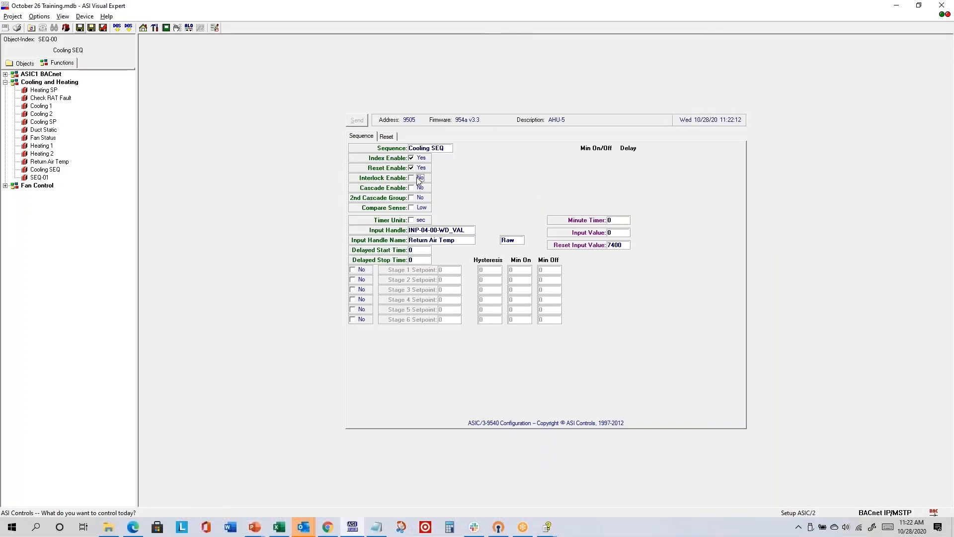